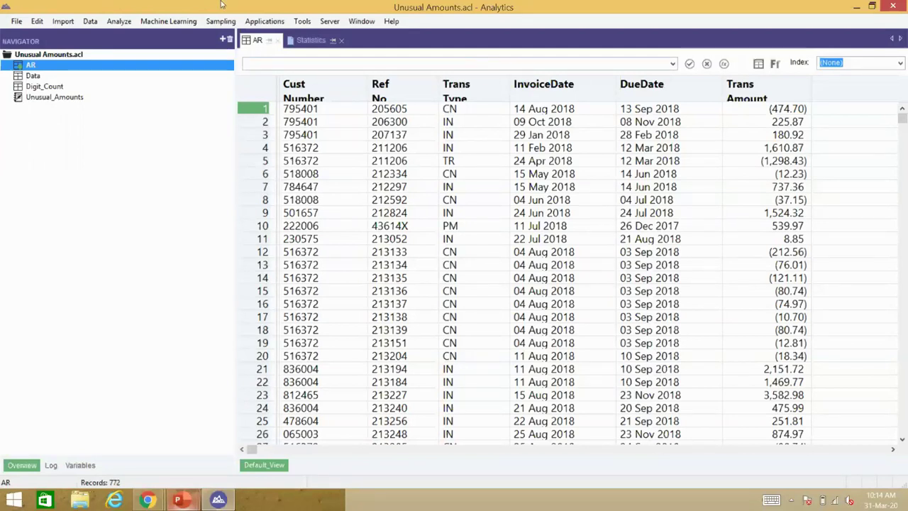
Step: Run a median Outliers analysis on the AR table's amount field with no key, 3 standard deviations, the no field included and output to screen
left_click(118, 22)
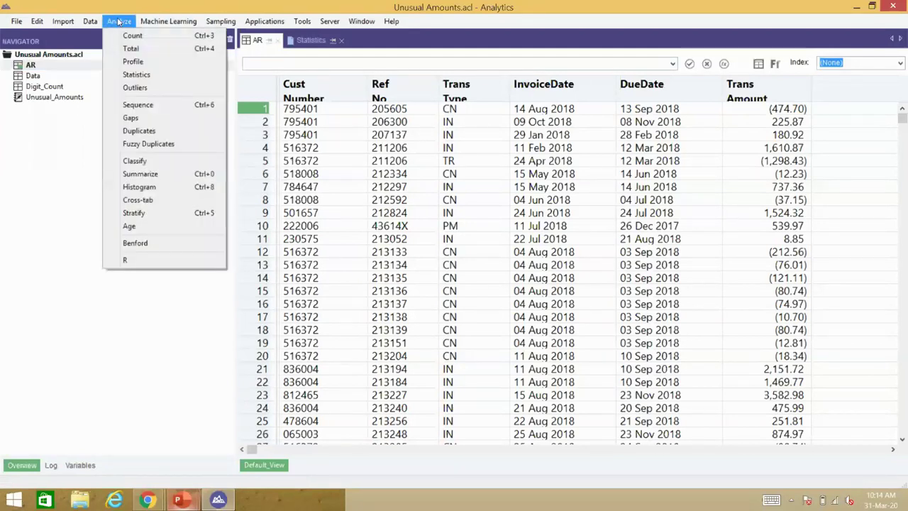
left_click(148, 88)
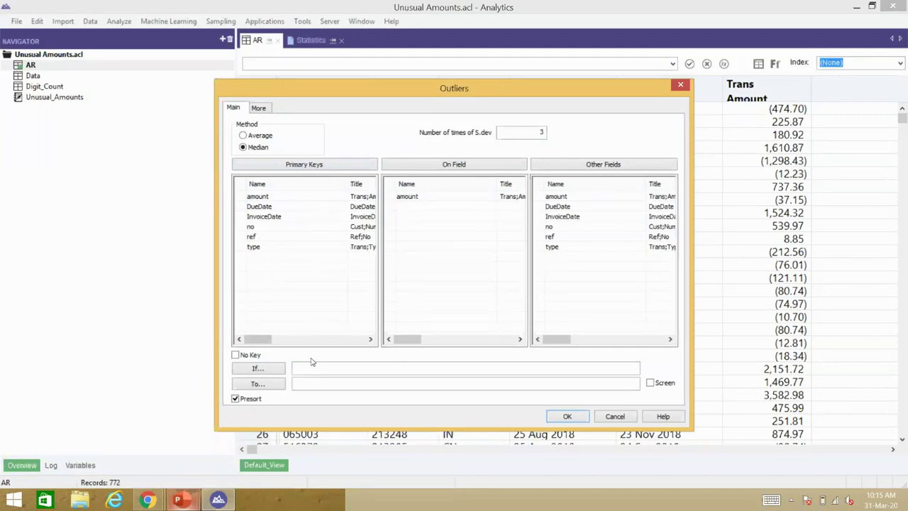
left_click(262, 358)
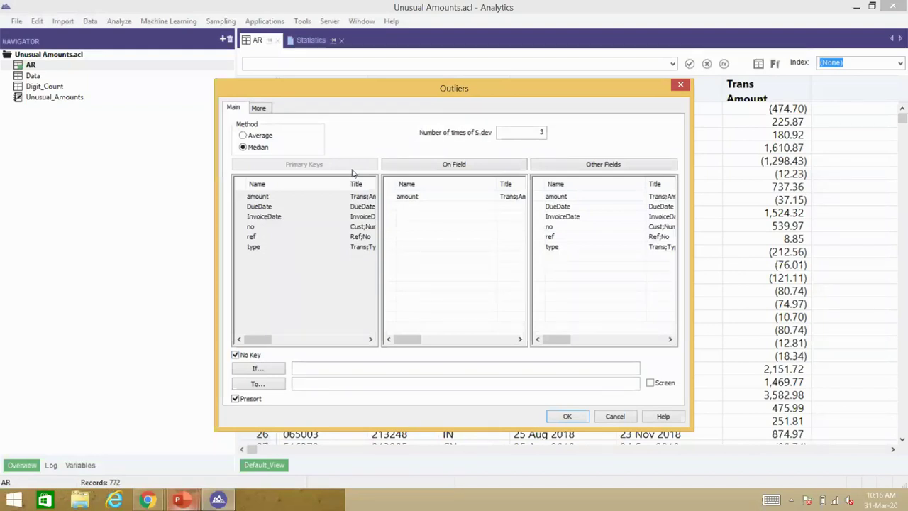
left_click(409, 200)
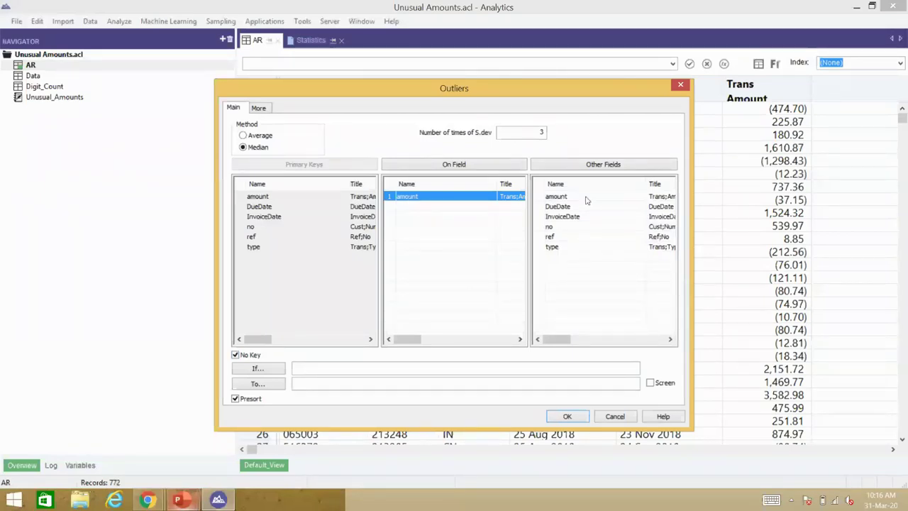
left_click(564, 228)
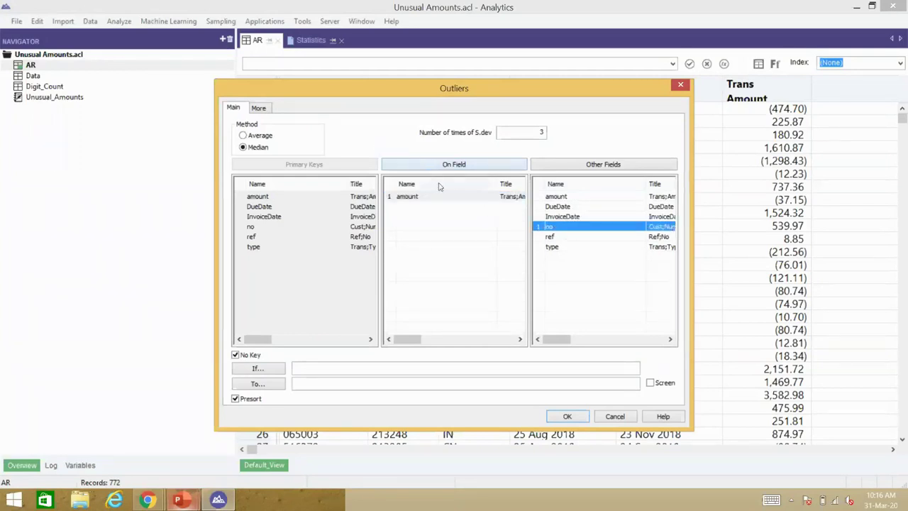
left_click(540, 132)
double_click(541, 132)
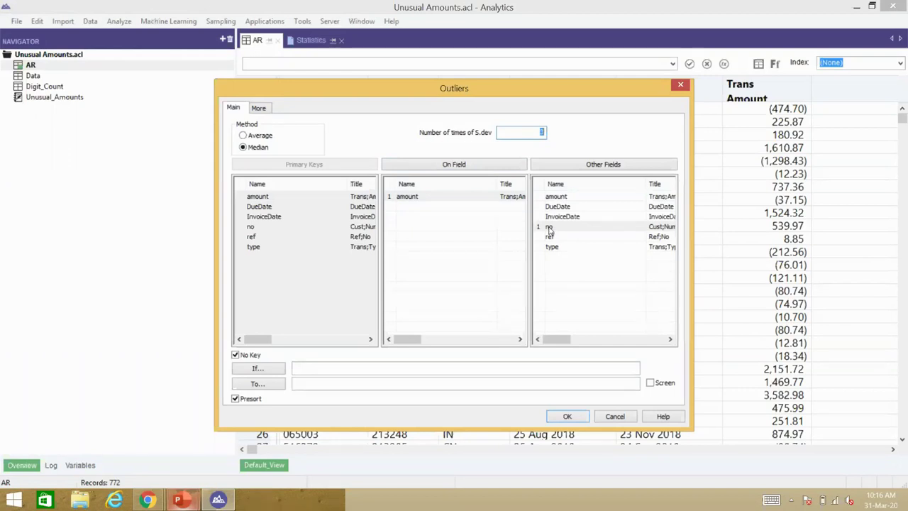
left_click(651, 383)
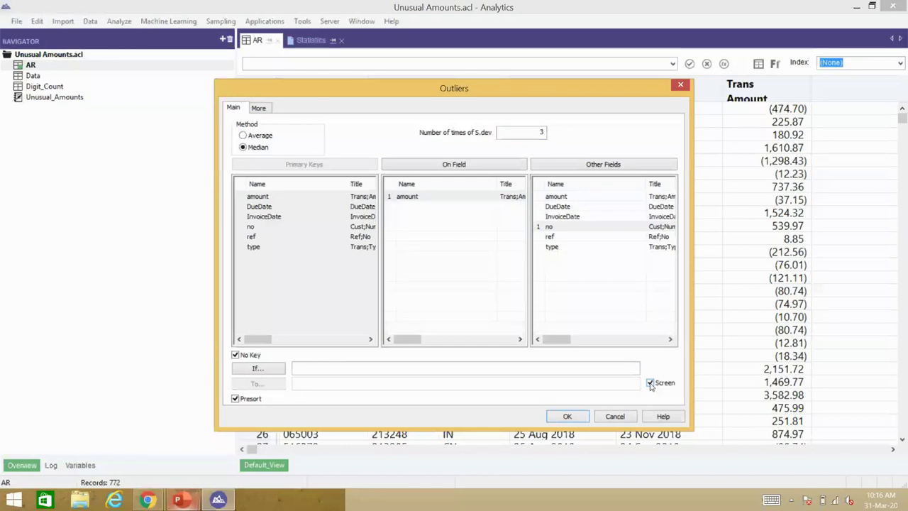
left_click(567, 417)
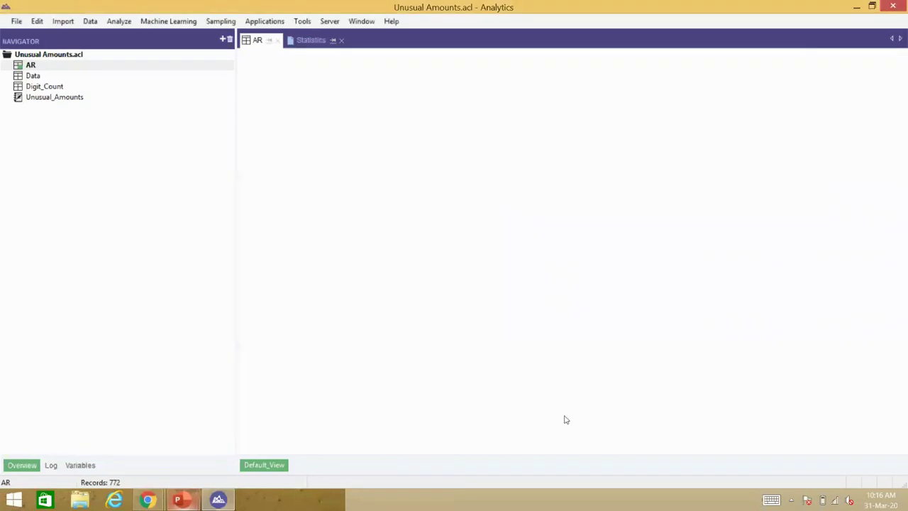
Step: Examine the transaction amounts, standard deviation and median in the outlier results, and check back against the AR table
scroll(570, 381, "up", 2)
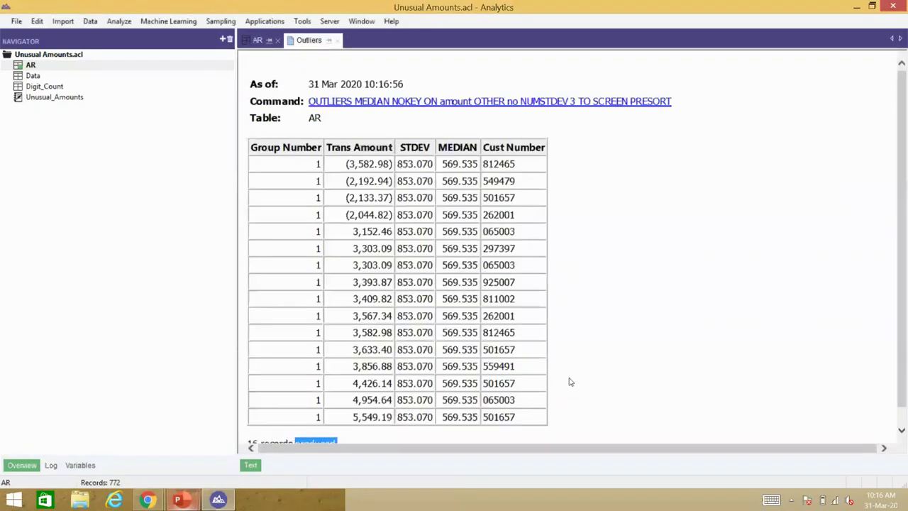
double_click(455, 148)
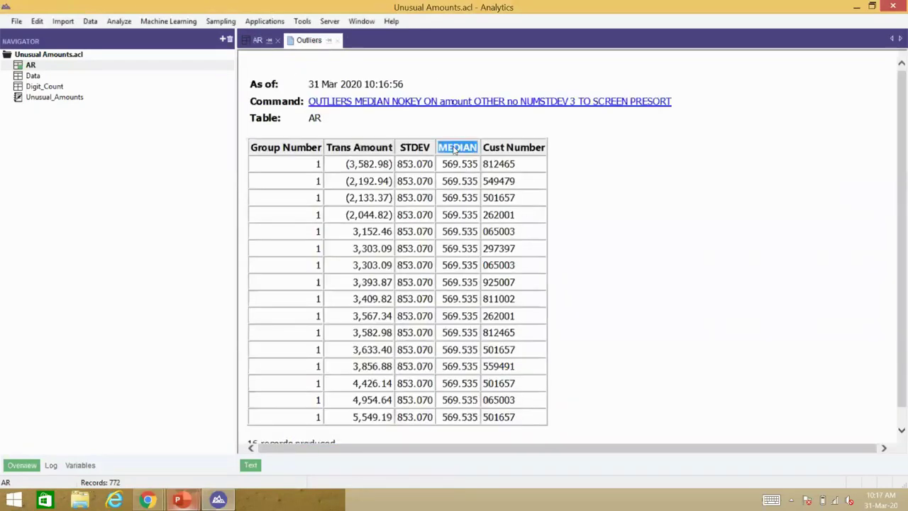
left_click(455, 160)
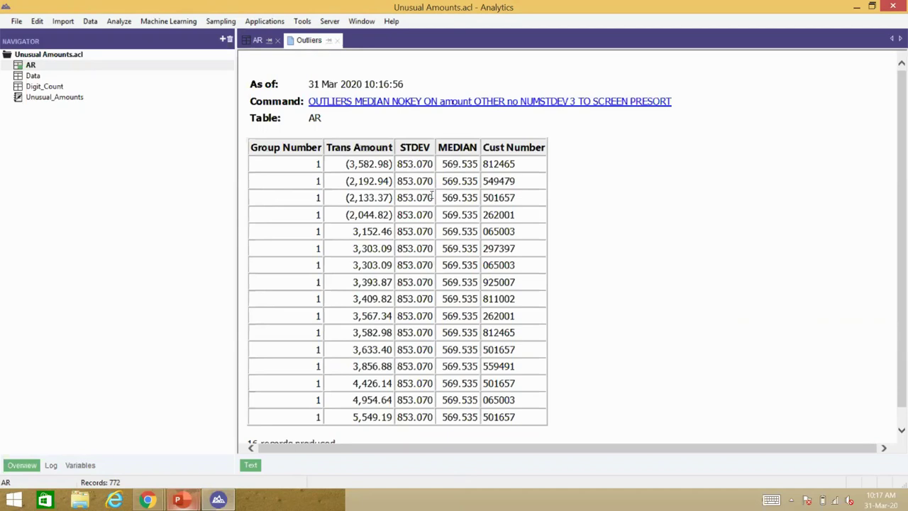
left_click_drag(352, 232, 512, 233)
left_click(443, 231)
left_click_drag(441, 232, 475, 232)
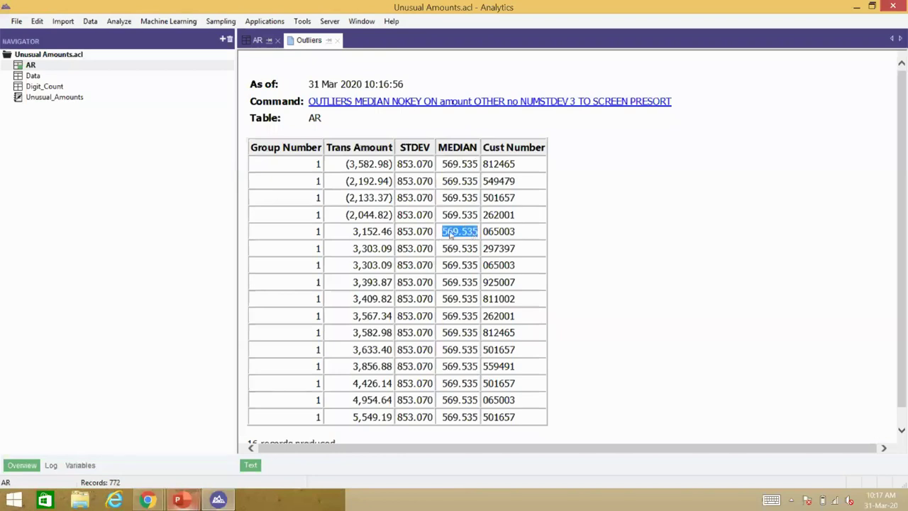
left_click_drag(434, 233, 401, 234)
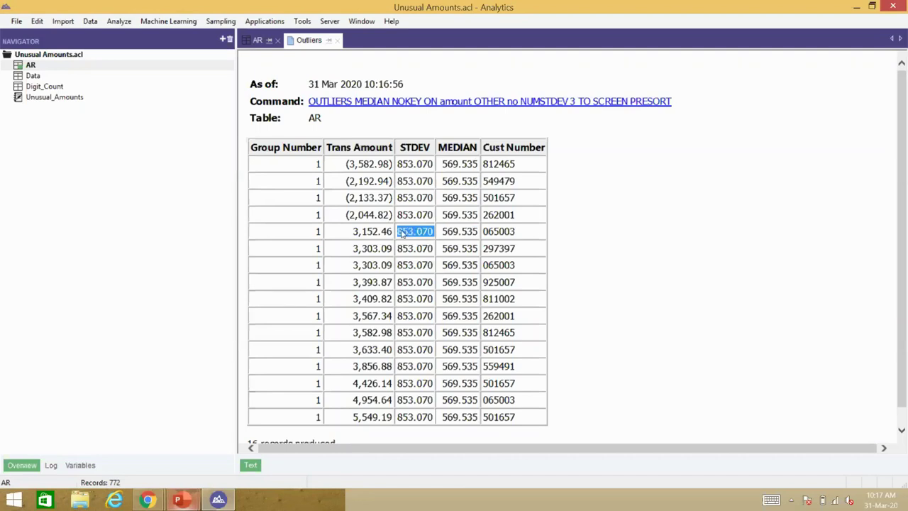
left_click(402, 234)
left_click_drag(398, 232, 413, 232)
left_click_drag(477, 231, 461, 233)
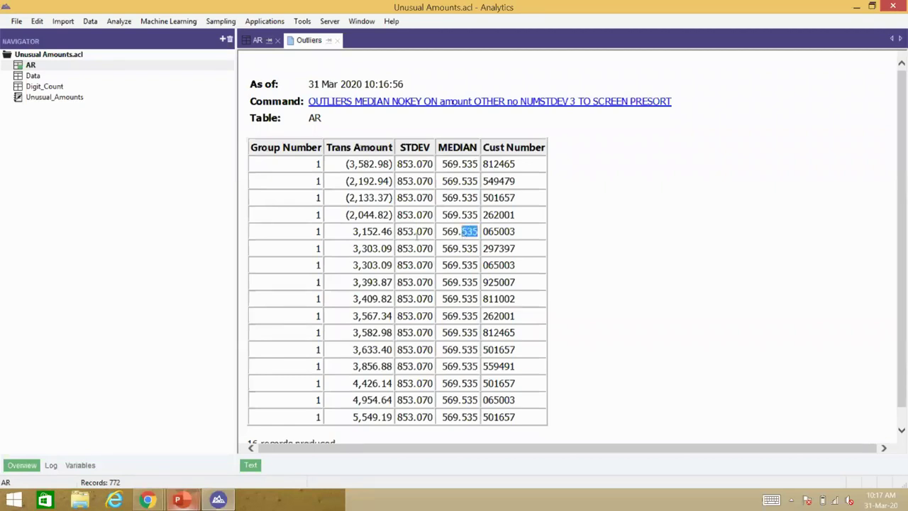
left_click_drag(393, 233, 351, 238)
left_click(355, 238)
left_click(257, 40)
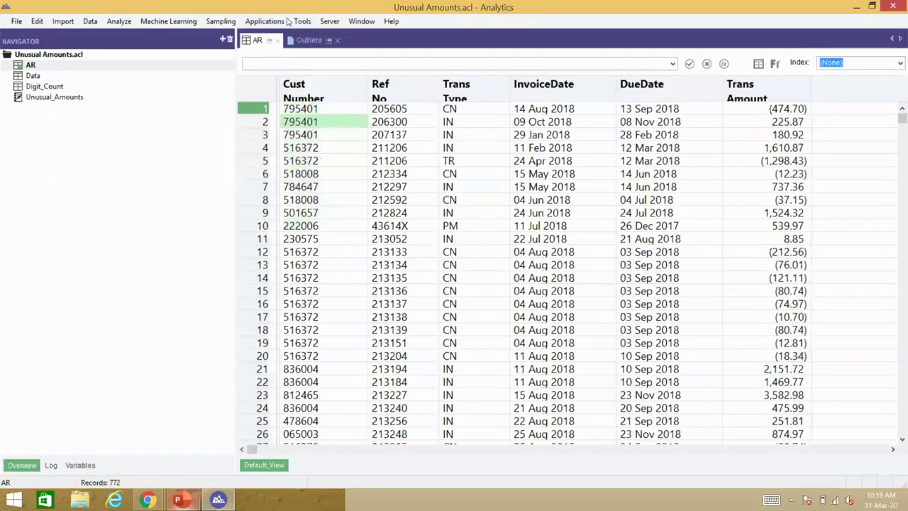
left_click(308, 41)
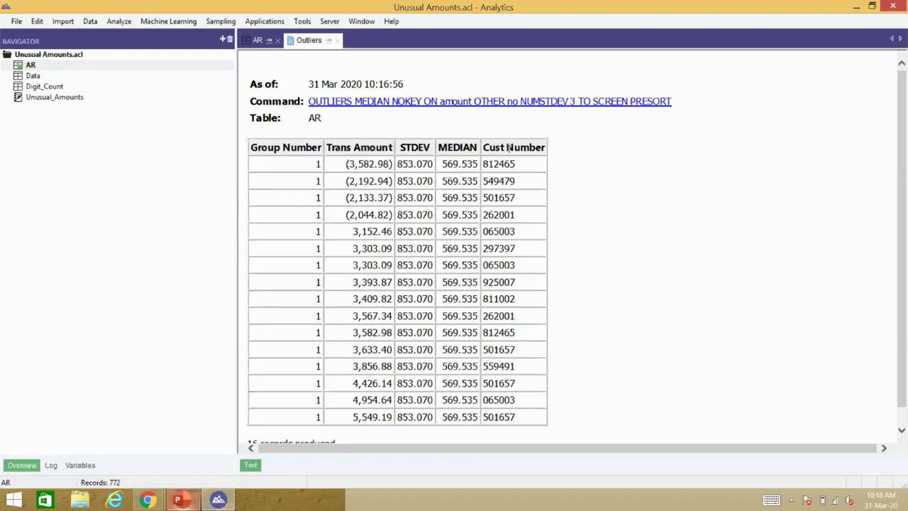
Step: Rerun the Outliers analysis from its command link with the no field as primary key instead of no key
left_click(459, 104)
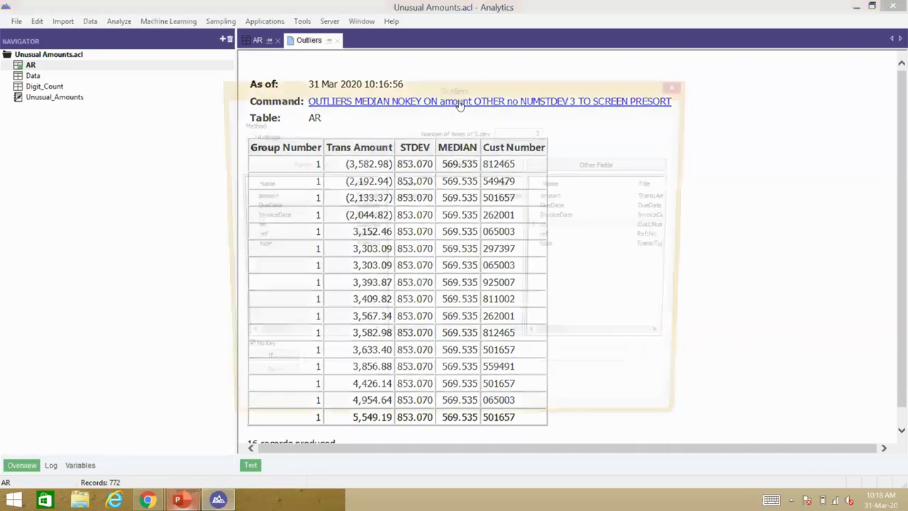
left_click(236, 355)
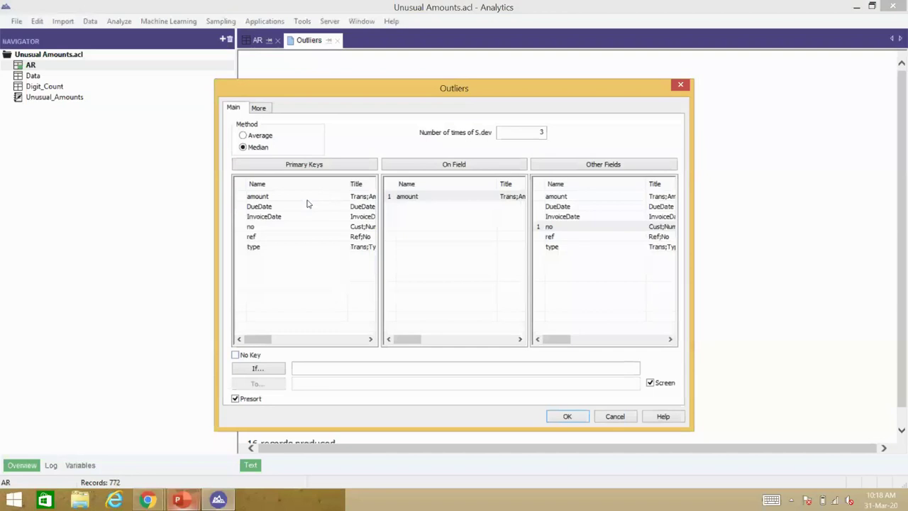
left_click(277, 228)
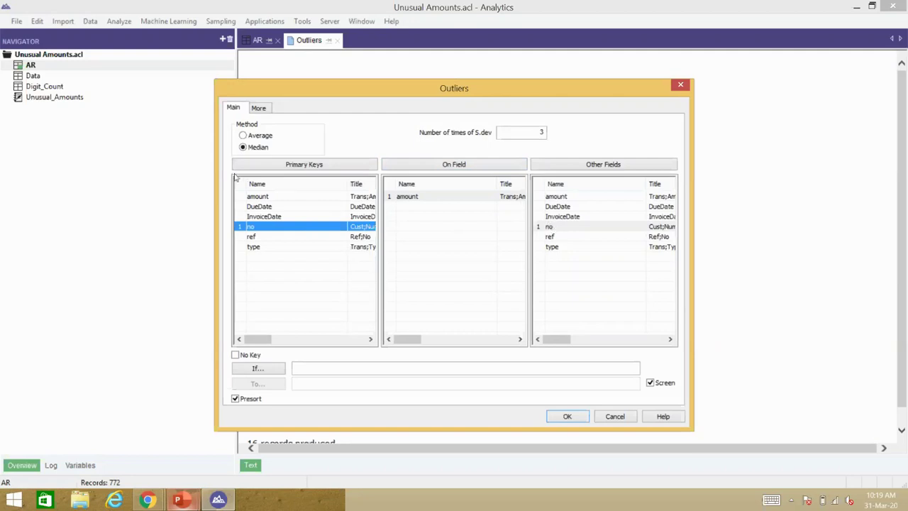
left_click(572, 418)
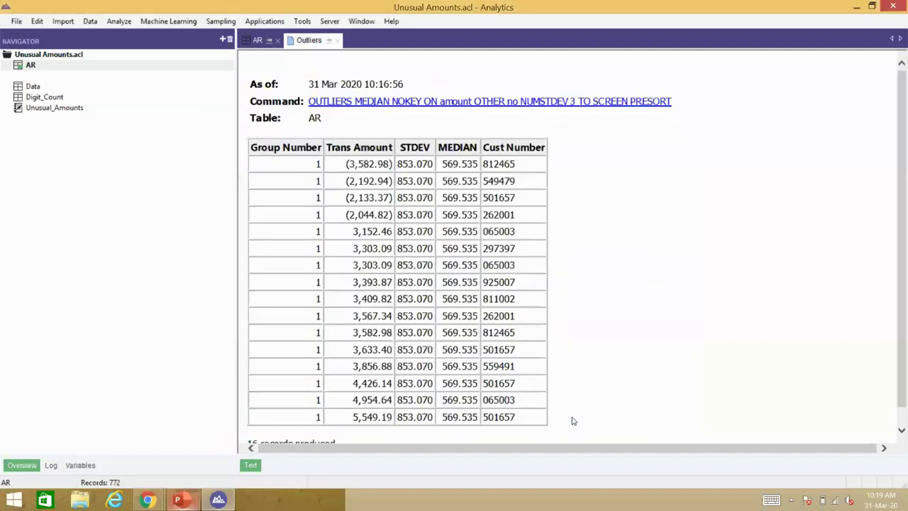
Step: Compare each customer group's transaction amounts, standard deviation and median in the new outlier results
scroll(576, 340, "up", 1)
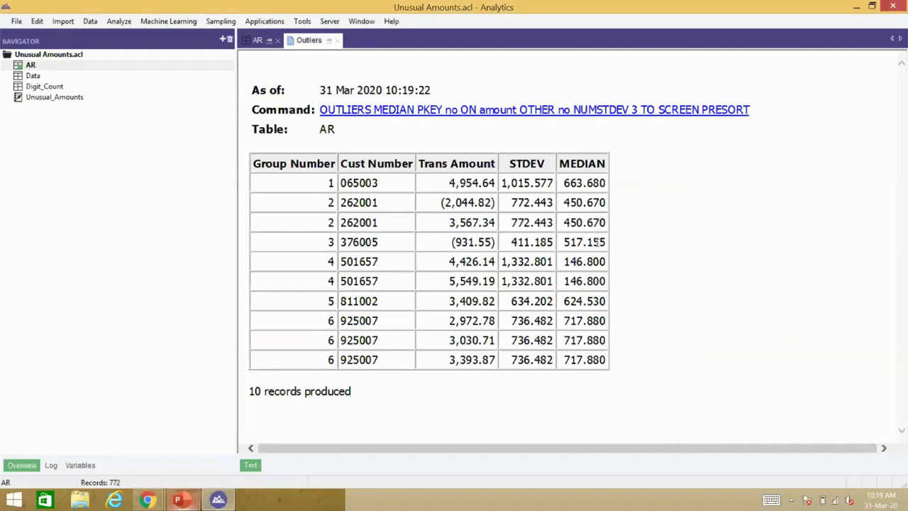
left_click_drag(581, 183, 613, 178)
left_click(582, 185)
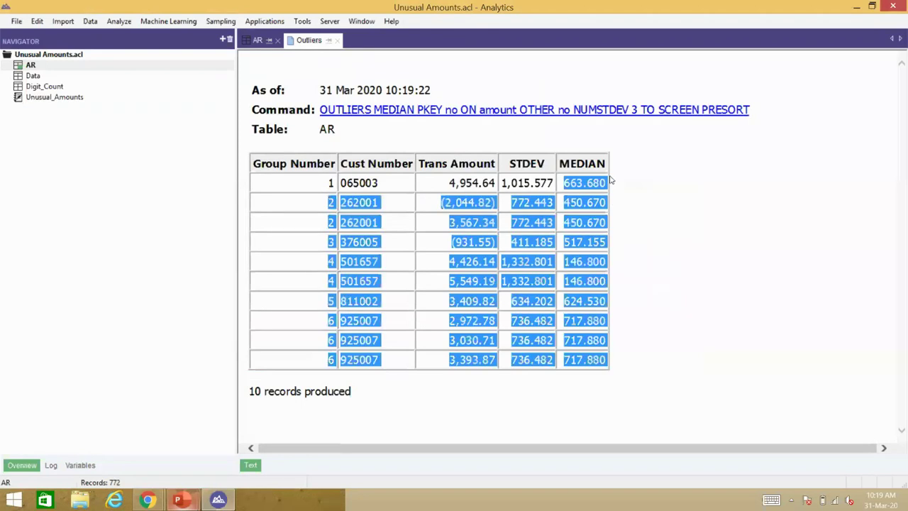
left_click_drag(340, 183, 384, 183)
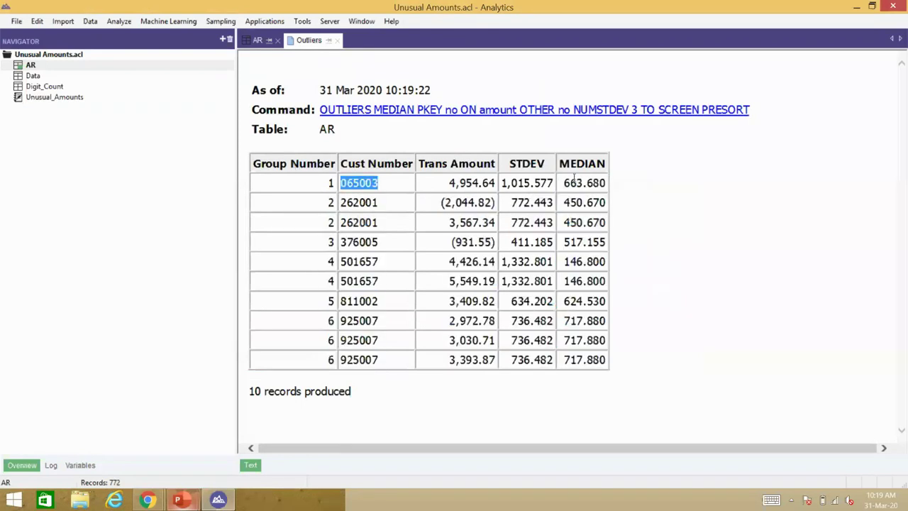
left_click_drag(564, 183, 576, 182)
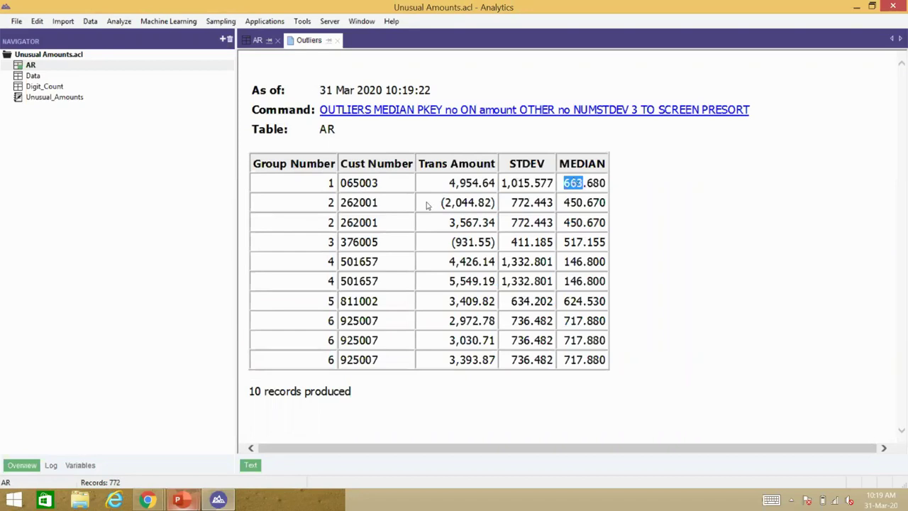
double_click(373, 203)
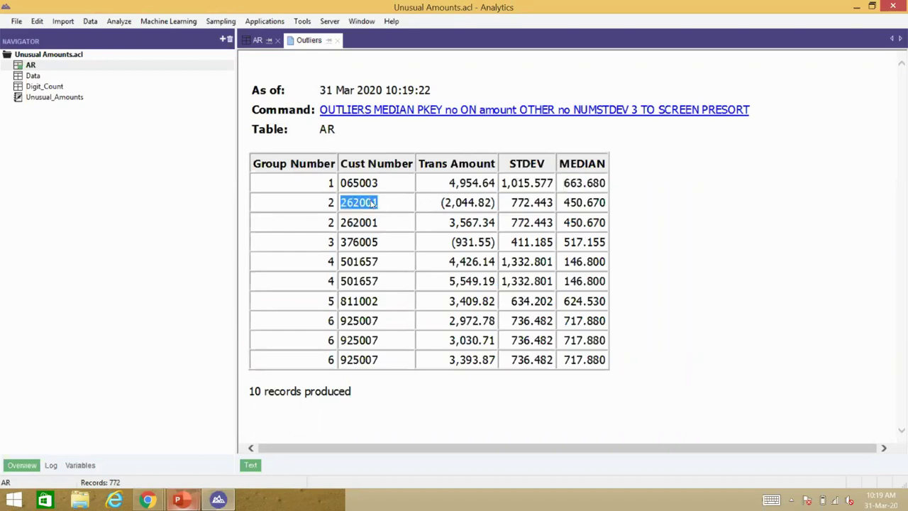
double_click(573, 203)
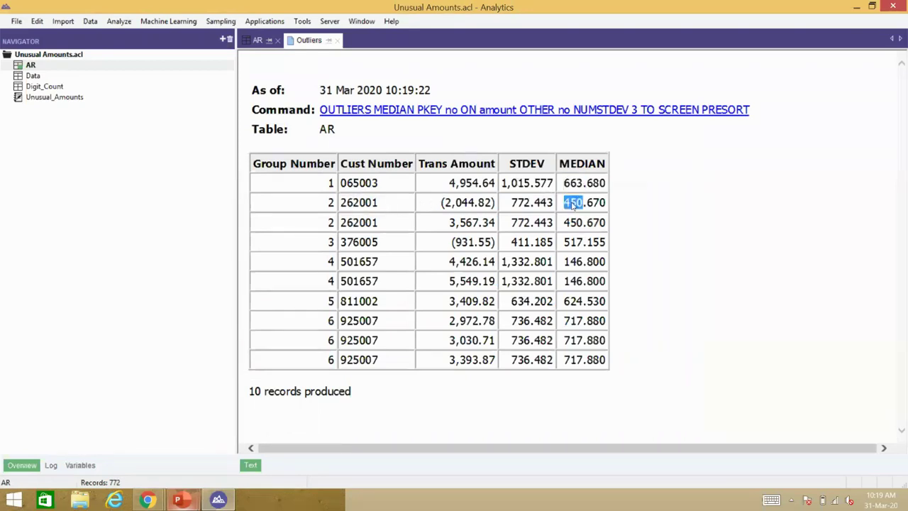
left_click(608, 228)
left_click_drag(608, 229, 330, 202)
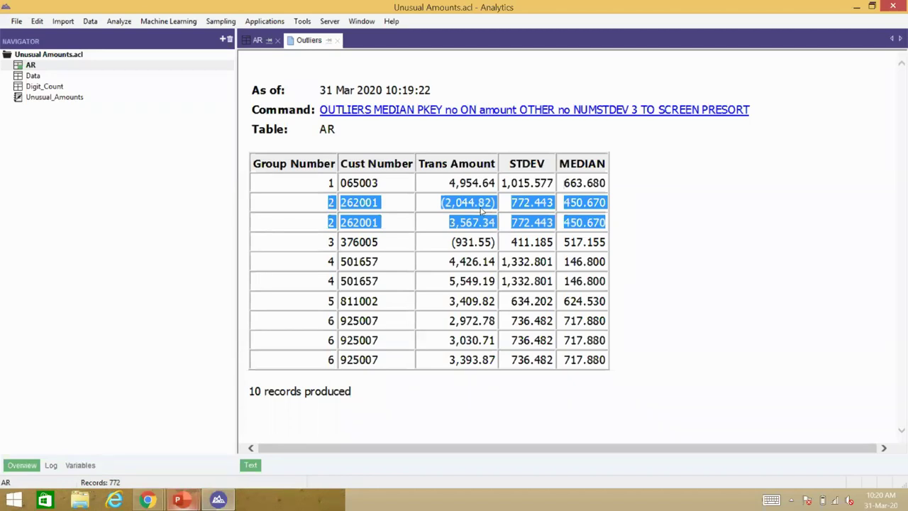
left_click(583, 239)
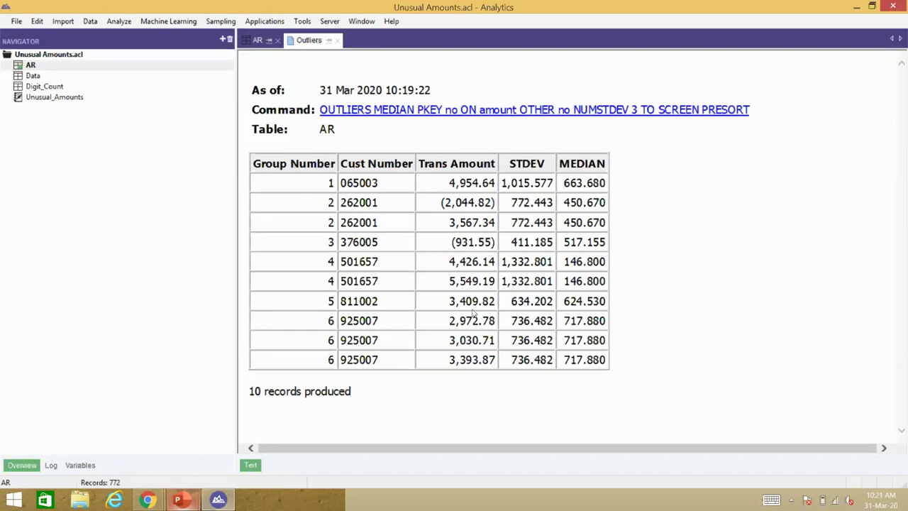
Step: Switch to the PowerPoint slide show and advance from Standard Deviation through Benford's Law to the Guess a Number slide
mouse_move(198, 501)
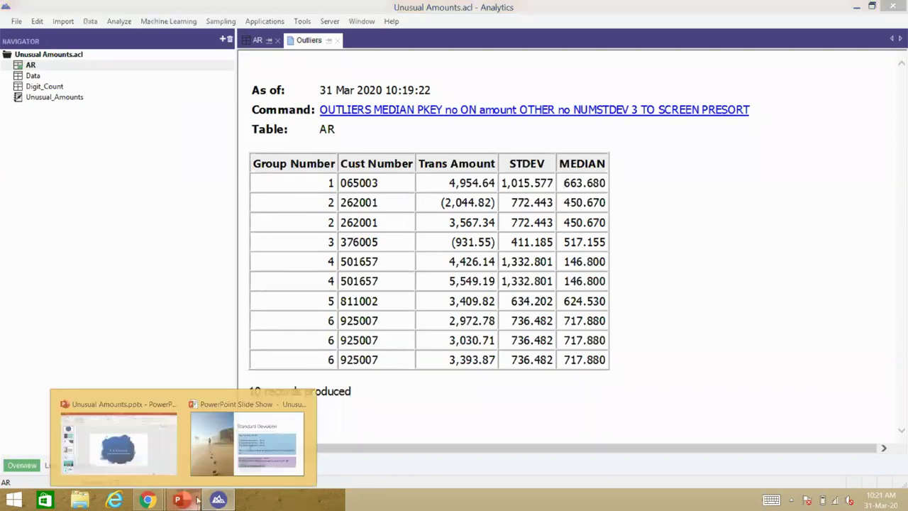
left_click(237, 445)
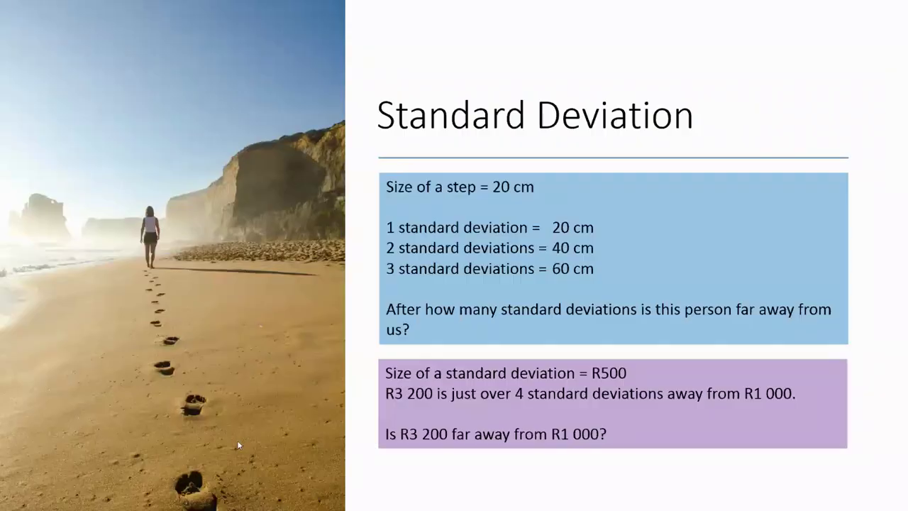
left_click(237, 444)
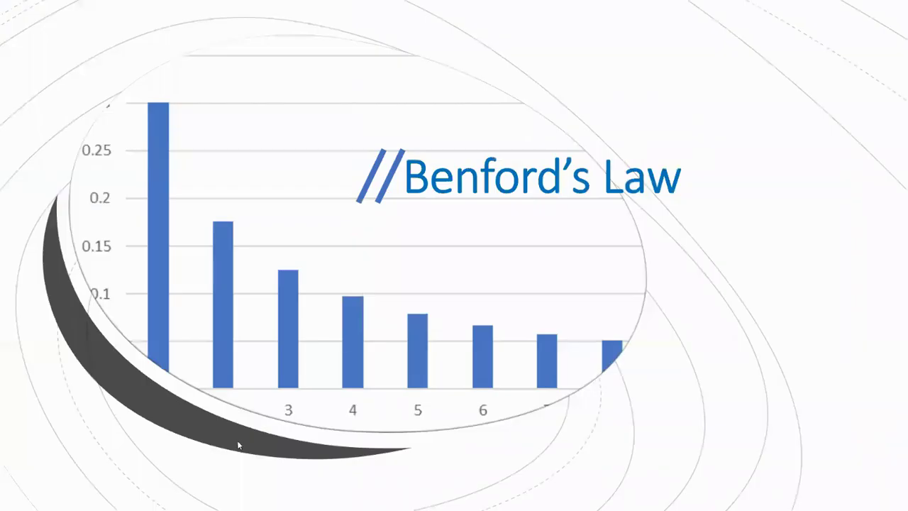
left_click(238, 445)
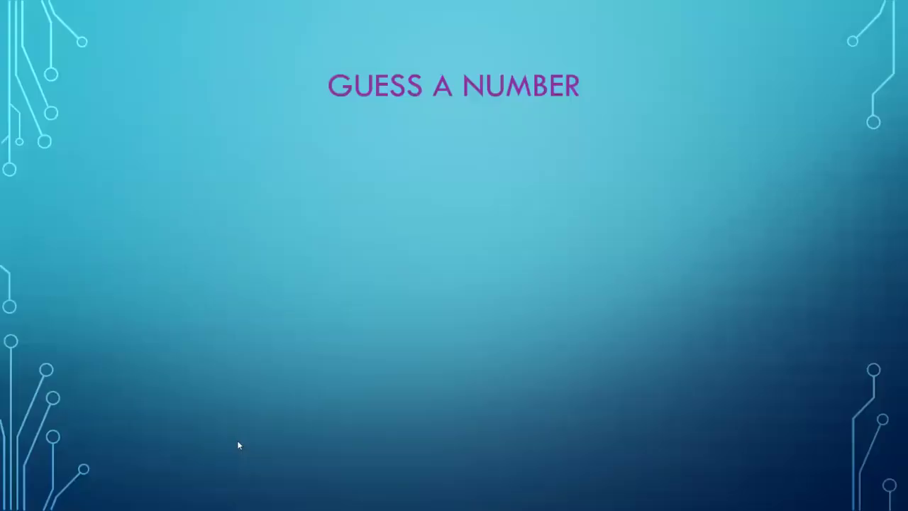
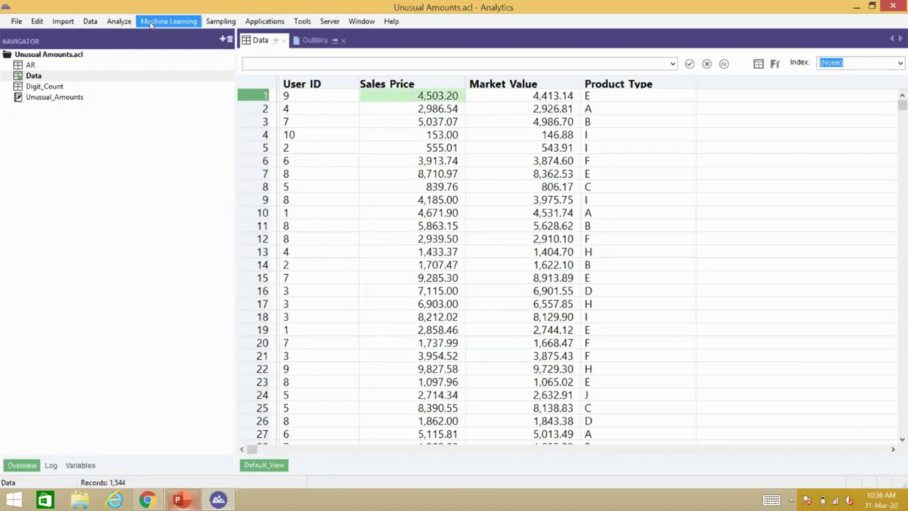
Step: Run a Benford analysis on Sales_Price in the Data table with 1 leading digit, output to screen
left_click(128, 23)
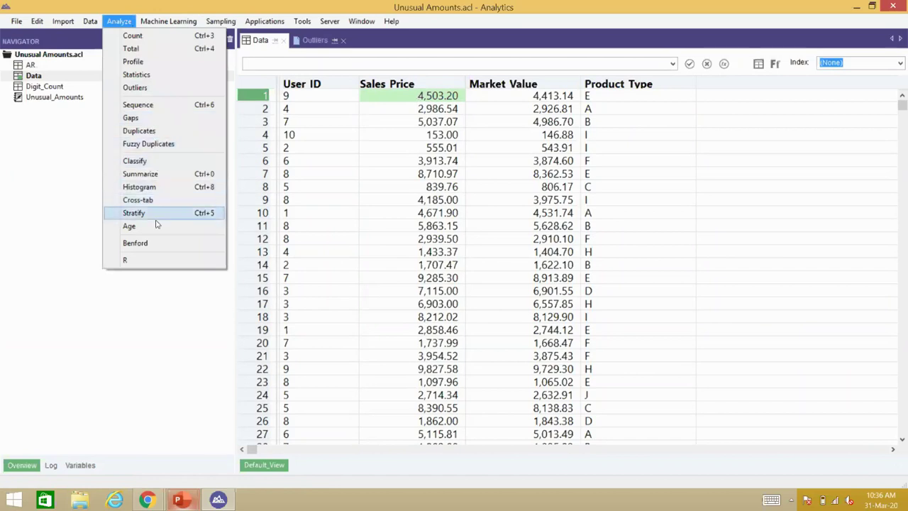
left_click(163, 245)
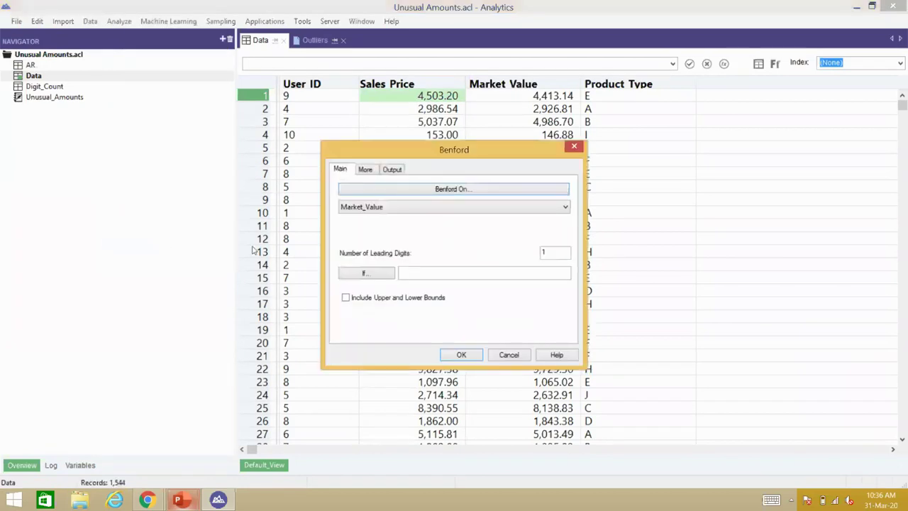
left_click(380, 207)
left_click(381, 230)
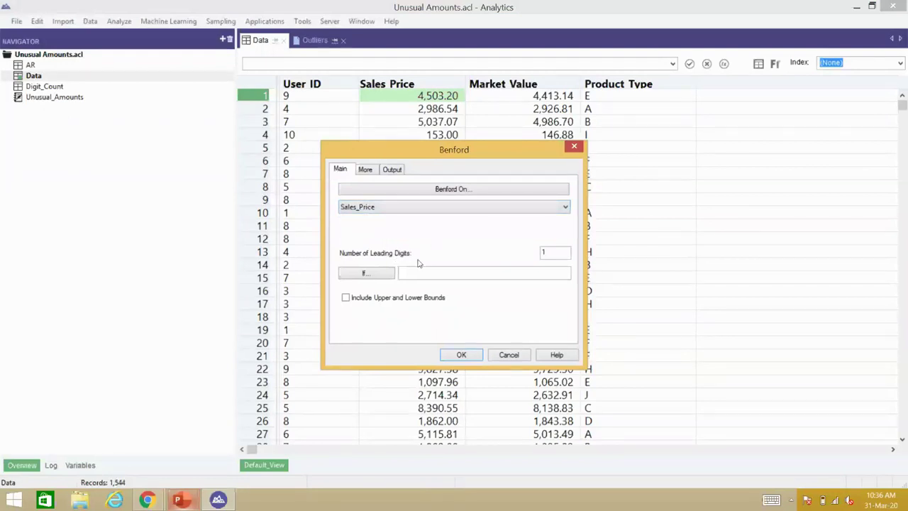
left_click_drag(556, 257, 525, 258)
left_click(551, 249)
left_click(393, 170)
left_click(462, 355)
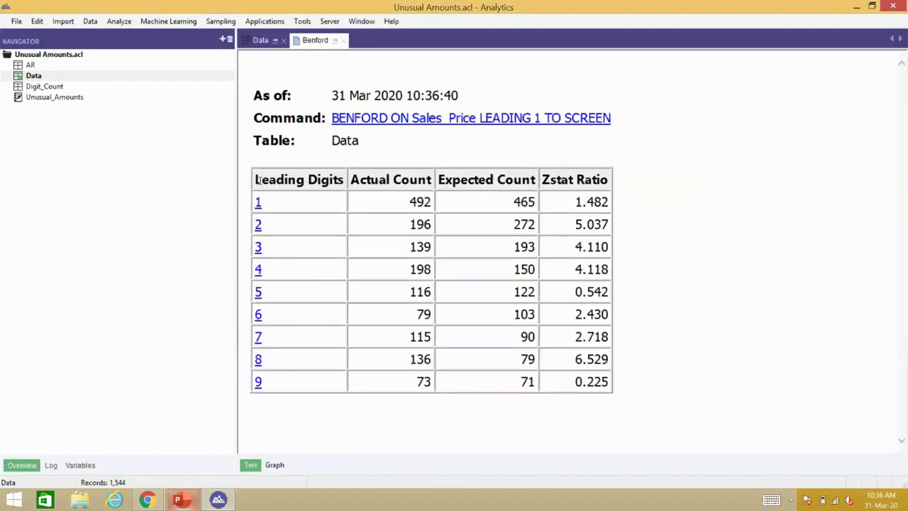
Step: Drill down to the sales prices with leading digit 1, check several amounts, then clear the filter and return to the Benford results
left_click(260, 205)
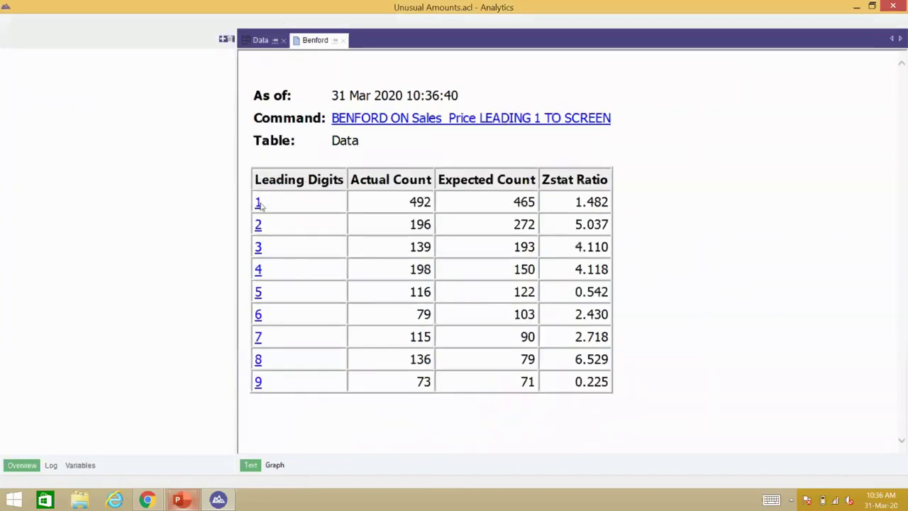
left_click(439, 98)
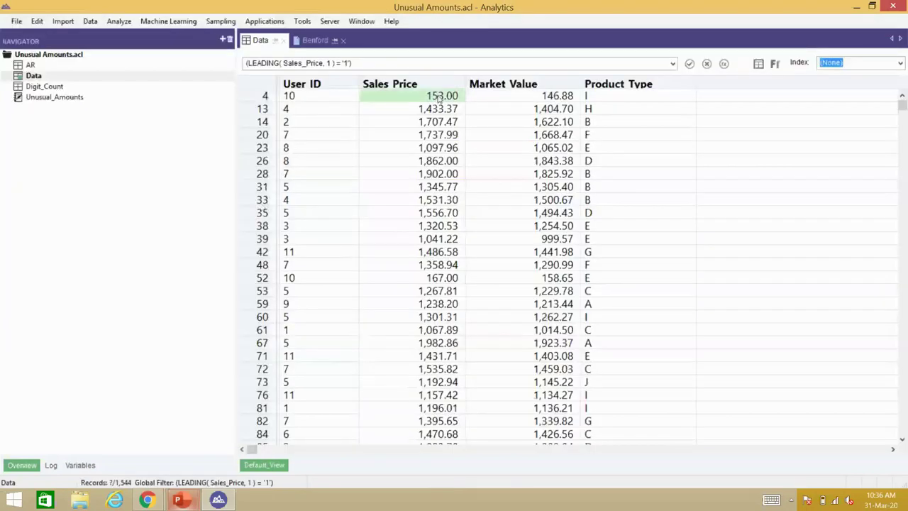
left_click(439, 110)
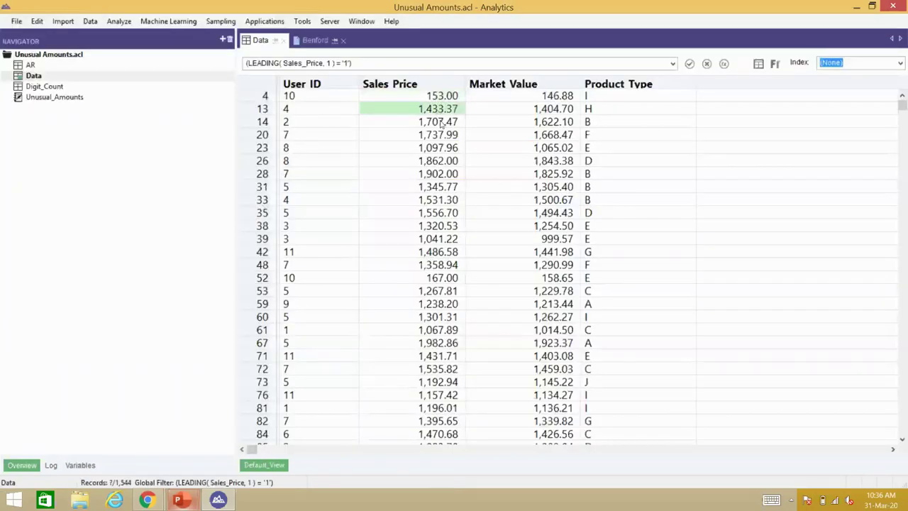
left_click(440, 122)
left_click(440, 134)
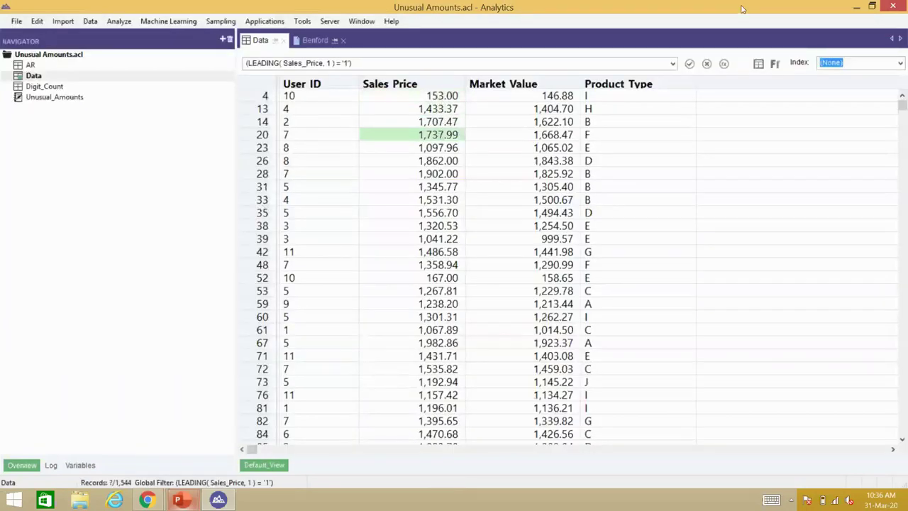
left_click(707, 63)
left_click(308, 42)
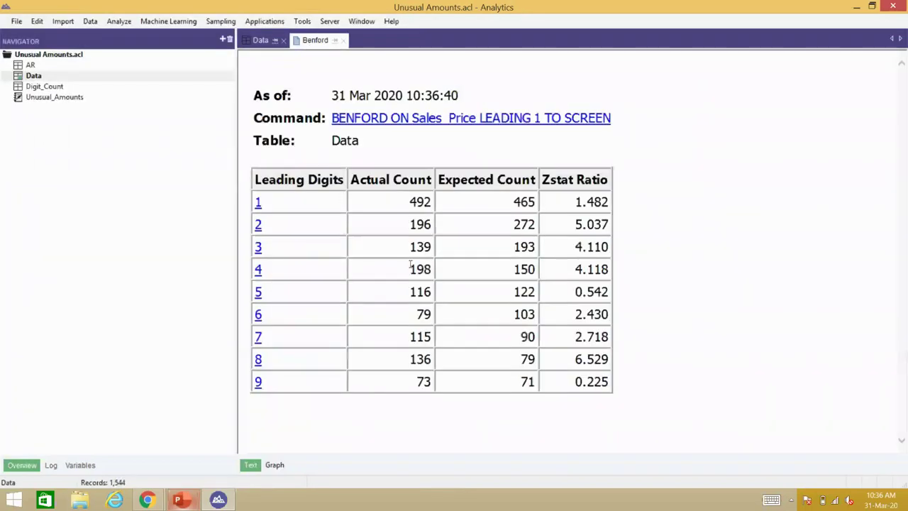
Step: Compare the actual count, expected count and Zstat ratio for leading digits 1 and 2 in the Benford results
left_click_drag(429, 202, 408, 203)
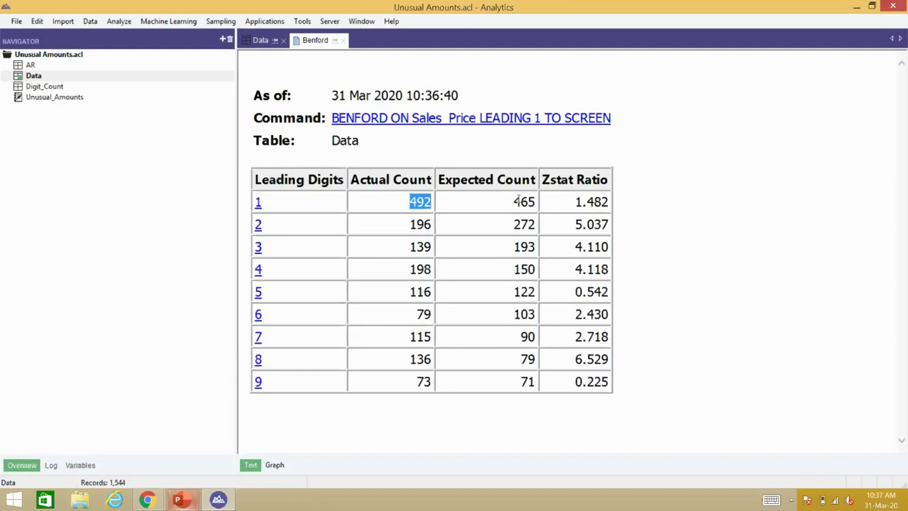
left_click_drag(518, 202, 535, 202)
left_click_drag(576, 202, 609, 203)
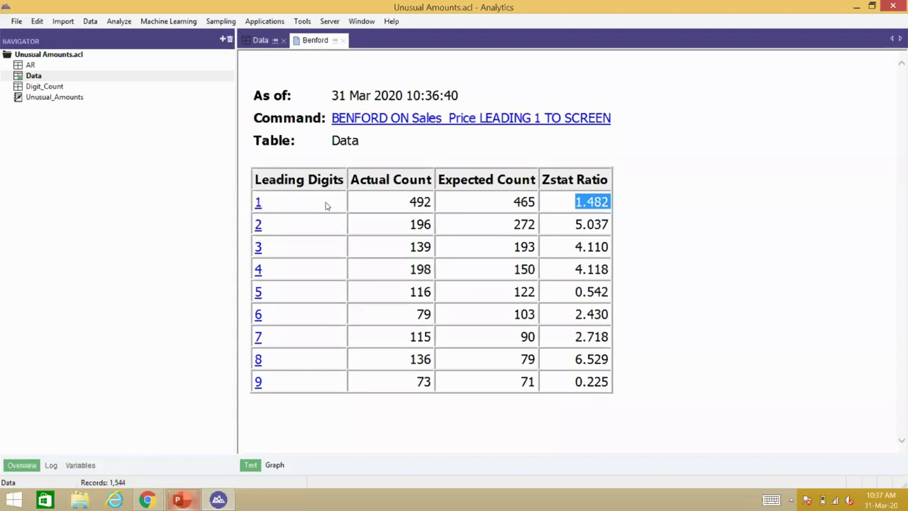
left_click(350, 247)
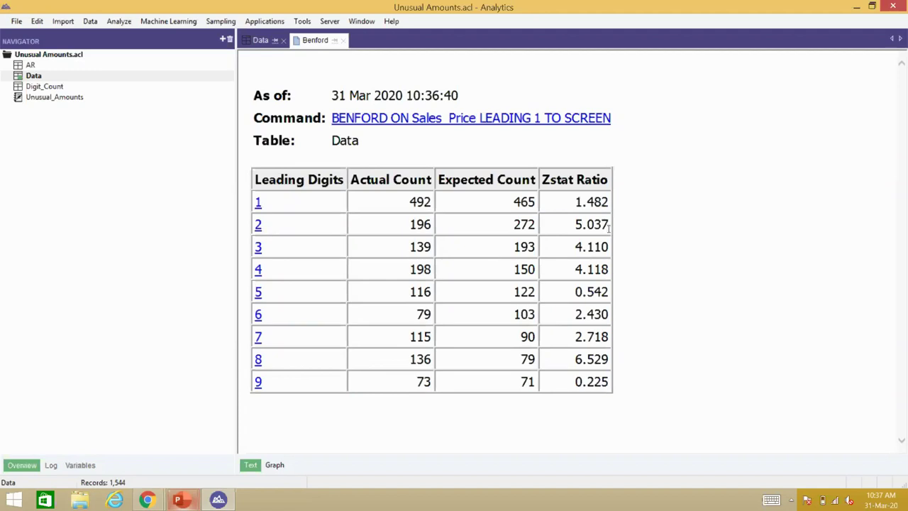
left_click_drag(609, 227, 576, 227)
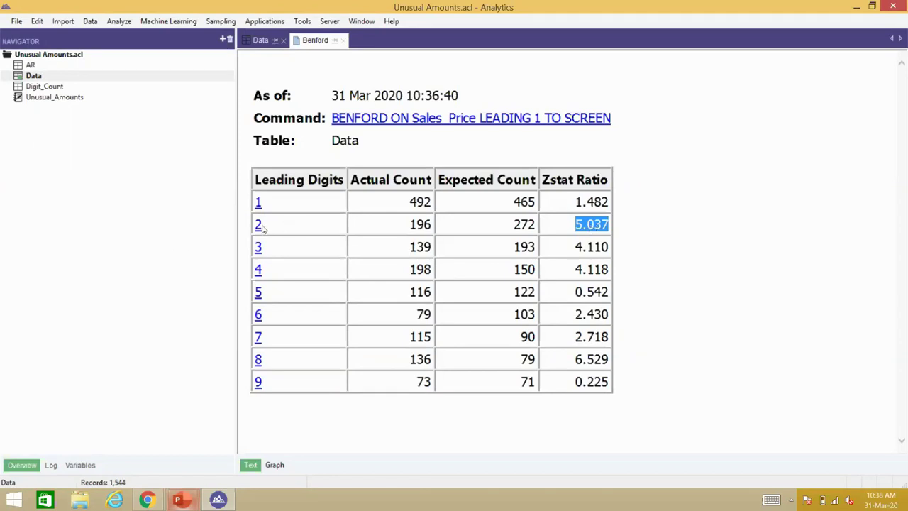
double_click(412, 226)
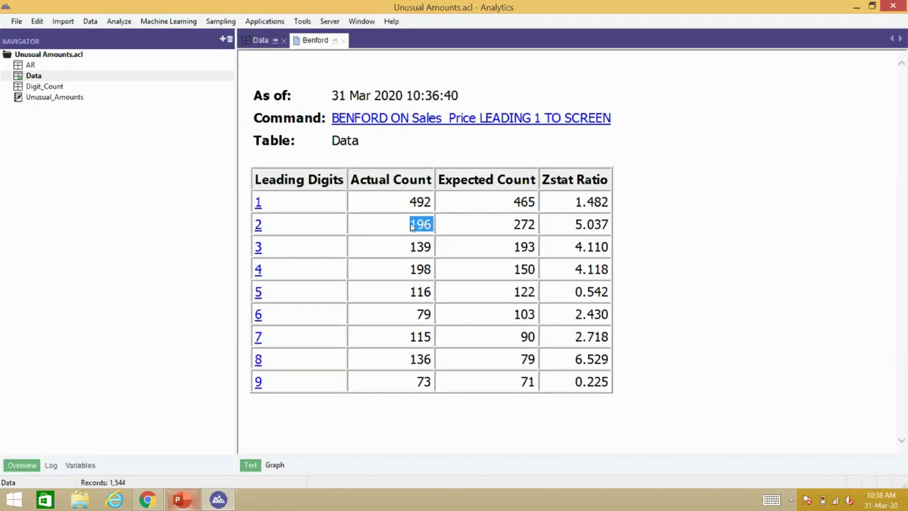
left_click(462, 233)
Step: Rerun the Benford analysis on Sales_Price from its command link with the number of leading digits set to 2
left_click(493, 122)
left_click_drag(487, 152, 494, 211)
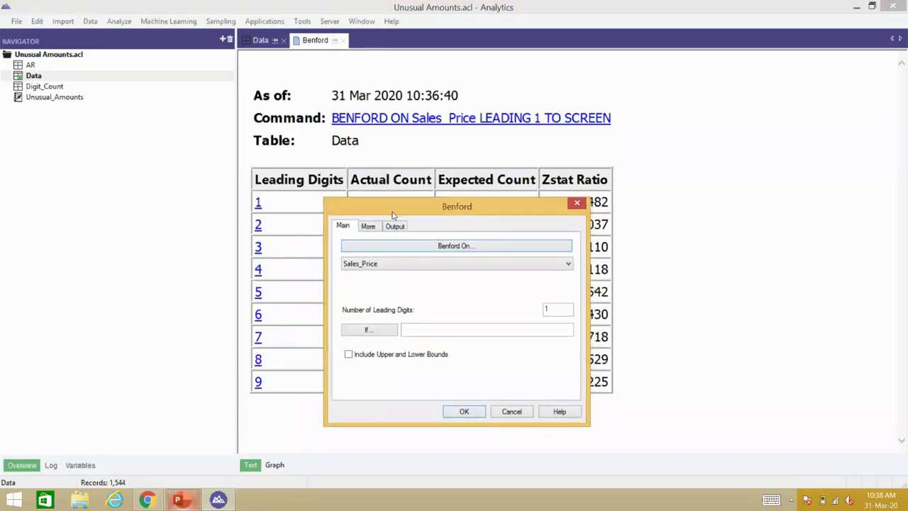
left_click_drag(396, 211, 353, 209)
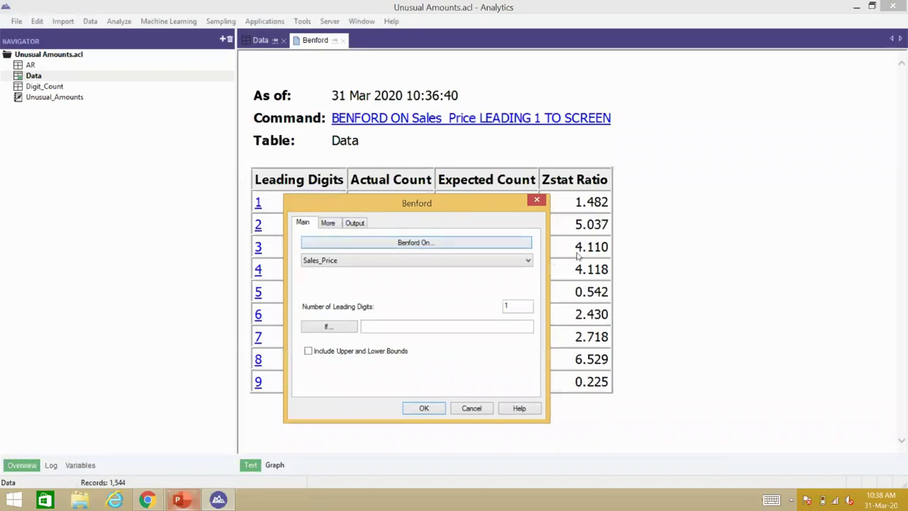
left_click_drag(454, 203, 521, 192)
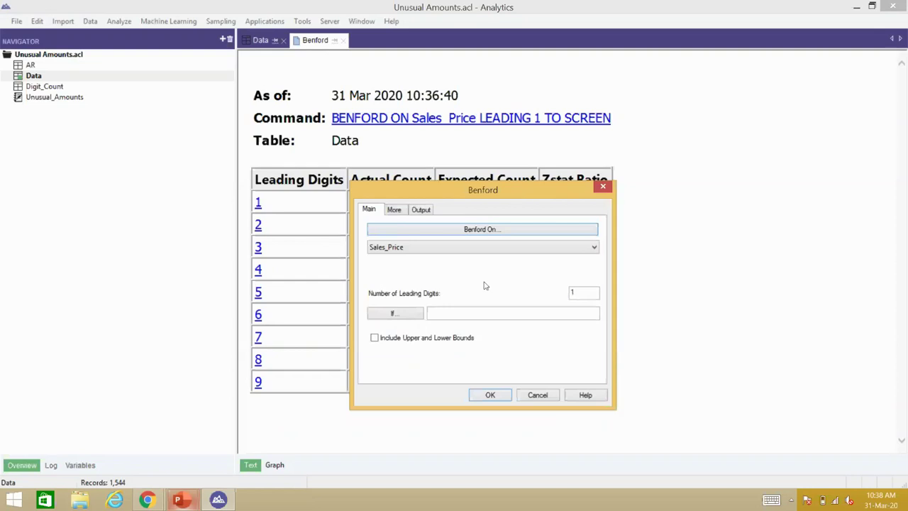
double_click(587, 298)
type("2")
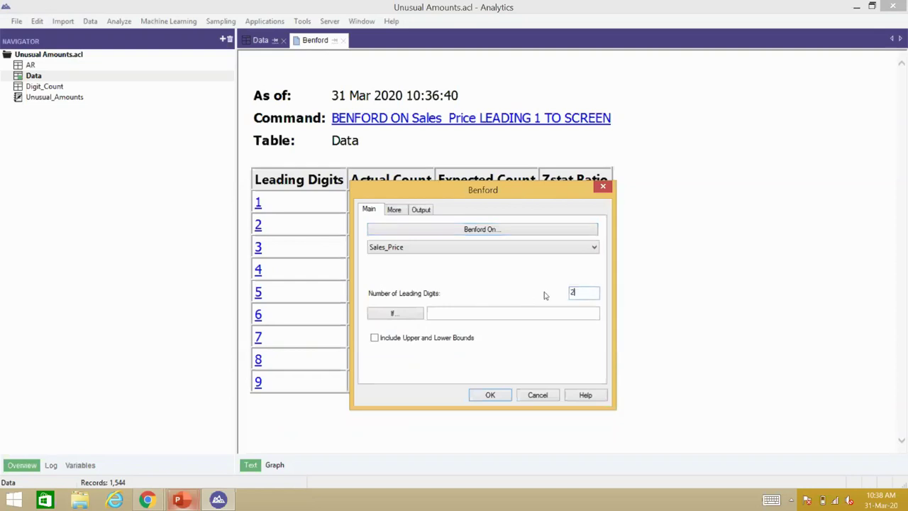
left_click(490, 395)
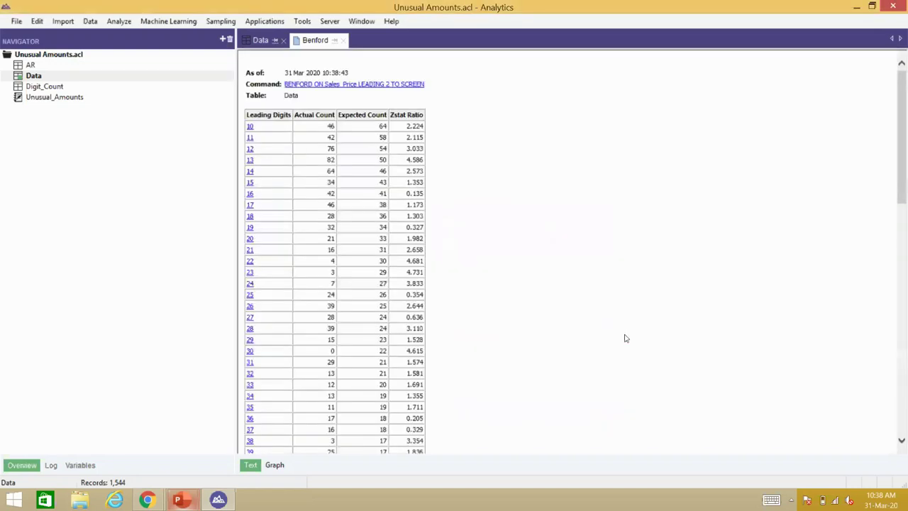
scroll(624, 339, "up", 3)
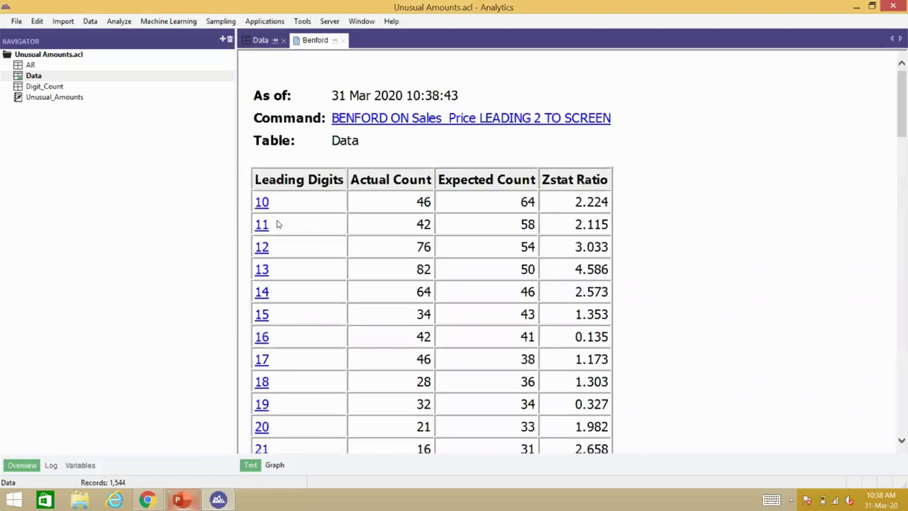
Step: Drill down to the sales prices with leading digits 10, check several amounts, then clear the filter and return to the Benford results
left_click(261, 205)
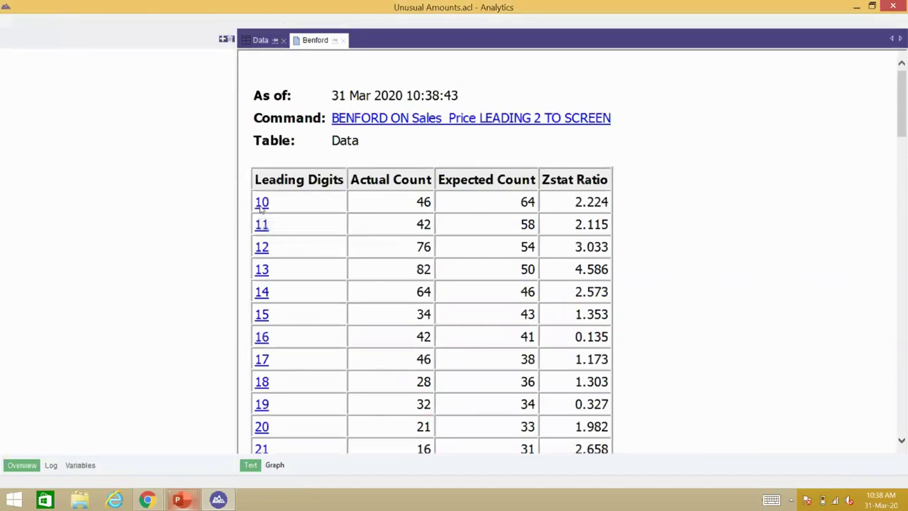
left_click(454, 95)
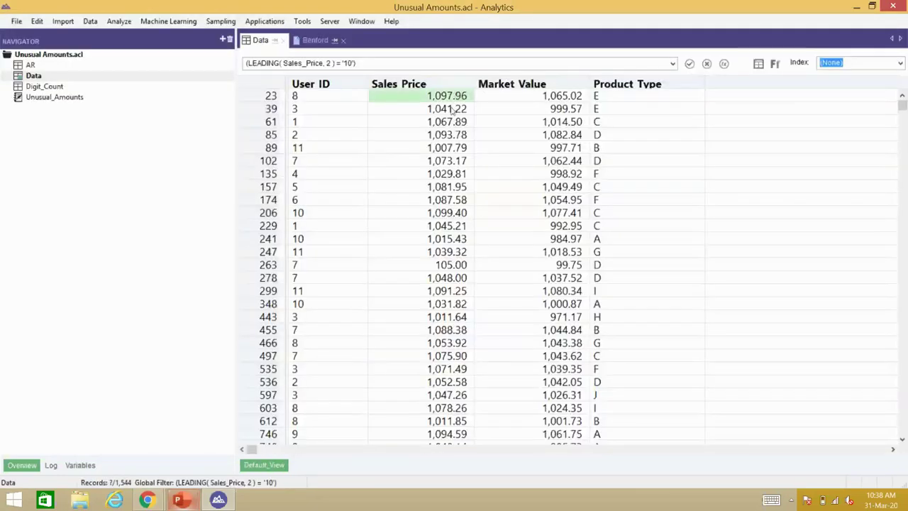
left_click(451, 108)
left_click(451, 123)
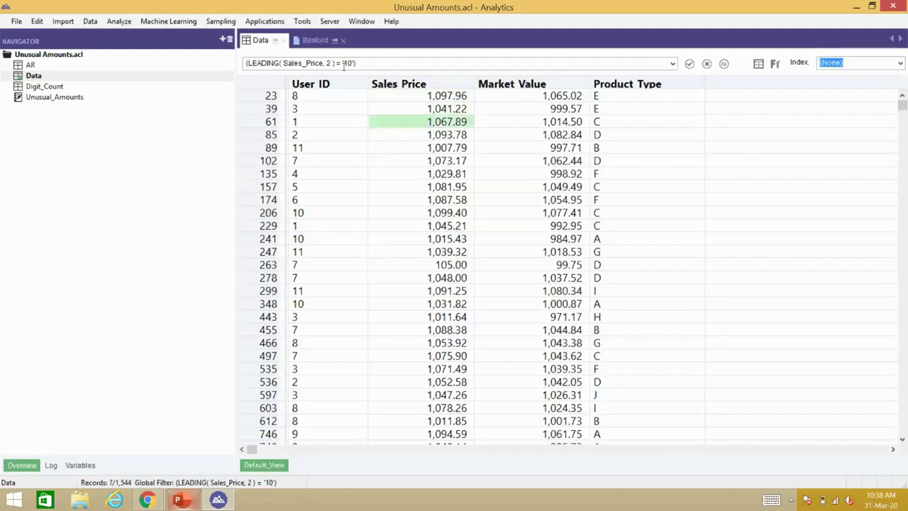
left_click(707, 64)
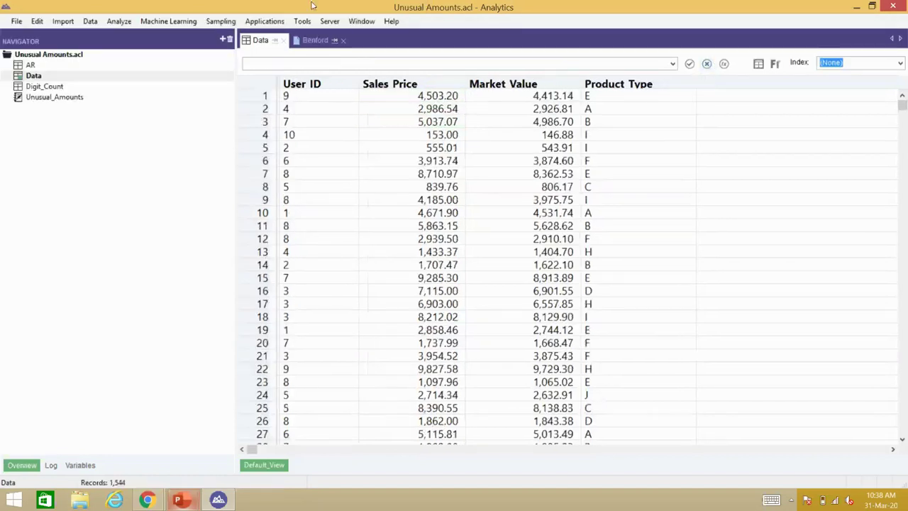
left_click(315, 41)
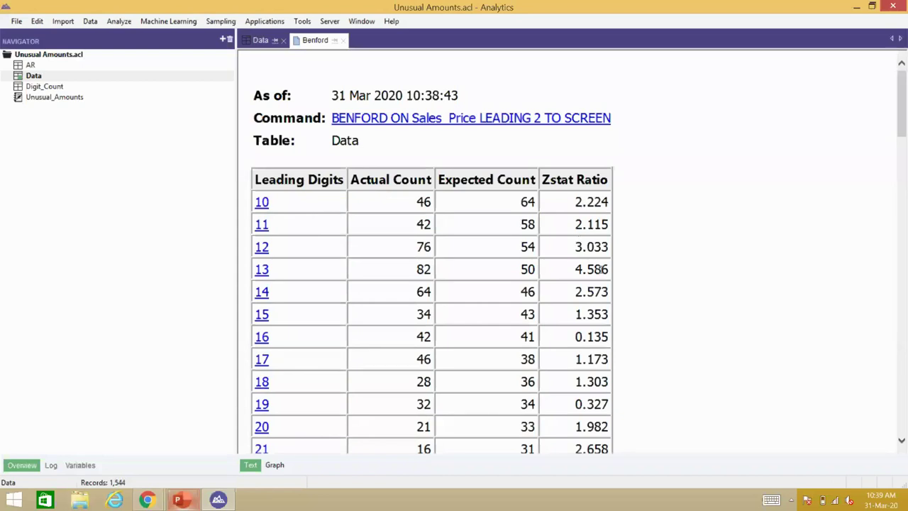
Step: Examine the Zstat ratios of the two-digit Benford results, comparing leading digits 21, 22 and 25
scroll(600, 268, "down", 3)
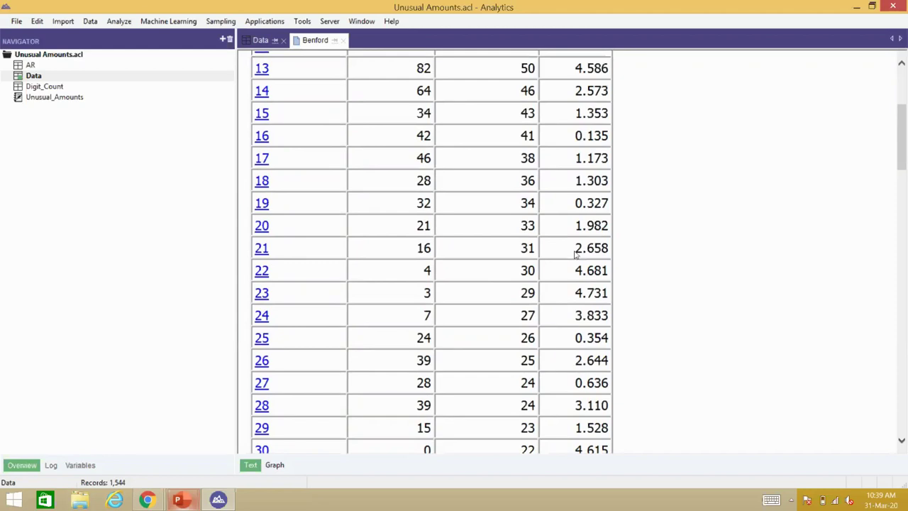
left_click_drag(575, 254, 593, 254)
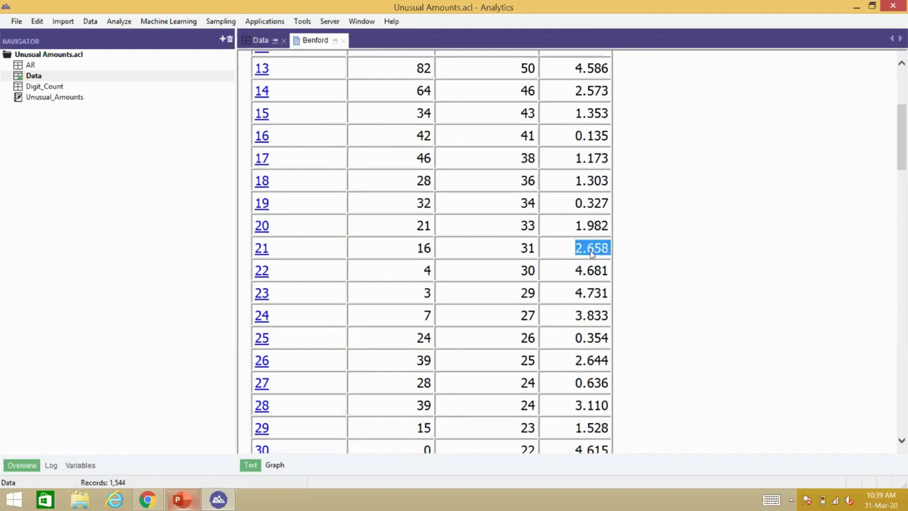
left_click_drag(575, 270, 582, 269)
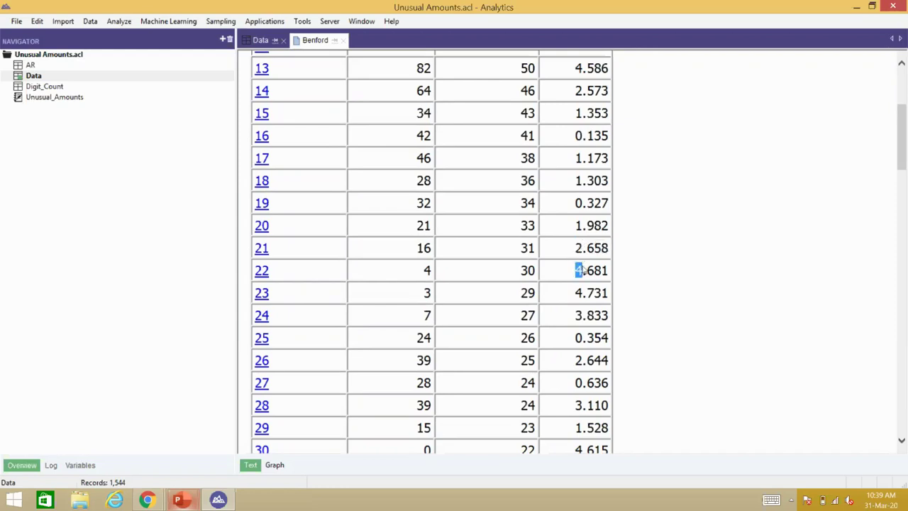
double_click(584, 249)
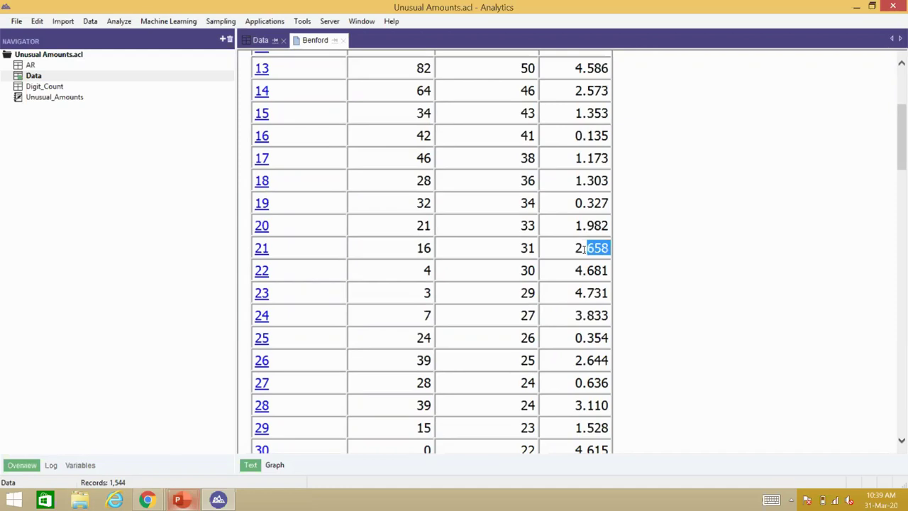
double_click(588, 270)
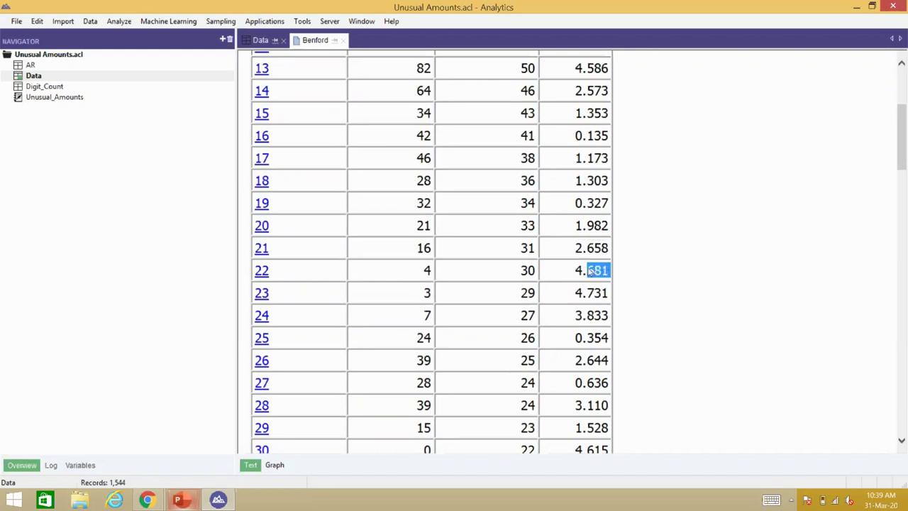
left_click_drag(573, 339, 608, 339)
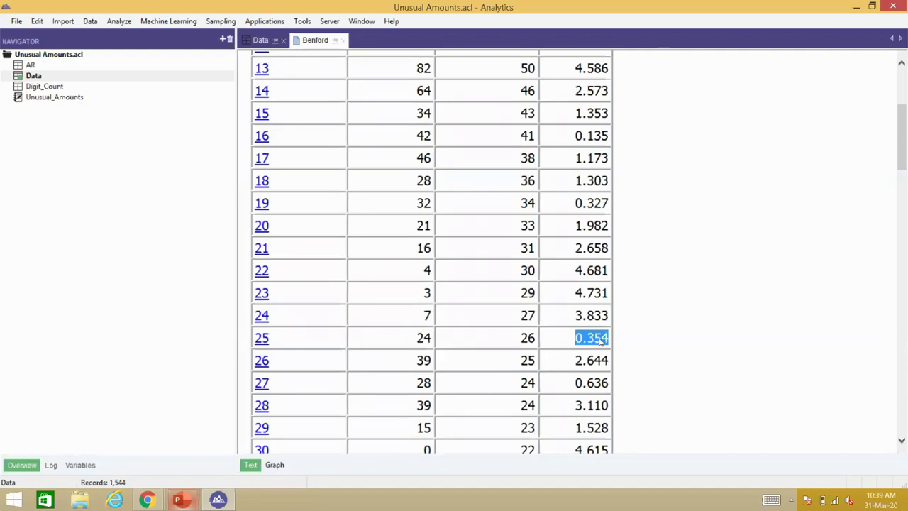
left_click(600, 341)
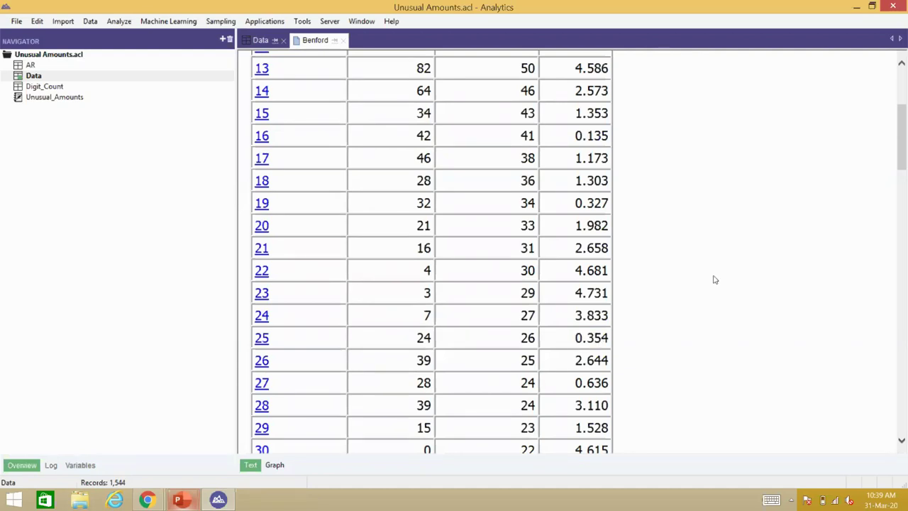
scroll(899, 142, "up", 3)
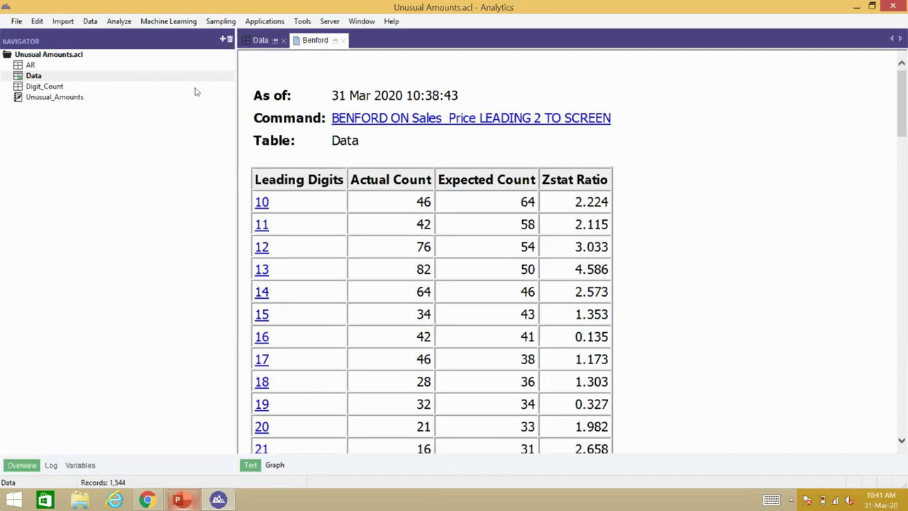
Step: Open the Data table's layout and start a new computed field named c_first_digit
left_click(259, 41)
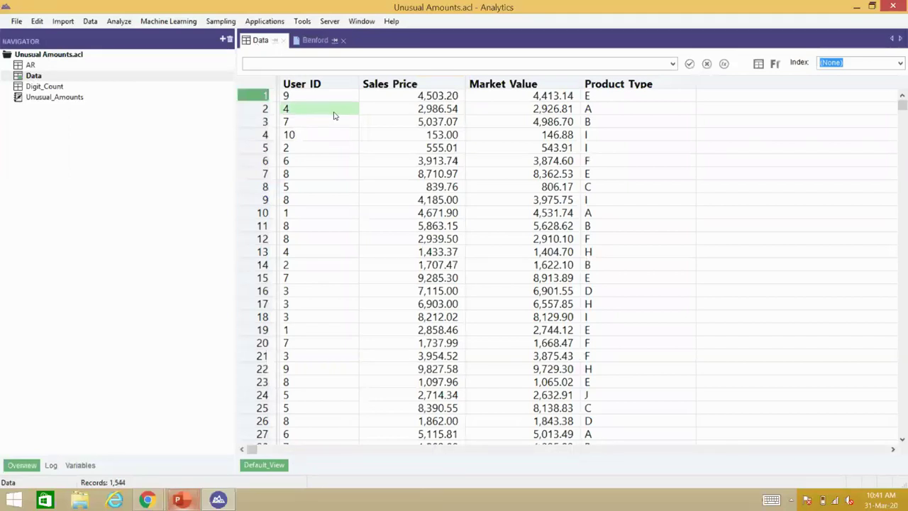
left_click(119, 21)
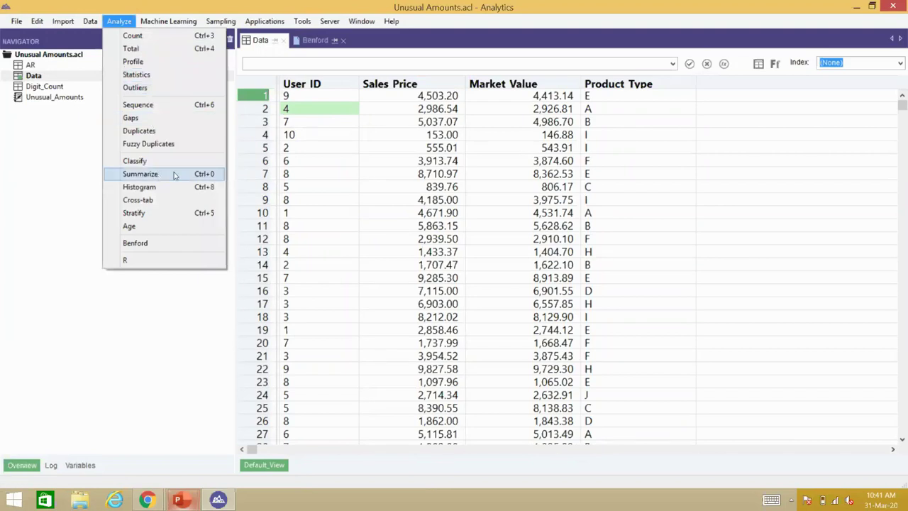
left_click(266, 187)
double_click(266, 190)
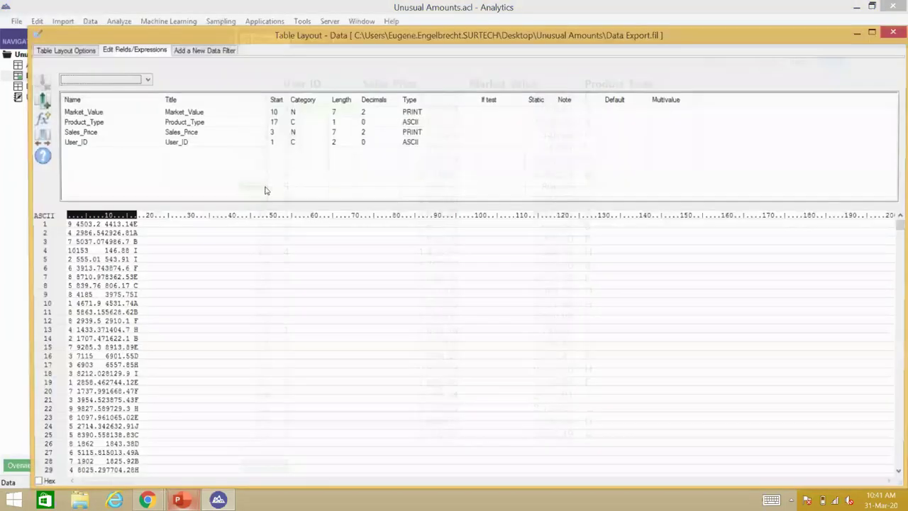
left_click(43, 122)
type("c_first_digit")
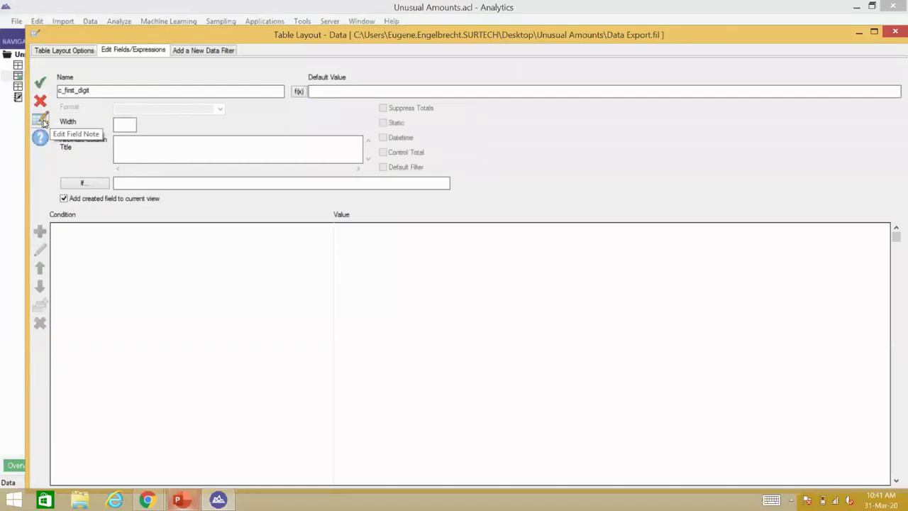
Step: Define the new field with the expression LEADING( Sales_Price, 1) and add it to the Data table's view
left_click(298, 92)
key("l")
key("e")
key("Return")
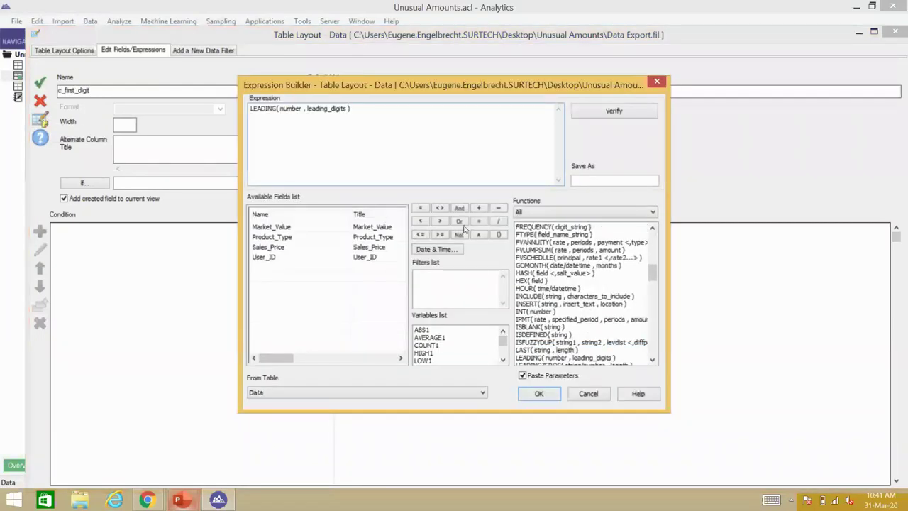
left_click_drag(277, 360, 283, 359)
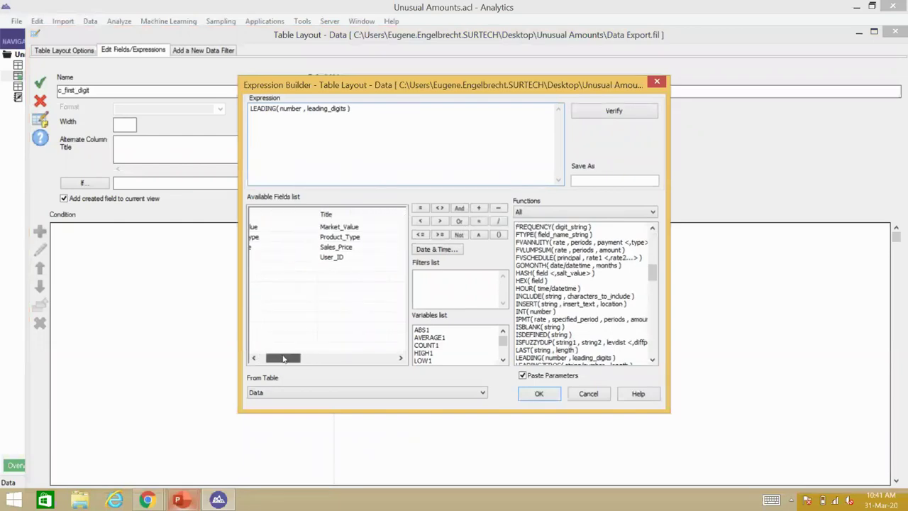
double_click(335, 247)
double_click(293, 109)
double_click(333, 247)
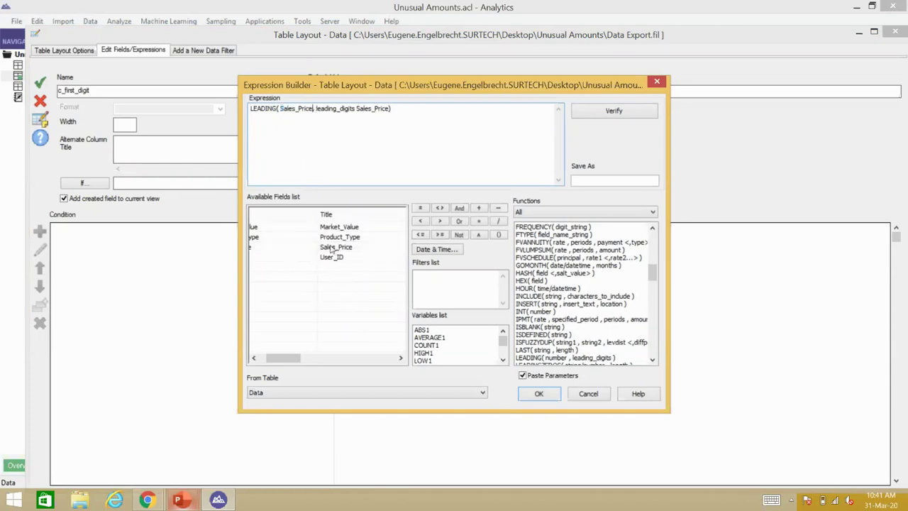
key("BackSpace")
key("BackSpace")
key("BackSpace")
key("BackSpace")
key("BackSpace")
key("BackSpace")
key("BackSpace")
key("BackSpace")
key("BackSpace")
key("BackSpace")
key("BackSpace")
key("BackSpace")
key("BackSpace")
key("BackSpace")
key("BackSpace")
key("BackSpace")
key("BackSpace")
key("BackSpace")
key("BackSpace")
key("BackSpace")
key("BackSpace")
type("1)")
key("Return")
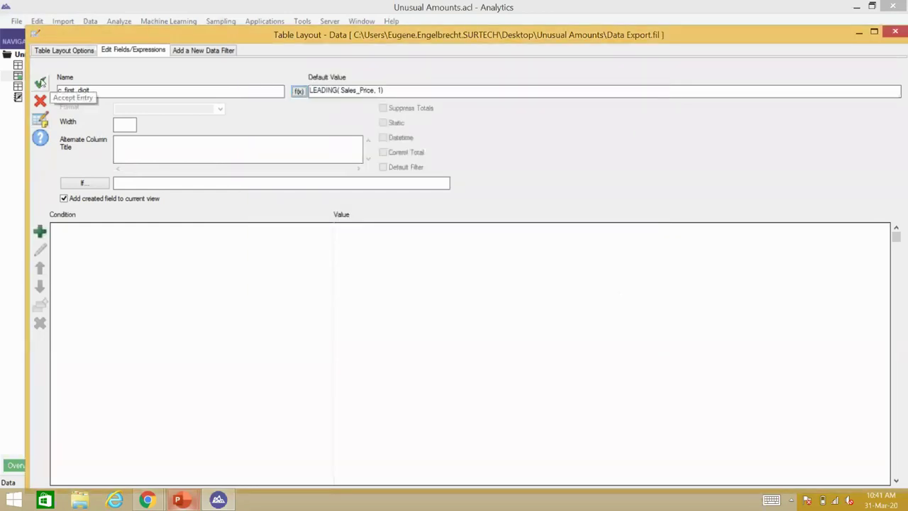
left_click(40, 82)
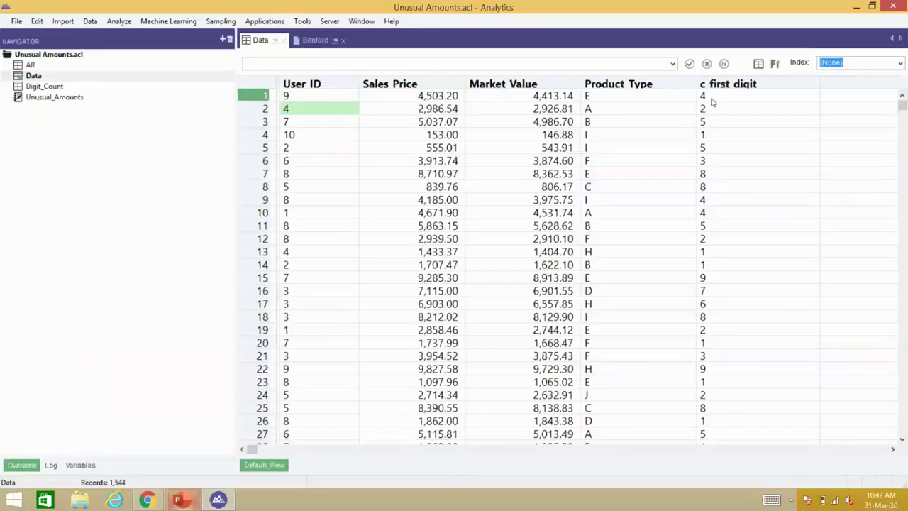
Step: Move the c_first_digit column directly after the Sales Price column in the Data view
left_click(714, 99)
left_click_drag(712, 83, 497, 92)
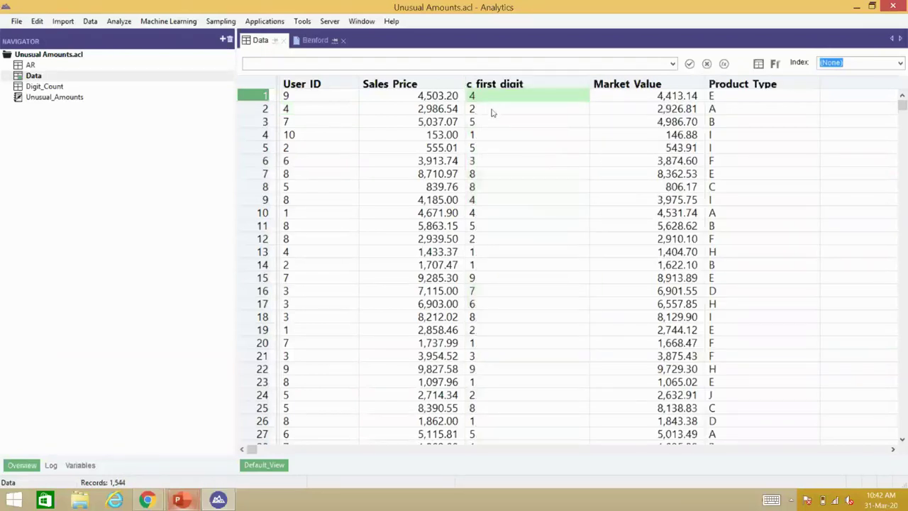
left_click(491, 110)
Step: Summarize the Data table on c_first_digit with presort, sending the output to screen
left_click(121, 21)
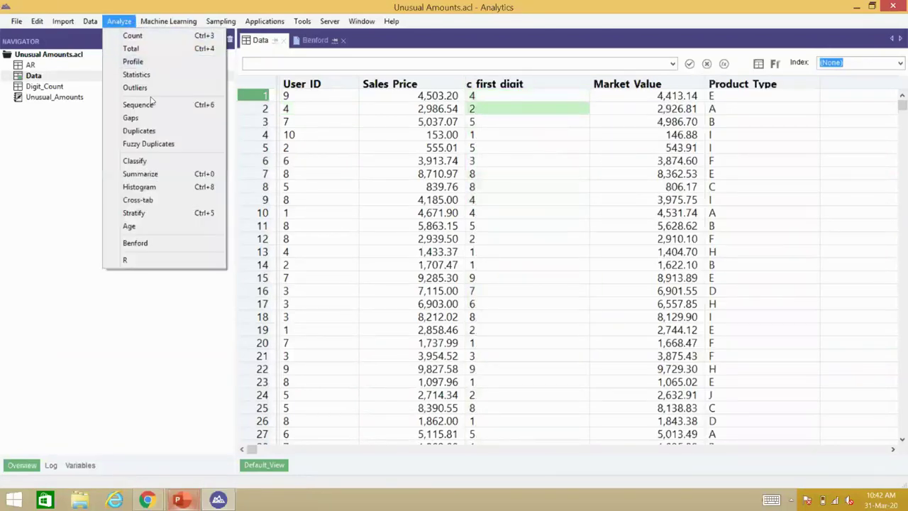
left_click(139, 174)
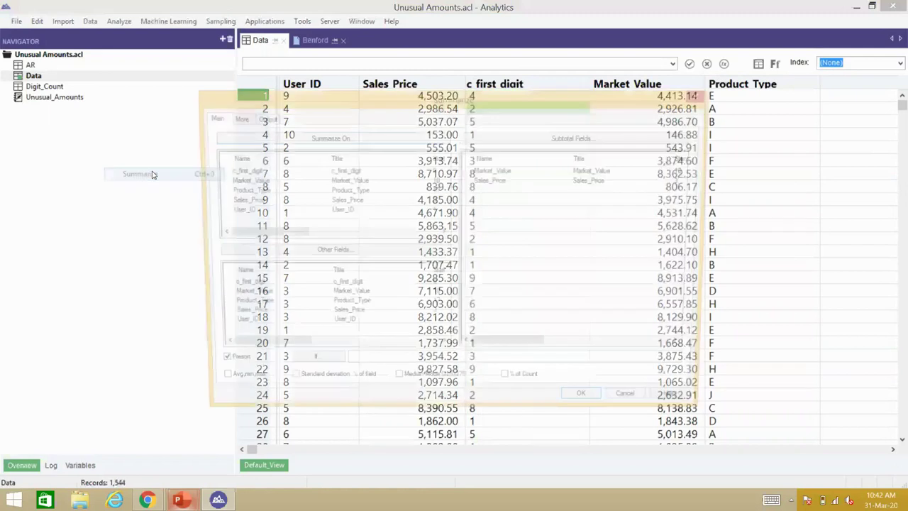
left_click(285, 170)
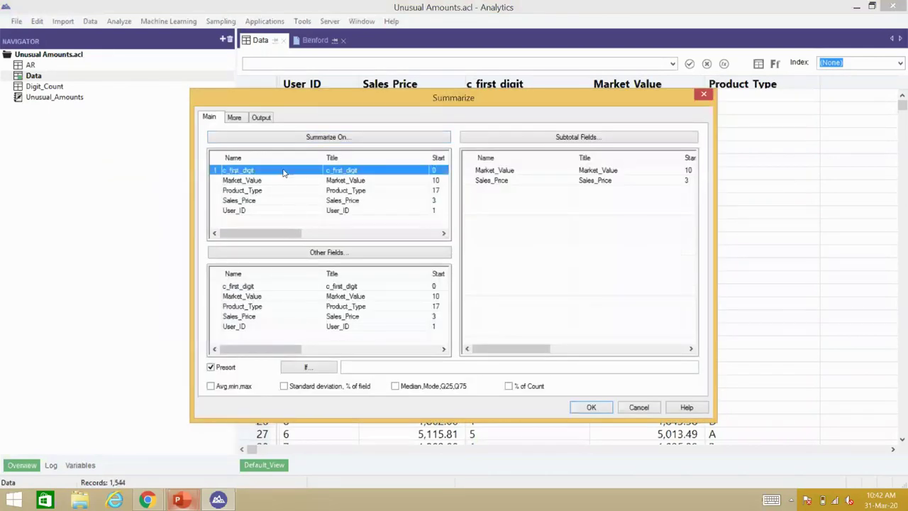
left_click(262, 117)
left_click(240, 146)
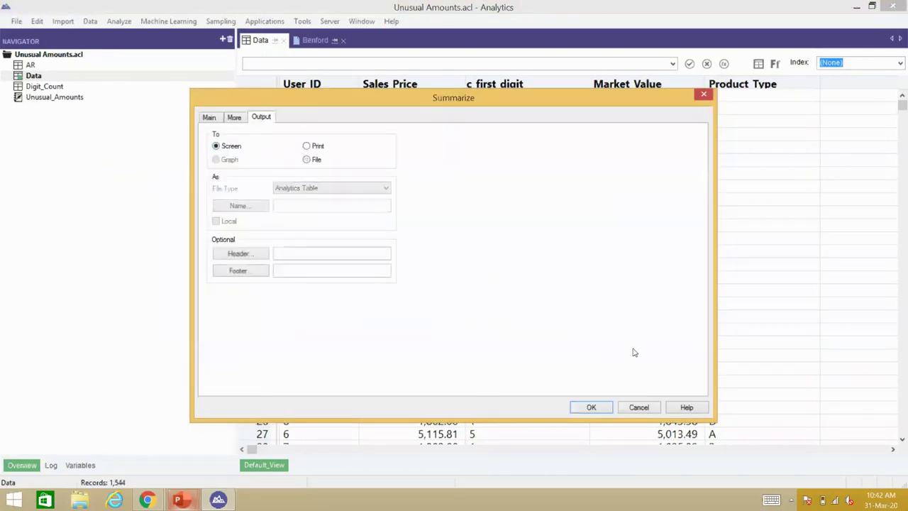
left_click(591, 407)
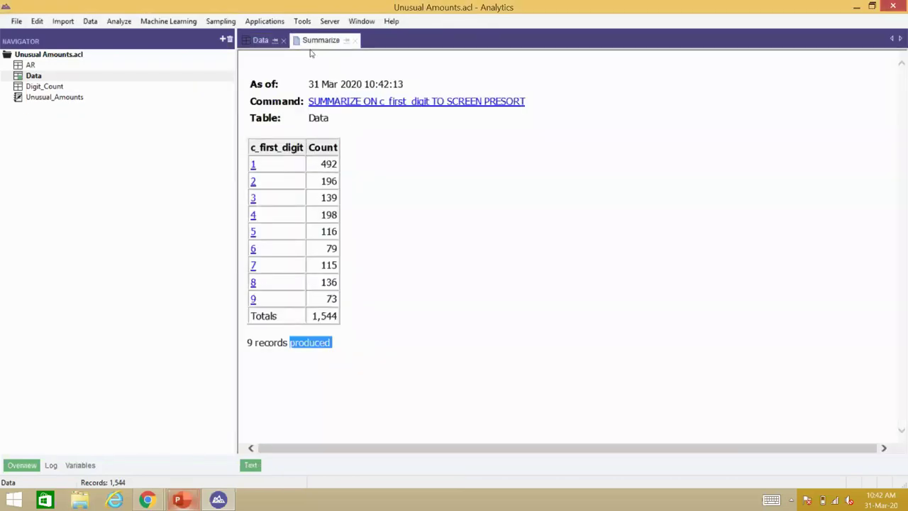
Step: Open the Digit_Count table and review the conditions and values that define its c_expected field, leaving it without changes
double_click(53, 88)
left_click(426, 295)
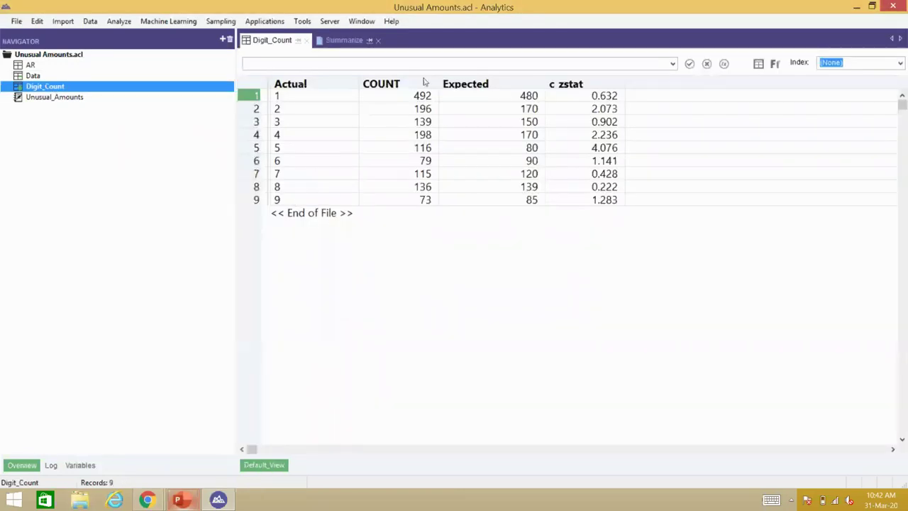
left_click(507, 98)
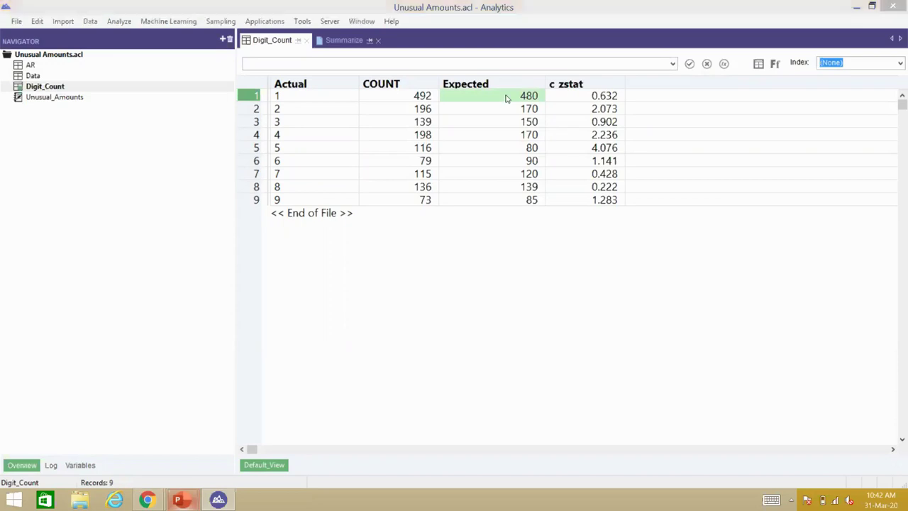
double_click(193, 125)
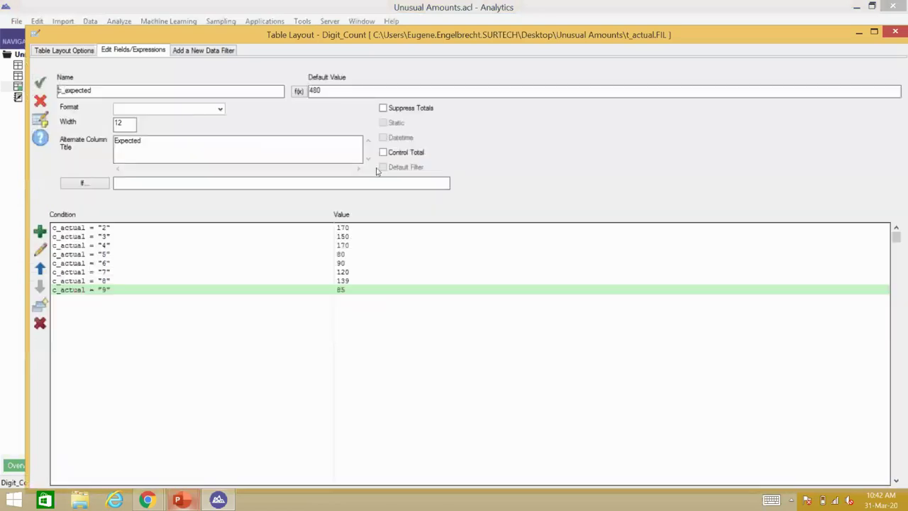
left_click(165, 227)
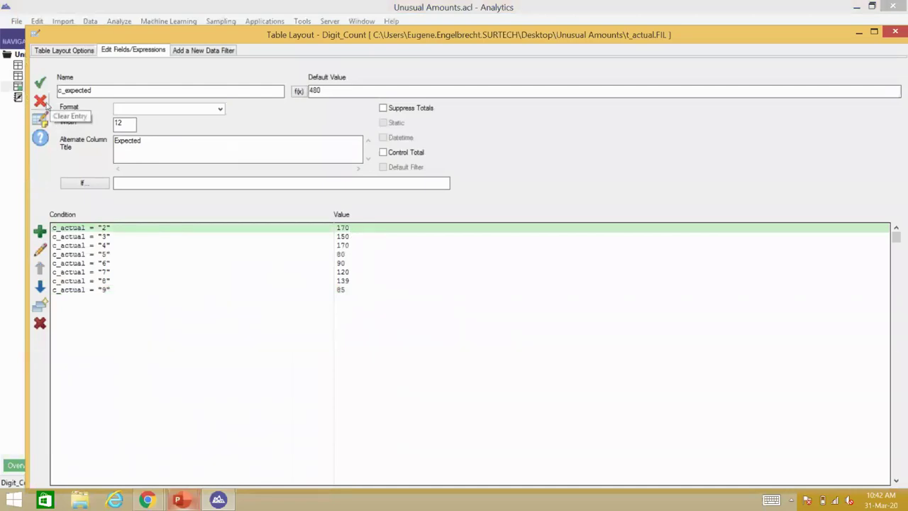
left_click(41, 100)
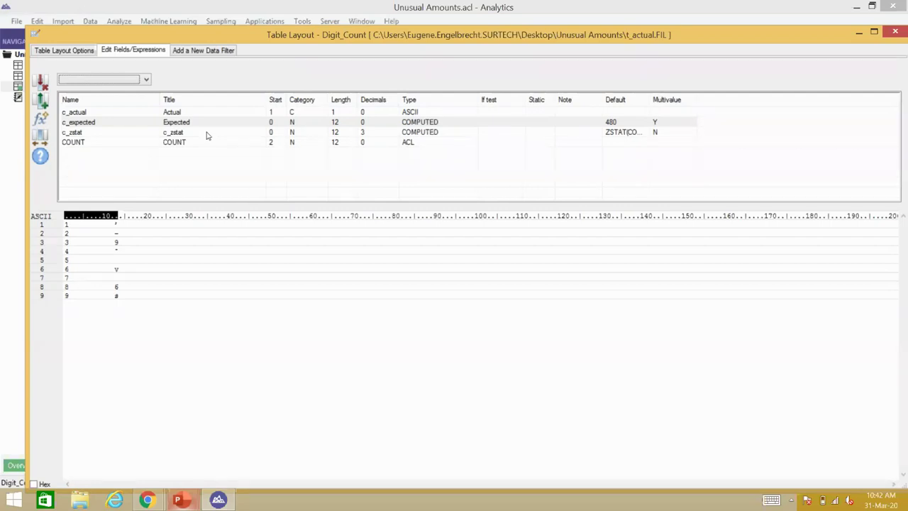
Step: Inspect the ZSTAT expression behind the c_zstat field of Digit_Count, then close the table layout
double_click(207, 136)
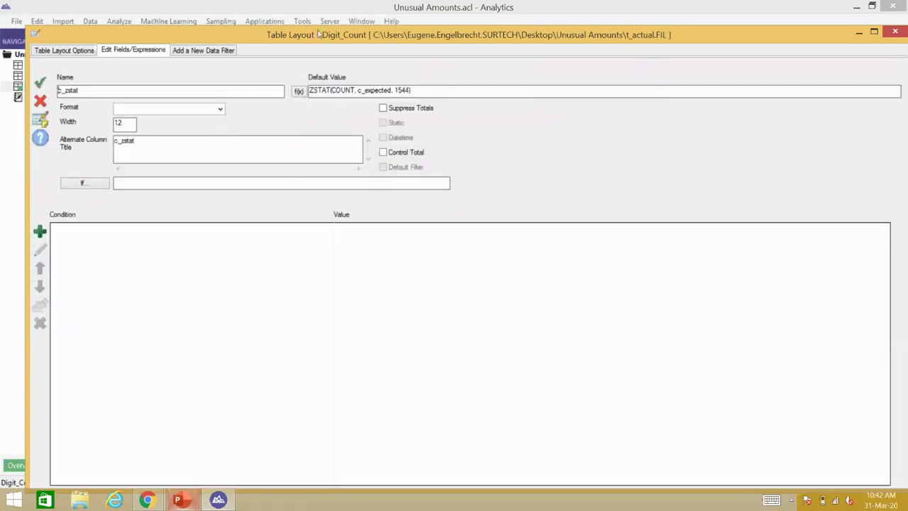
double_click(320, 33)
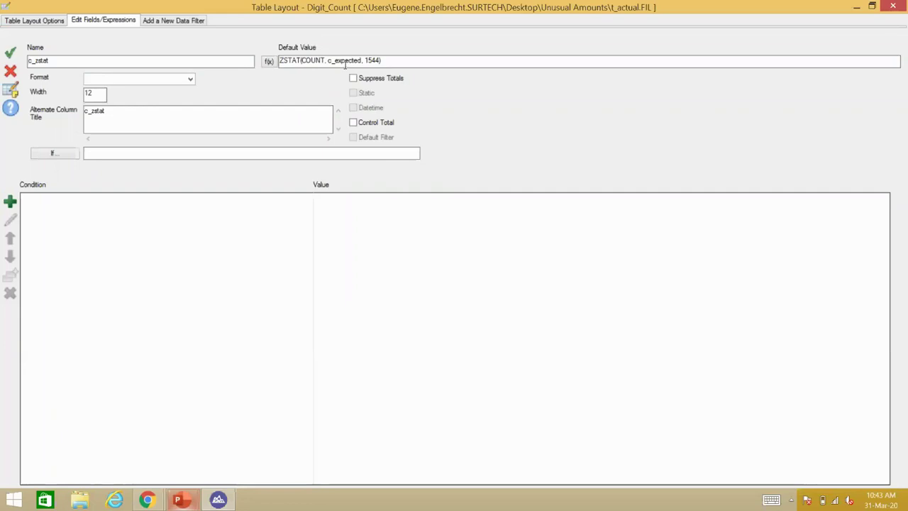
double_click(345, 61)
left_click(372, 61)
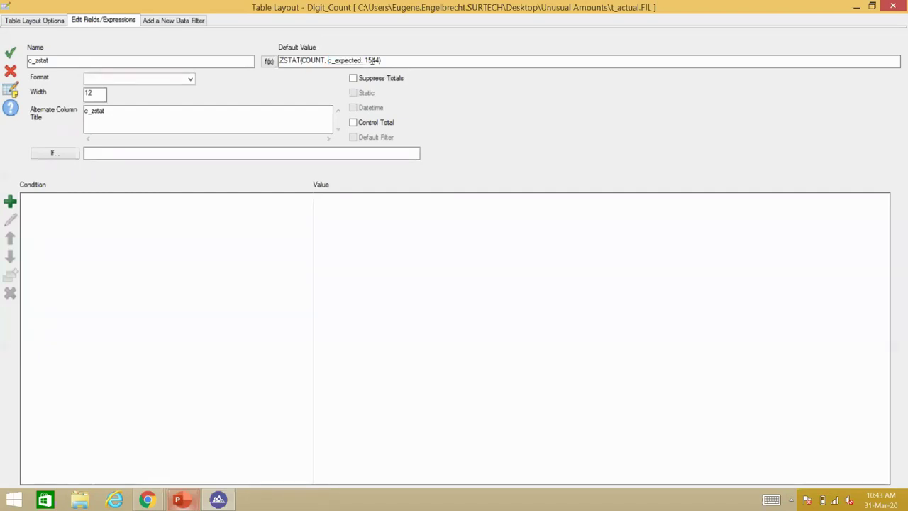
left_click(10, 73)
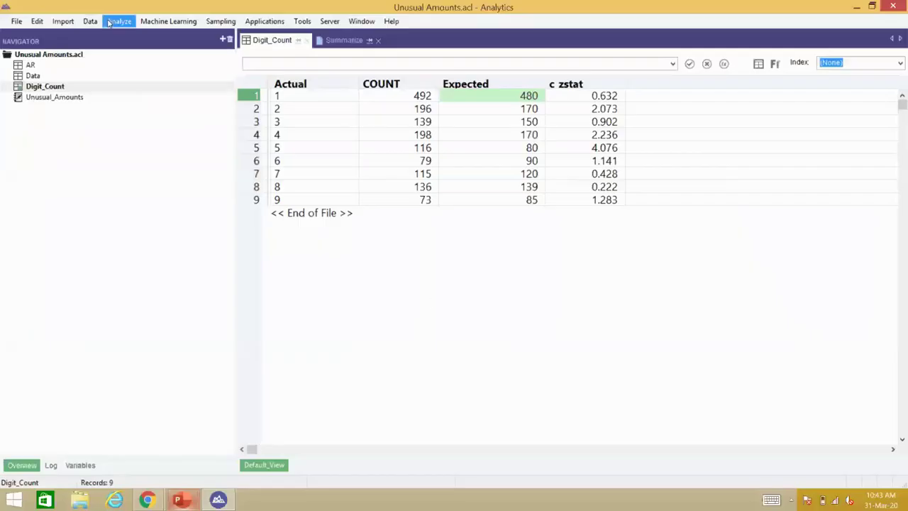
Step: Check the Data table, return to Digit_Count and compare the c_zstat values of digits 2, 4 and 5
left_click(31, 77)
double_click(31, 77)
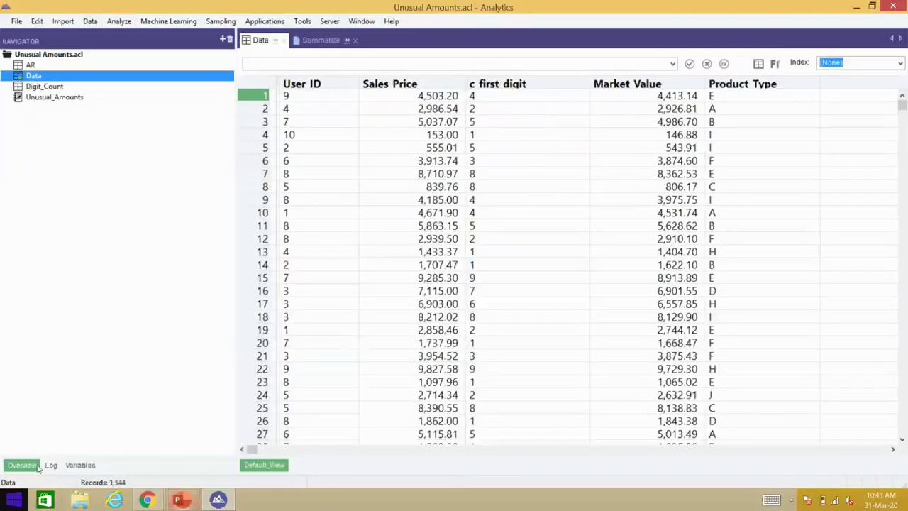
double_click(55, 88)
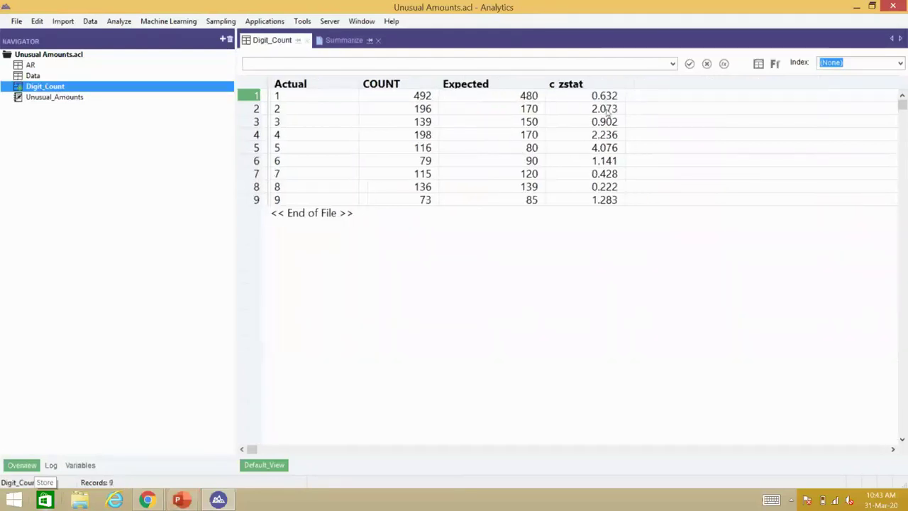
left_click(605, 110)
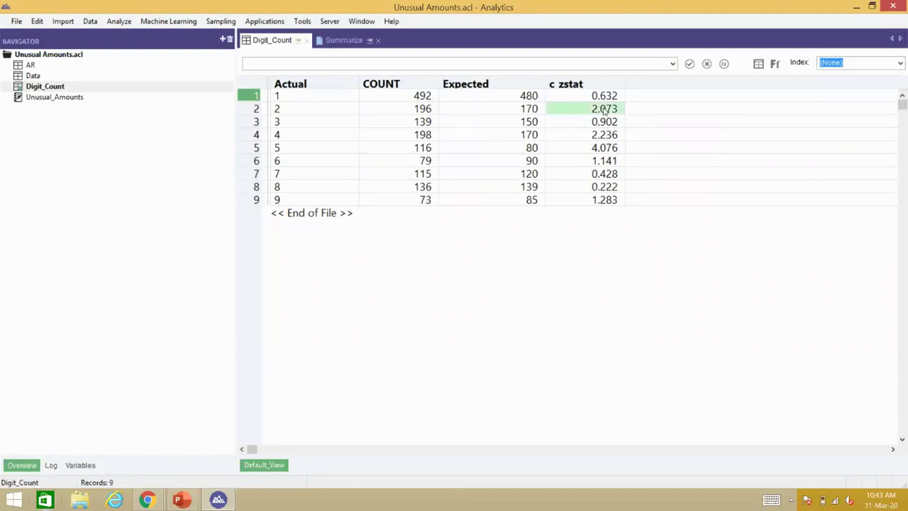
left_click(607, 135)
left_click(607, 150)
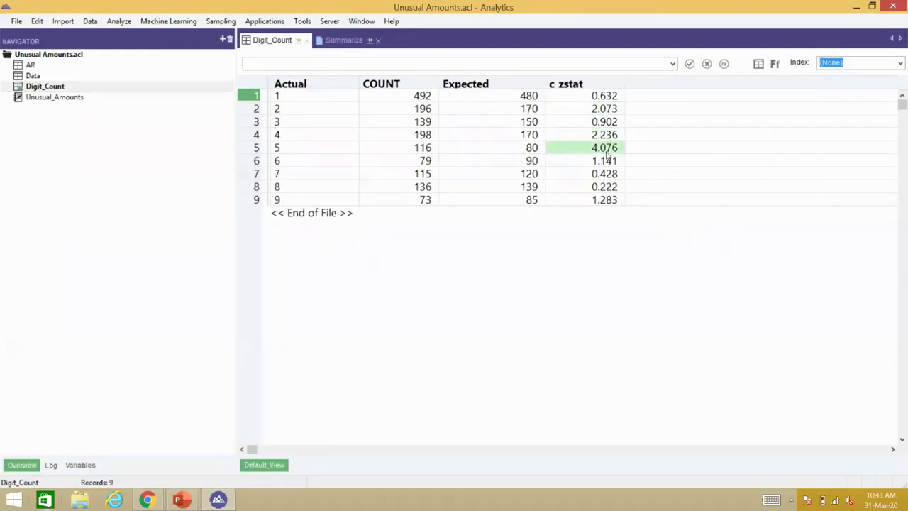
left_click(602, 108)
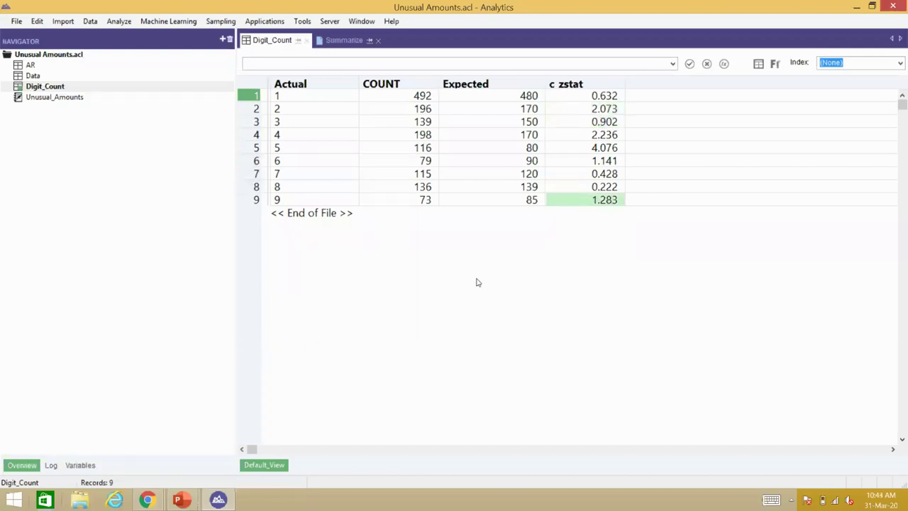
mouse_move(189, 502)
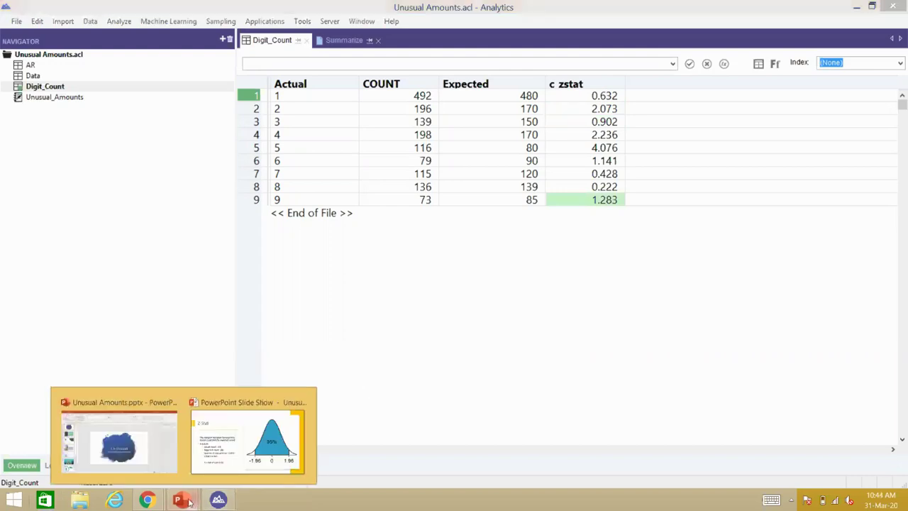
left_click(218, 460)
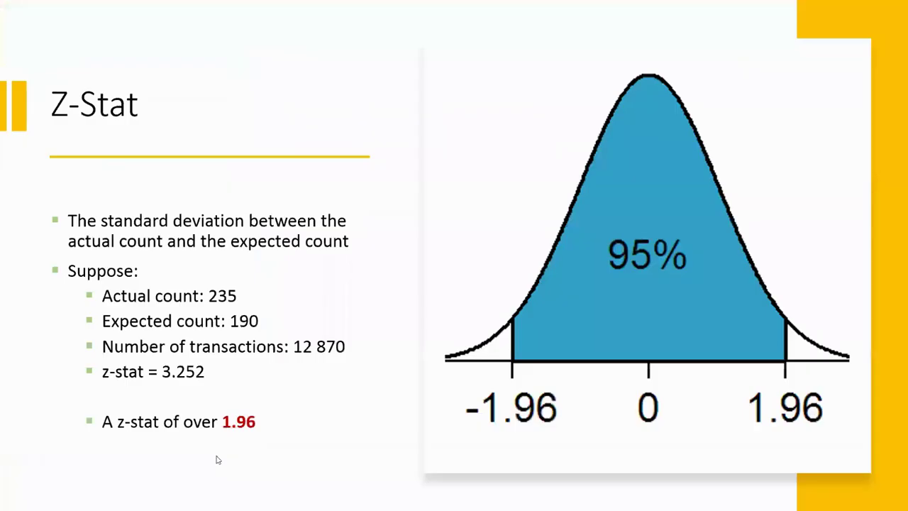
left_click(311, 371)
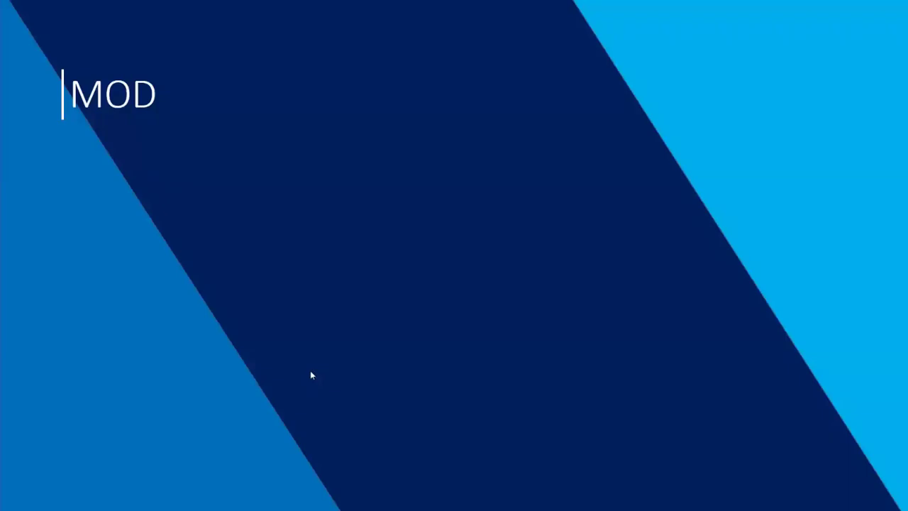
left_click(310, 371)
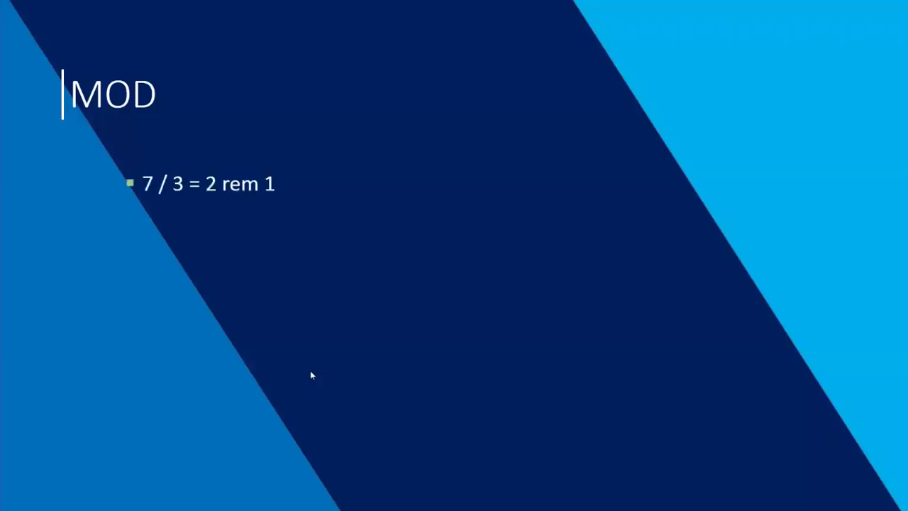
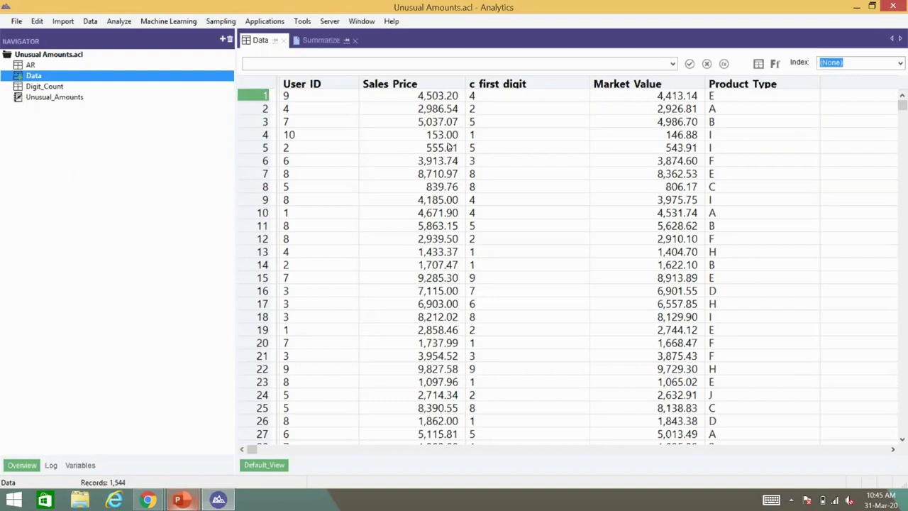
Step: Filter the Data table to sales prices divisible by ten, using the view filter MOD( Sales_Price, 10) = 0
left_click(724, 63)
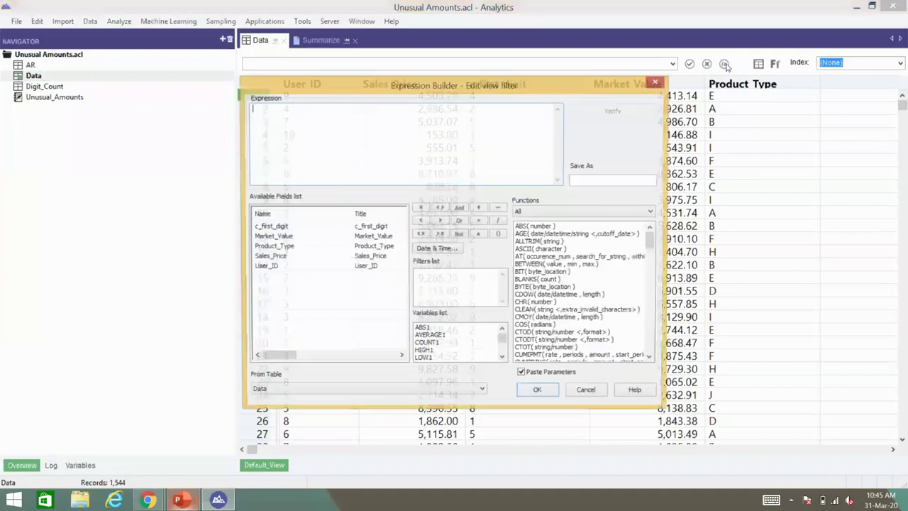
scroll(537, 279, "down", 10)
key("Down")
key("Down")
key("Return")
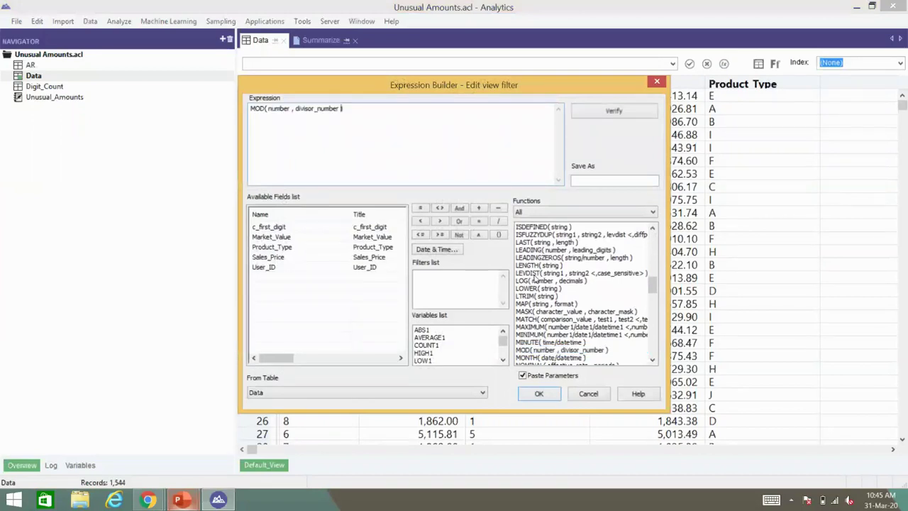
double_click(280, 109)
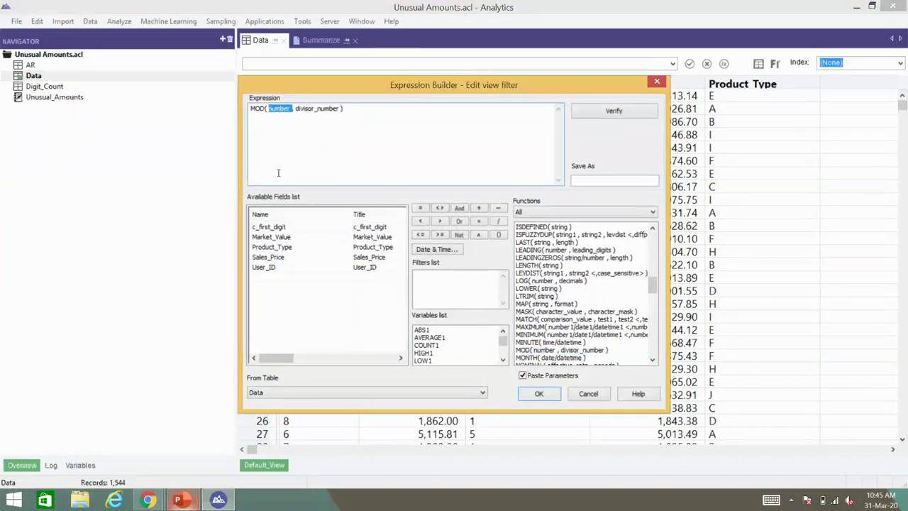
double_click(277, 258)
double_click(320, 110)
type("10) = 0")
key("Return")
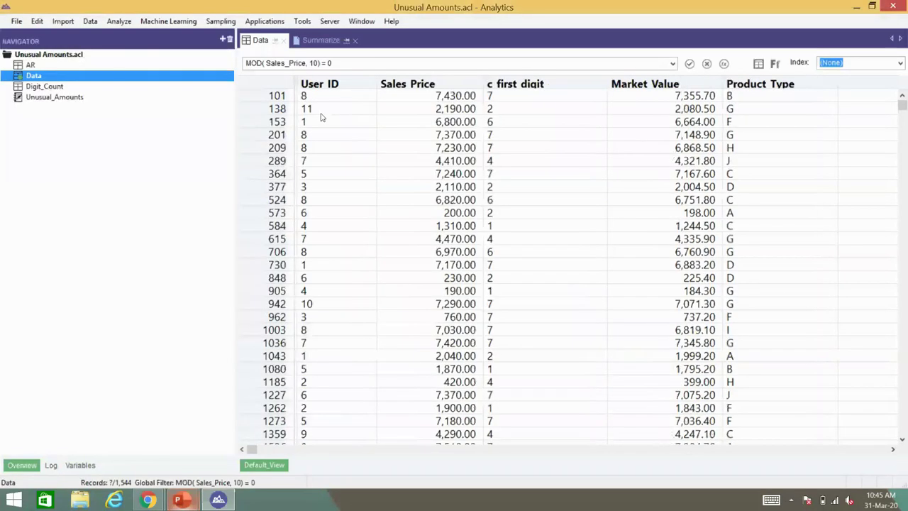
Step: Inspect the Sales Price amounts of the filtered records, then remove the filter from the Data table
left_click(457, 122)
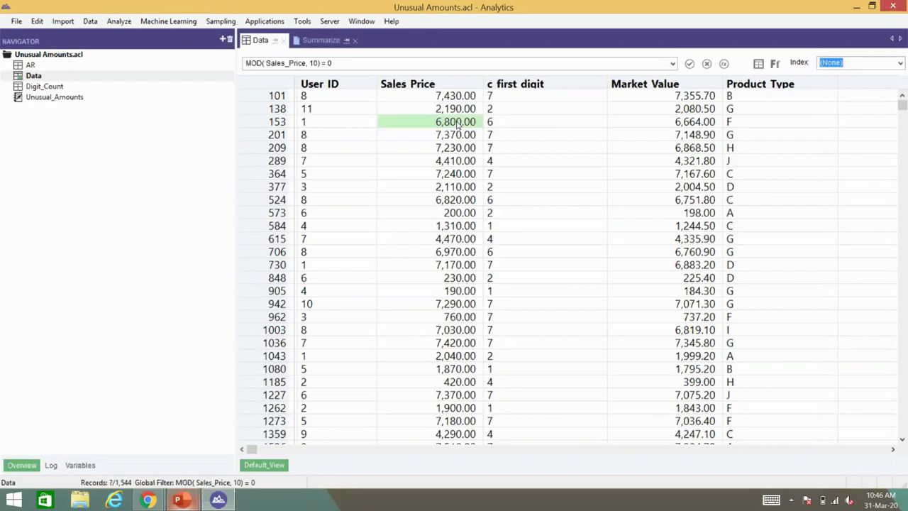
left_click(466, 160)
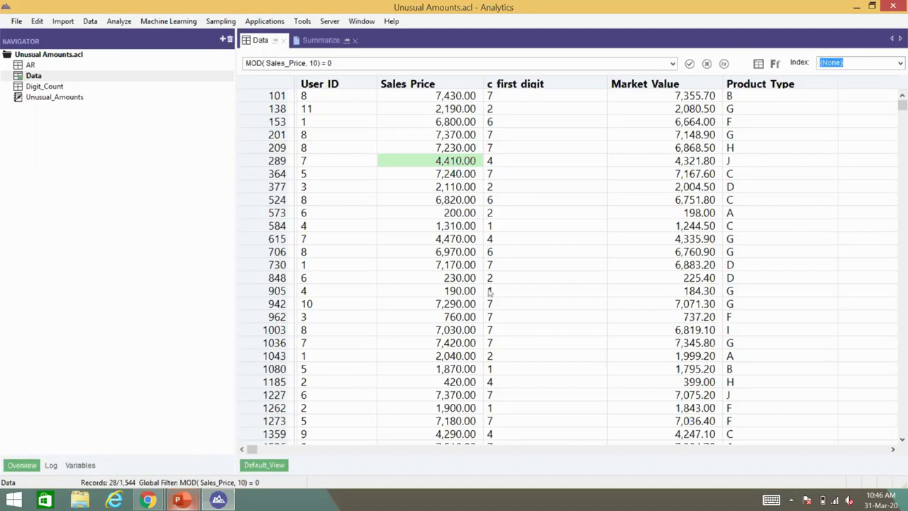
left_click(468, 123)
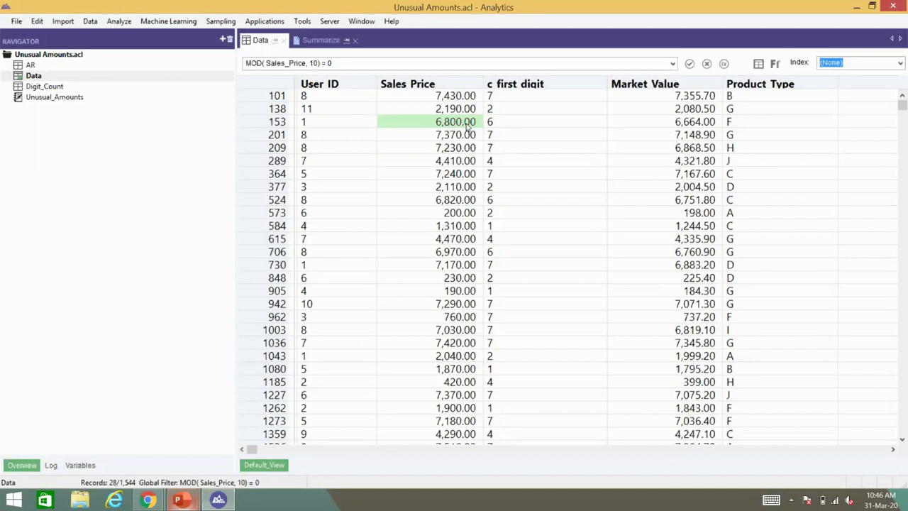
left_click(461, 99)
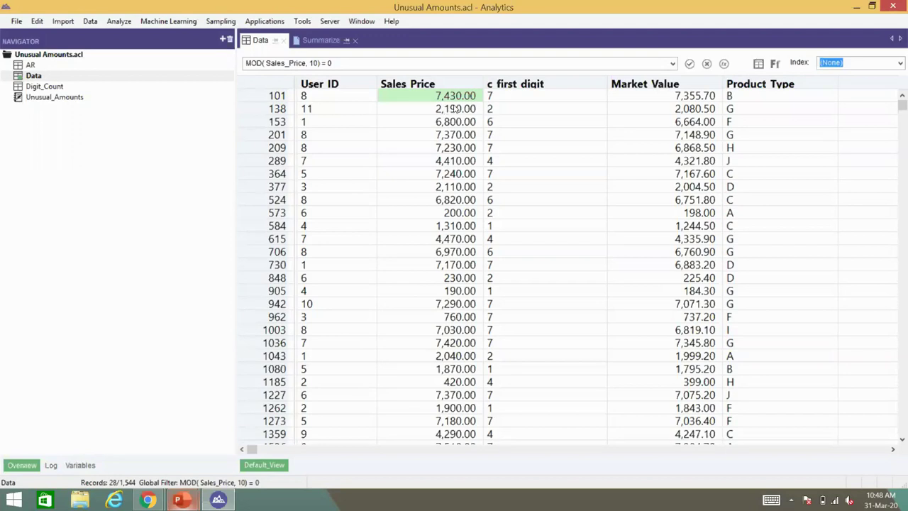
left_click(707, 63)
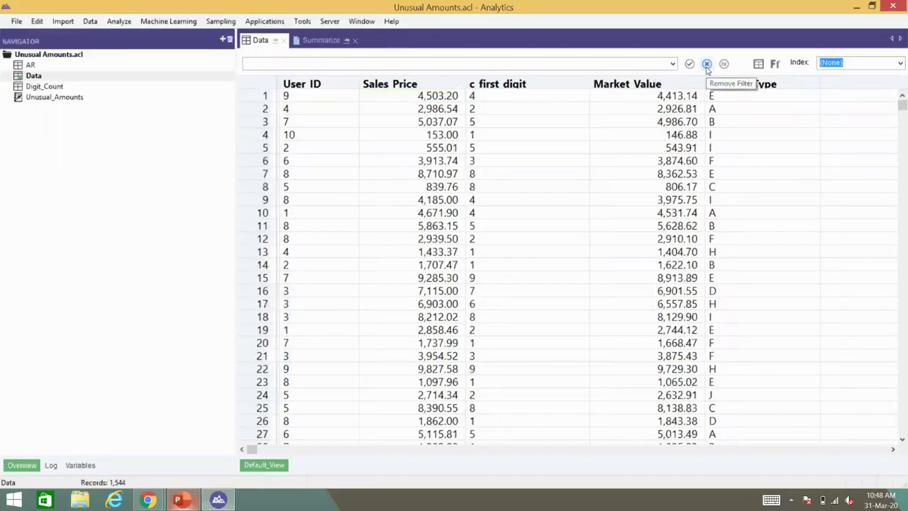
Step: Start a new expression field named c_int in the Data table layout
left_click(513, 96)
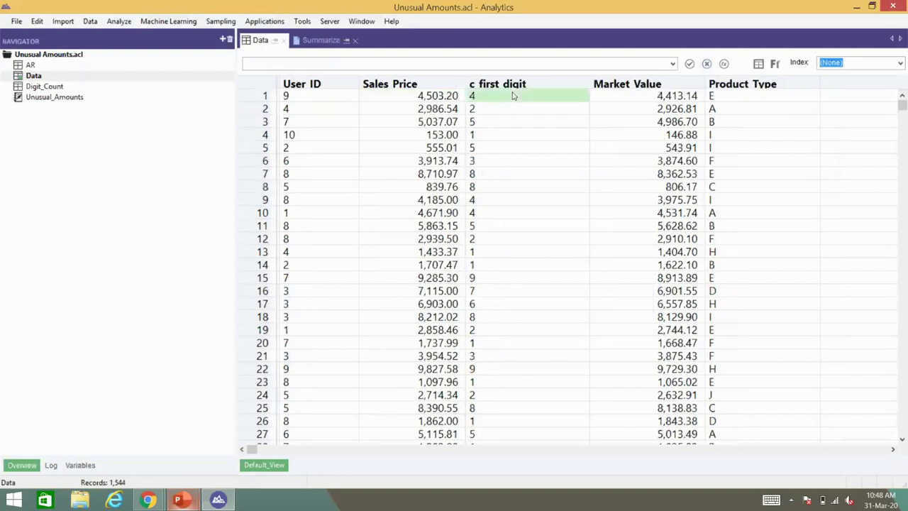
double_click(514, 96)
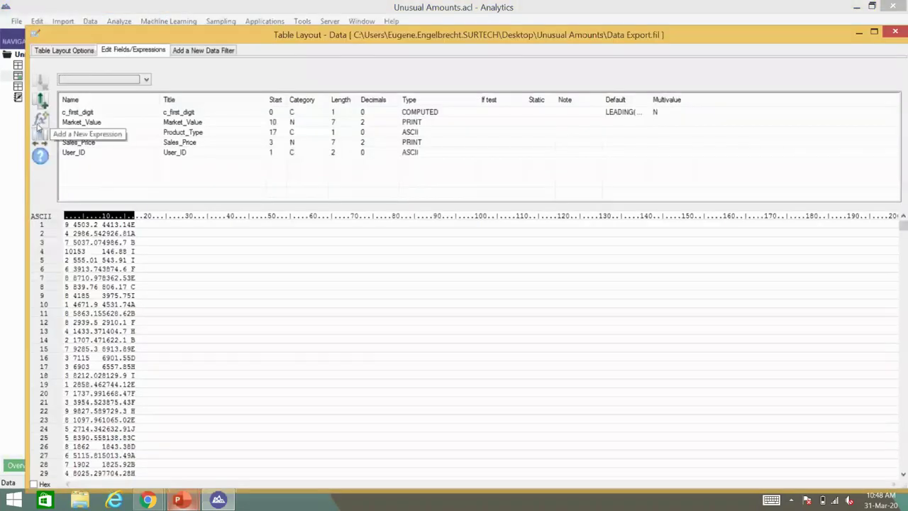
left_click(38, 128)
type("c_int")
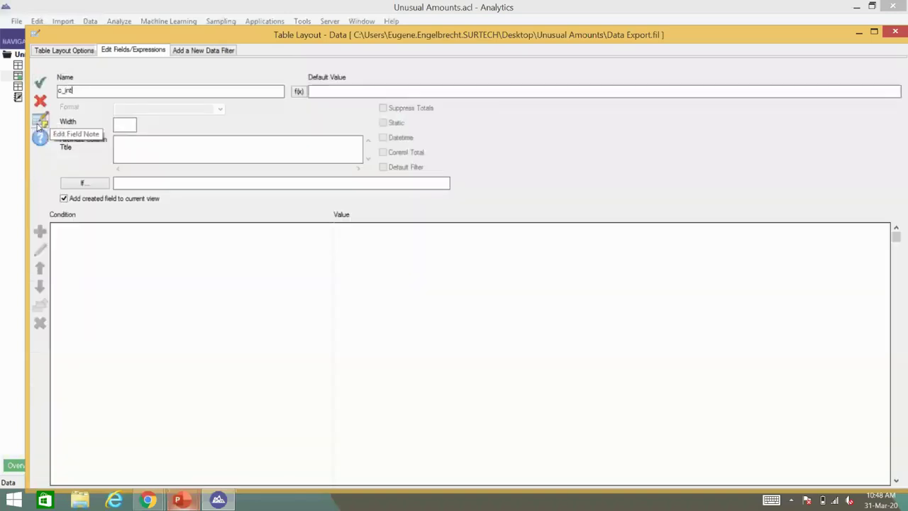
Step: Set the default value of c_int to INT( Sales_Price), then save the field and return to the table view
left_click(299, 91)
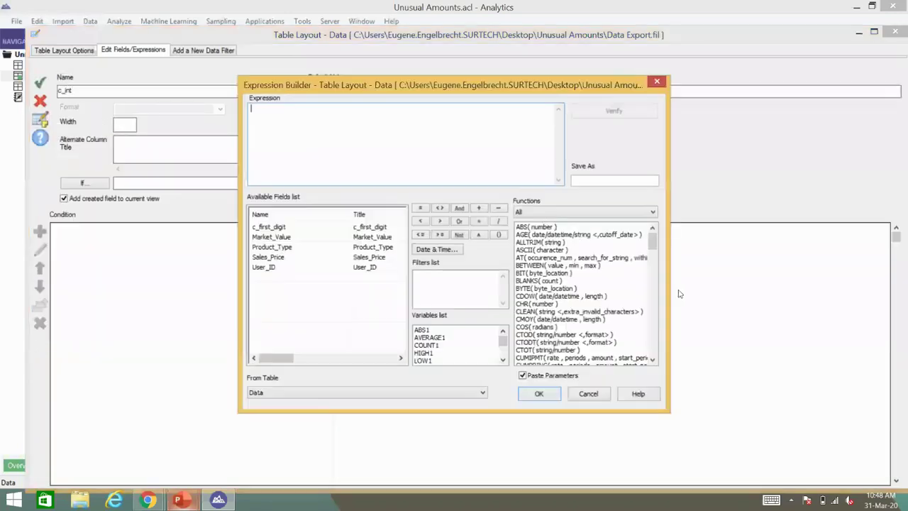
scroll(596, 298, "down", 6)
left_click(596, 297)
key("i")
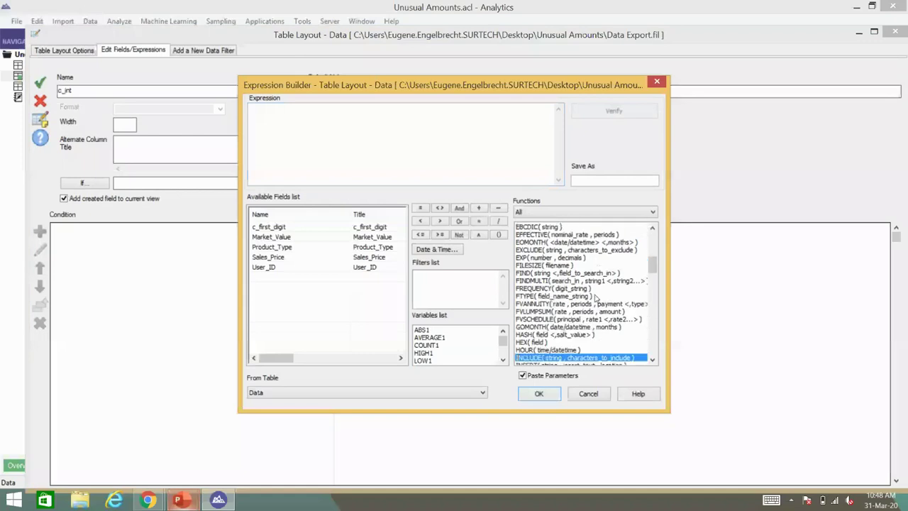
key("i")
key("i")
key("Return")
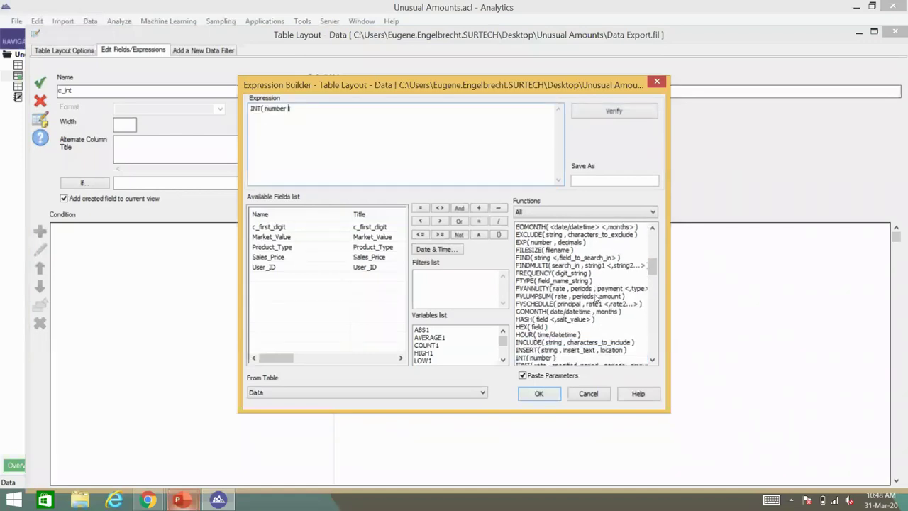
double_click(276, 109)
double_click(269, 257)
key("Return")
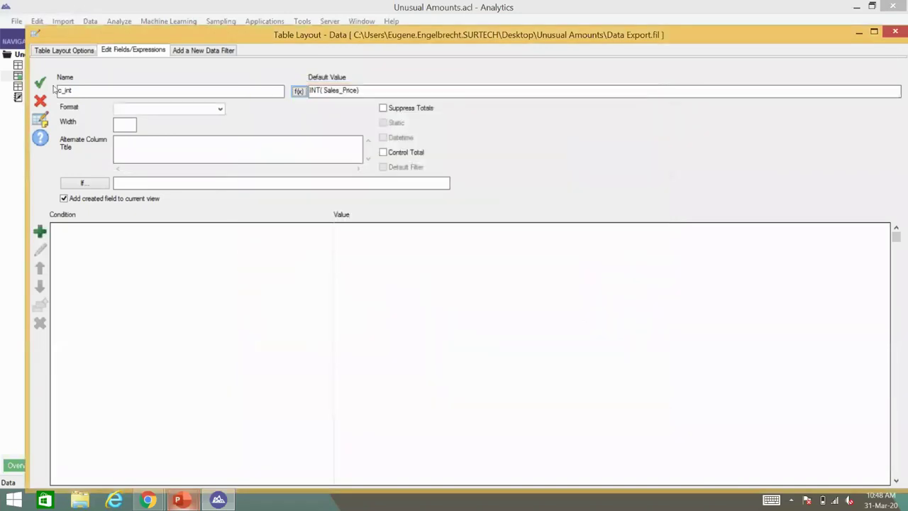
left_click(41, 84)
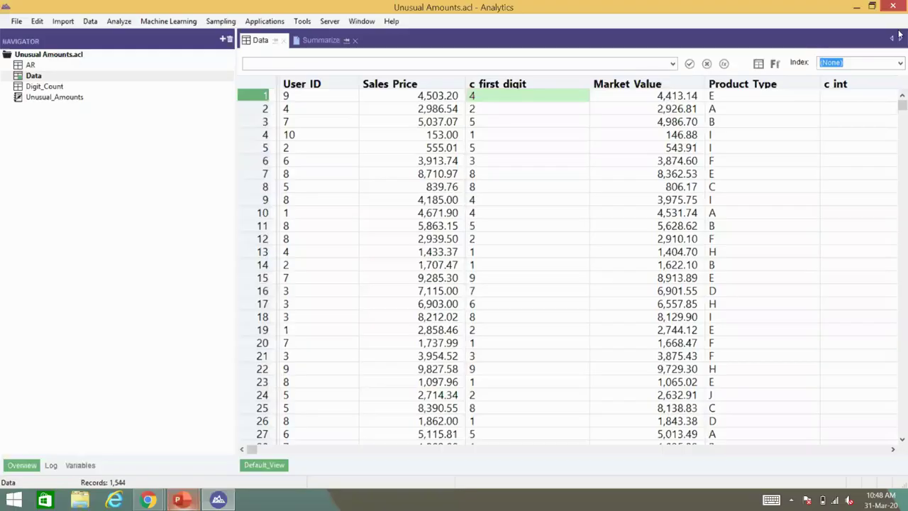
Step: Move the c_int column between Sales Price and c_first_digit and compare the first record's price with its integer value
left_click(848, 84)
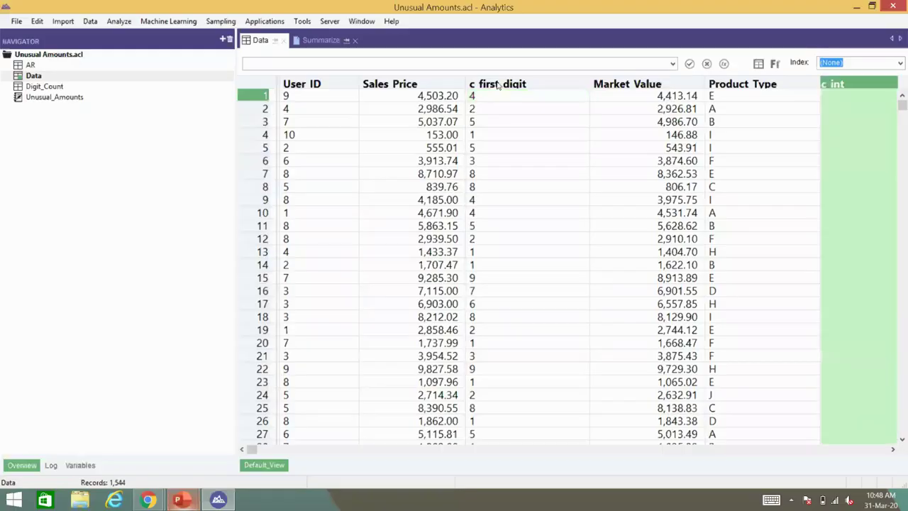
left_click_drag(499, 85, 497, 86)
left_click(513, 102)
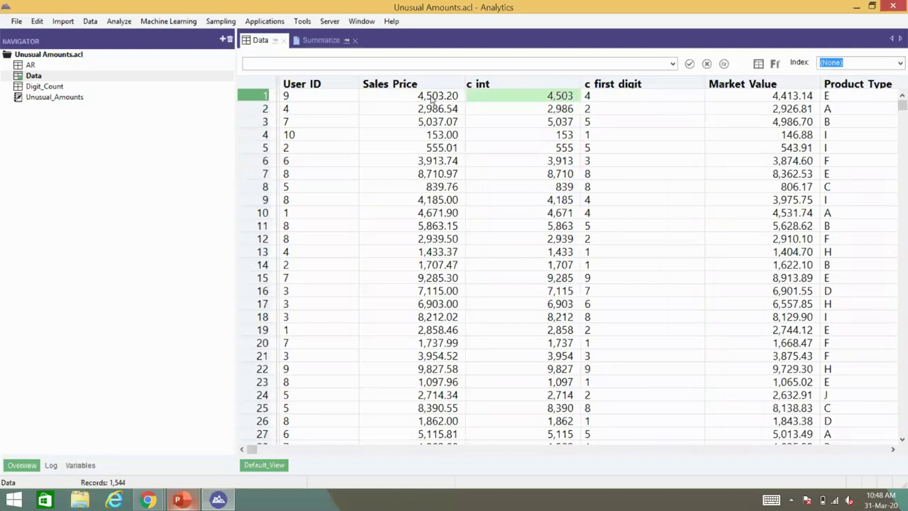
left_click(432, 102)
left_click(506, 100)
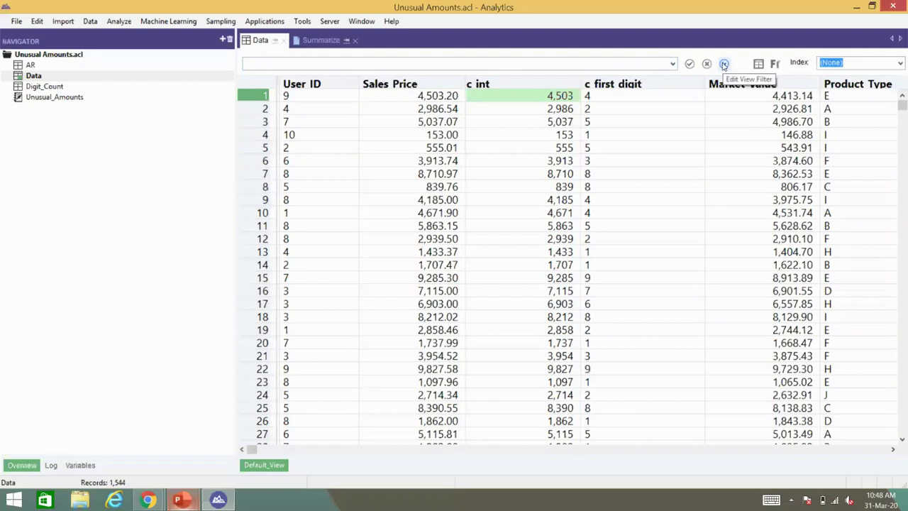
Step: Reuse the previous MOD filter on the Data table and replace Sales_Price with c_int, giving MOD( c_int, 10) = 0
left_click(673, 64)
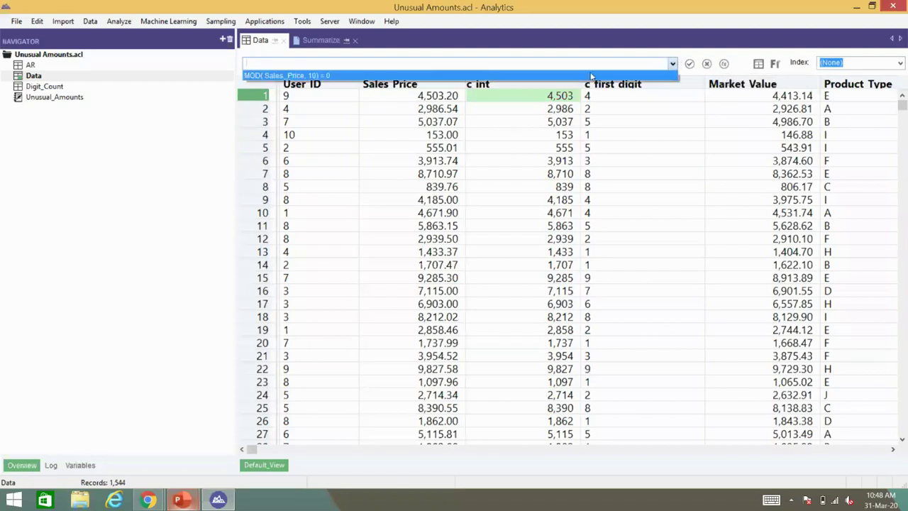
left_click(591, 76)
double_click(304, 63)
left_click(306, 63)
key("BackSpace")
key("BackSpace")
key("BackSpace")
key("BackSpace")
key("BackSpace")
key("BackSpace")
key("BackSpace")
key("BackSpace")
key("BackSpace")
key("BackSpace")
key("BackSpace")
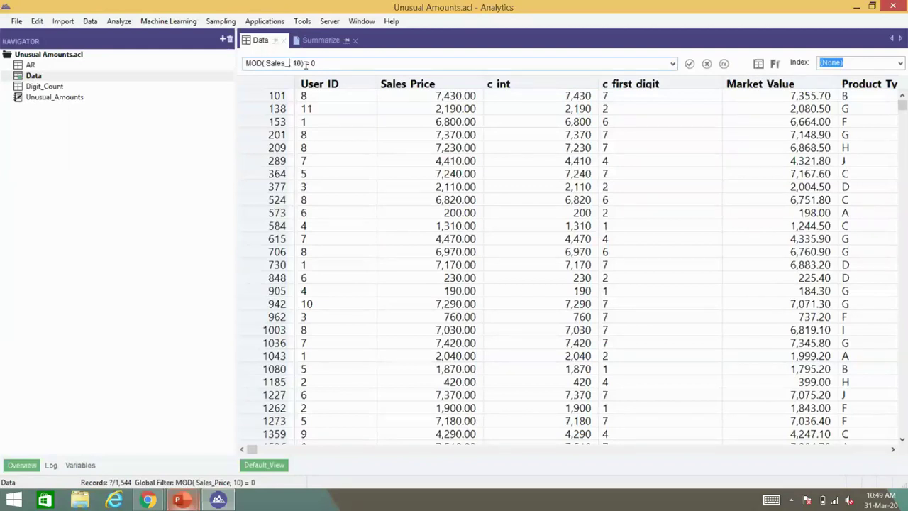
key("F2")
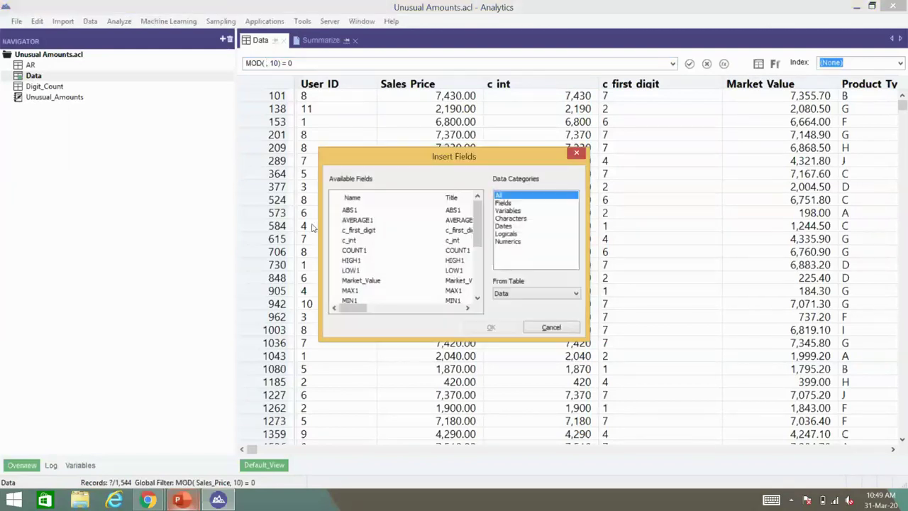
left_click(344, 241)
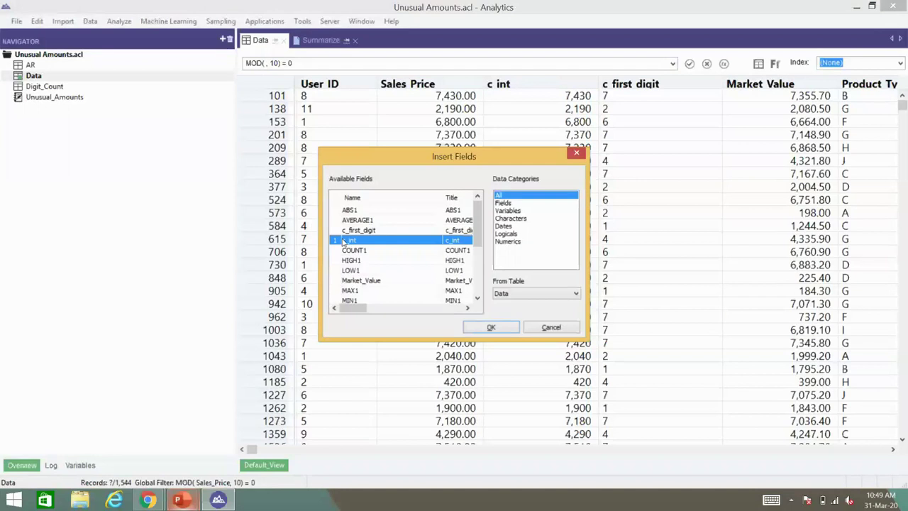
double_click(343, 242)
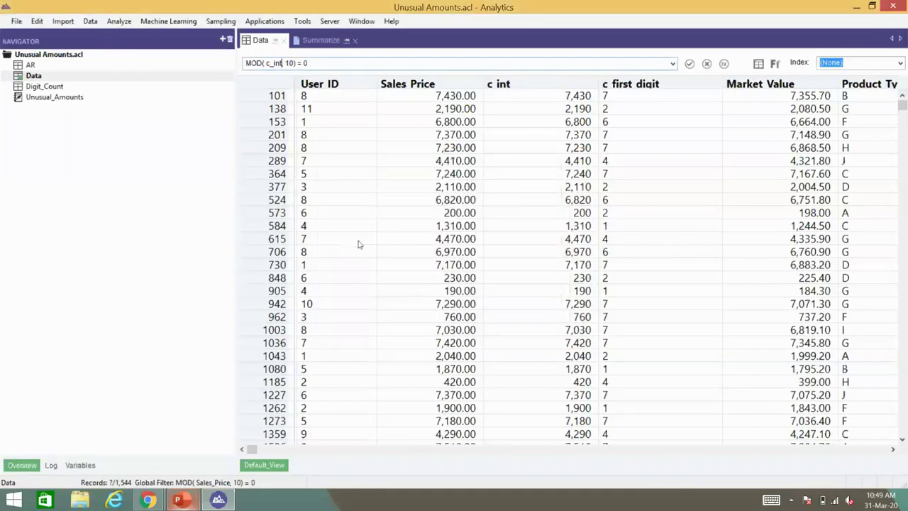
Step: Compare the Sales Price and c_int values across the filtered records of the Data table
left_click(539, 254)
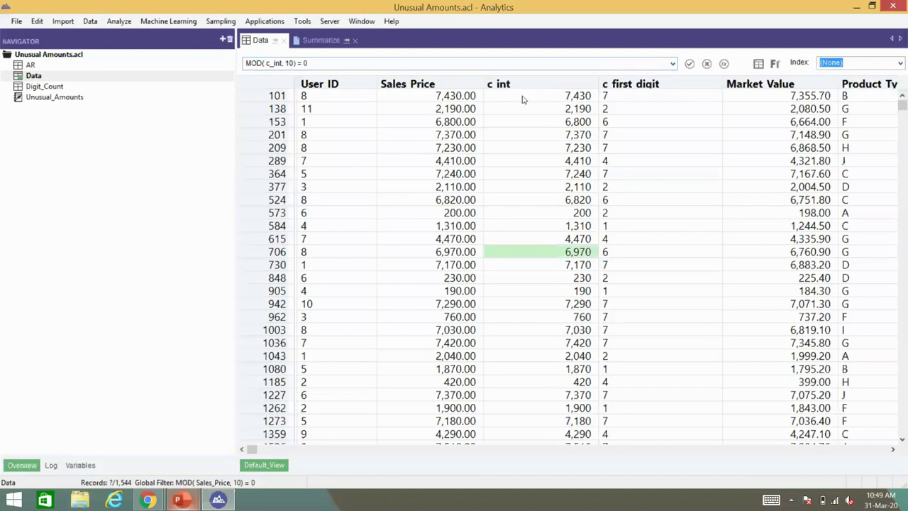
left_click(463, 99)
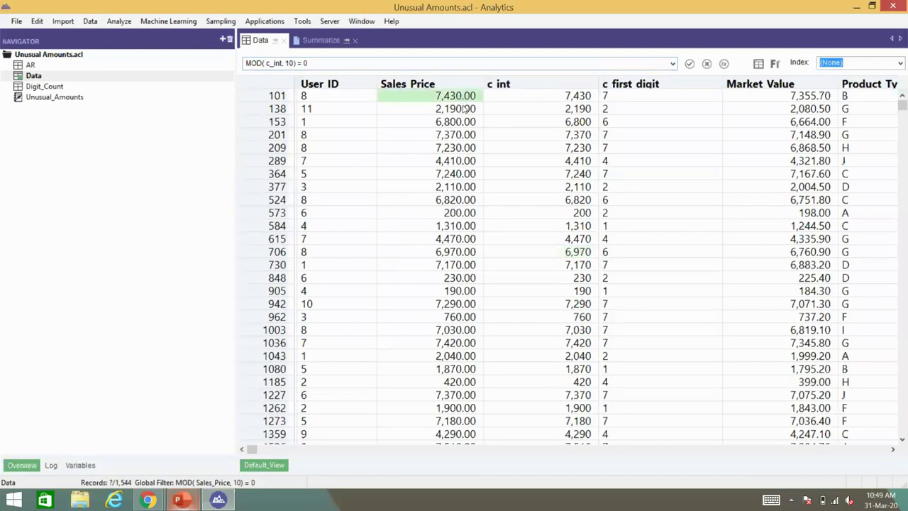
key("ctrl+3")
key("Return")
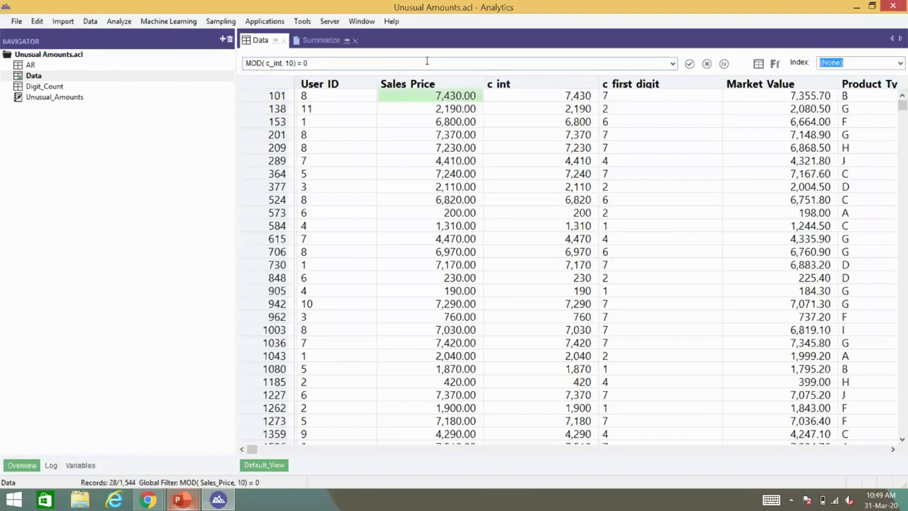
left_click(603, 108)
left_click(571, 94)
left_click(576, 107)
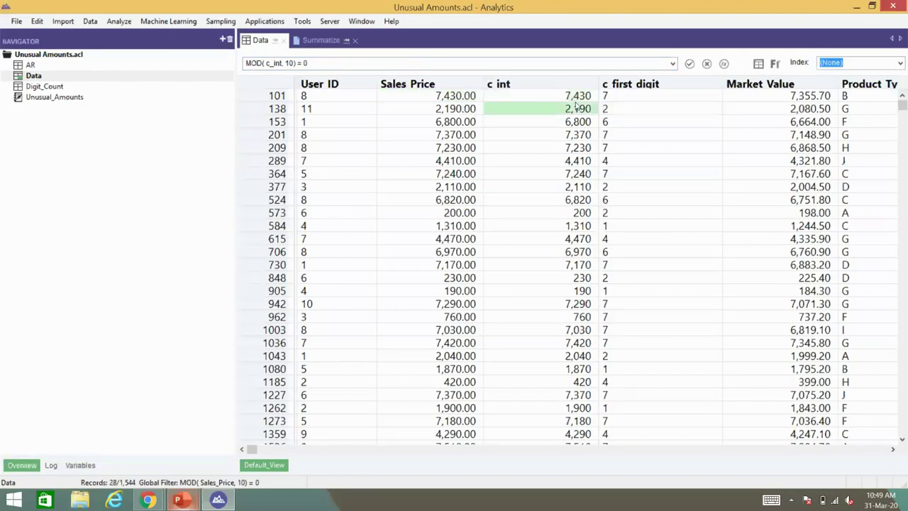
left_click(548, 254)
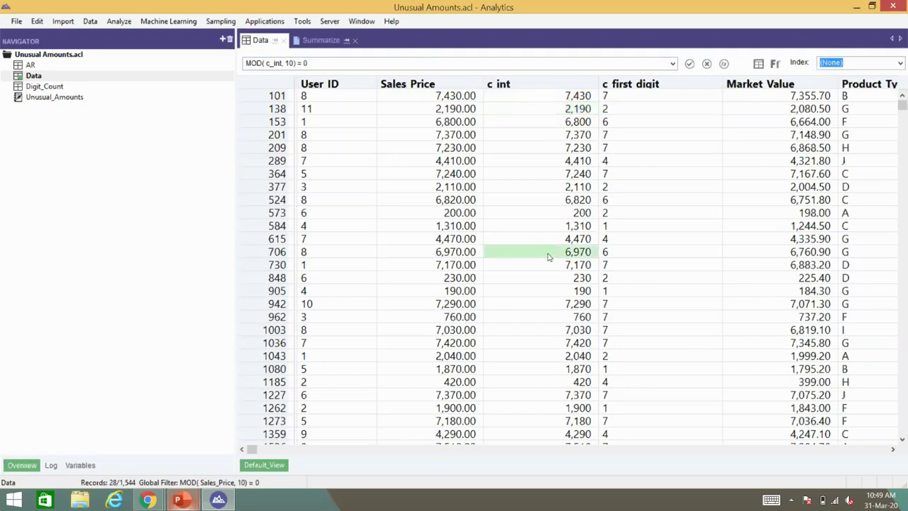
scroll(547, 257, "down", 1)
scroll(548, 257, "down", 1)
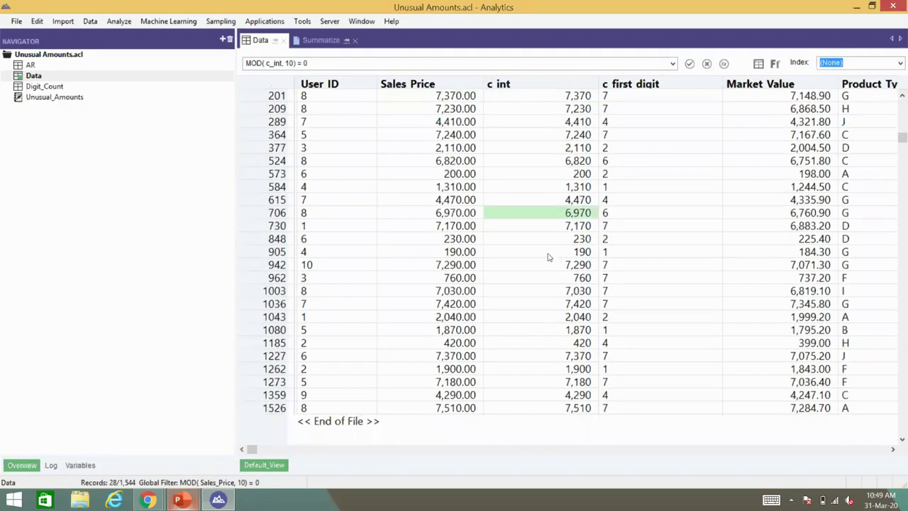
scroll(548, 257, "up", 1)
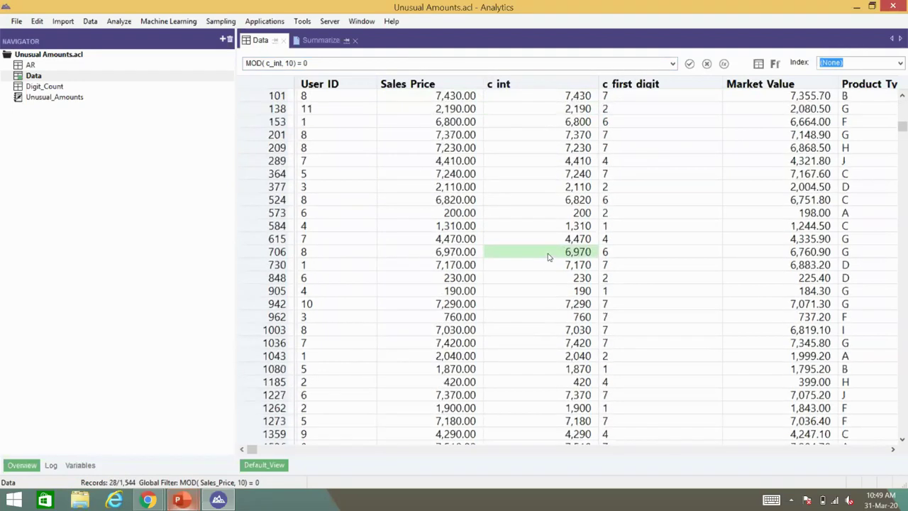
left_click(476, 188)
left_click(565, 189)
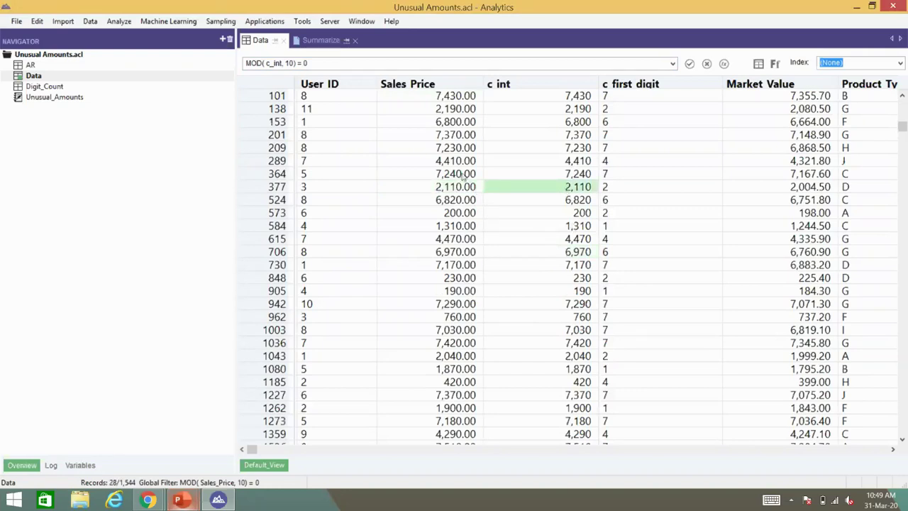
left_click(463, 174)
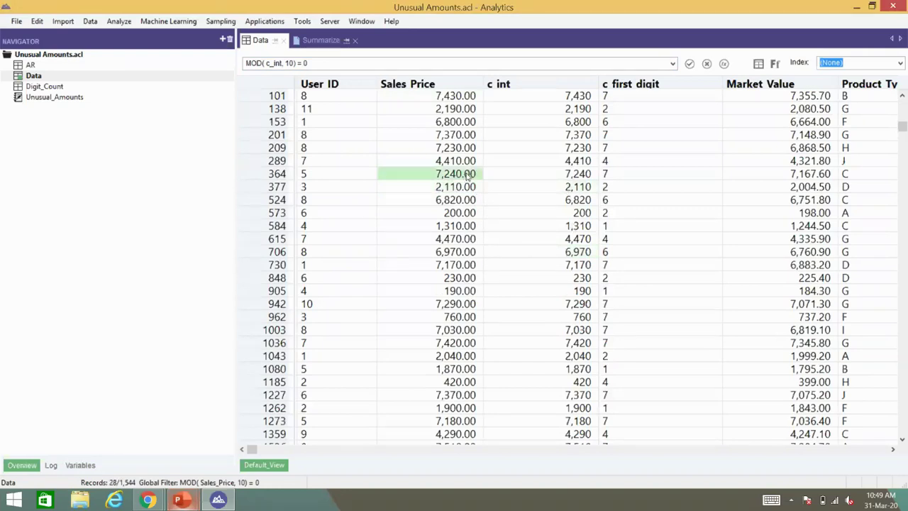
left_click(565, 162)
left_click(564, 123)
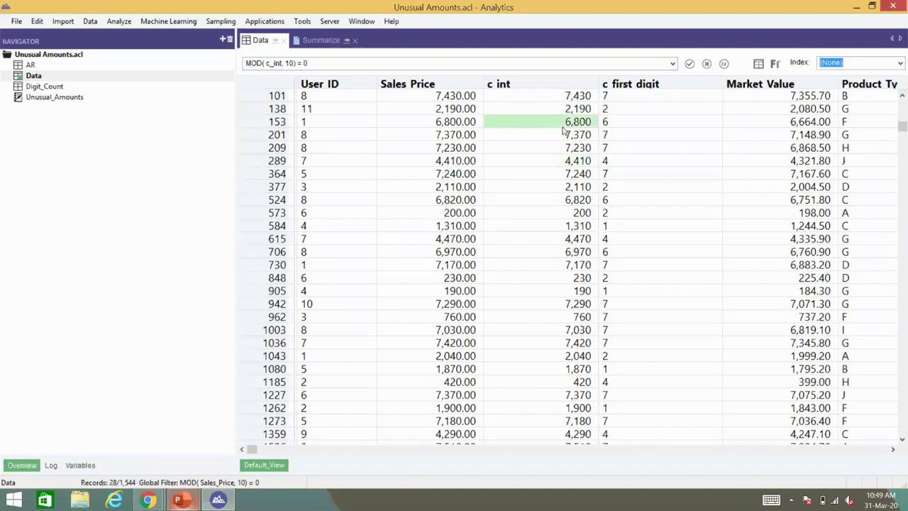
Step: Check individual c_int and Sales Price amounts in the filtered records for divisibility by 10
left_click(577, 100)
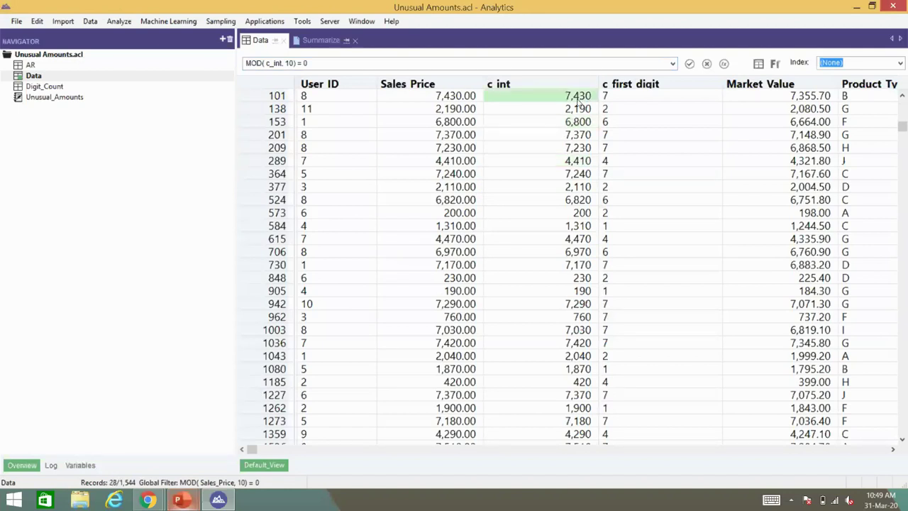
left_click(414, 174)
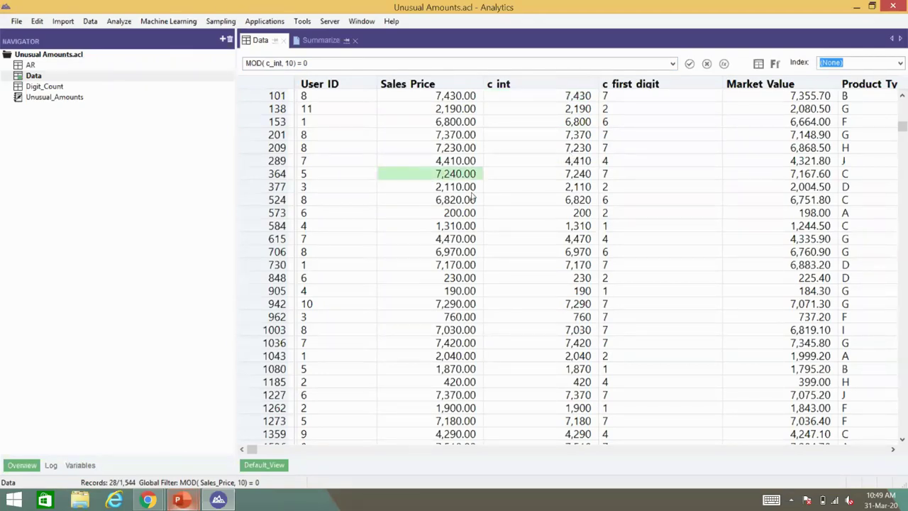
left_click(473, 199)
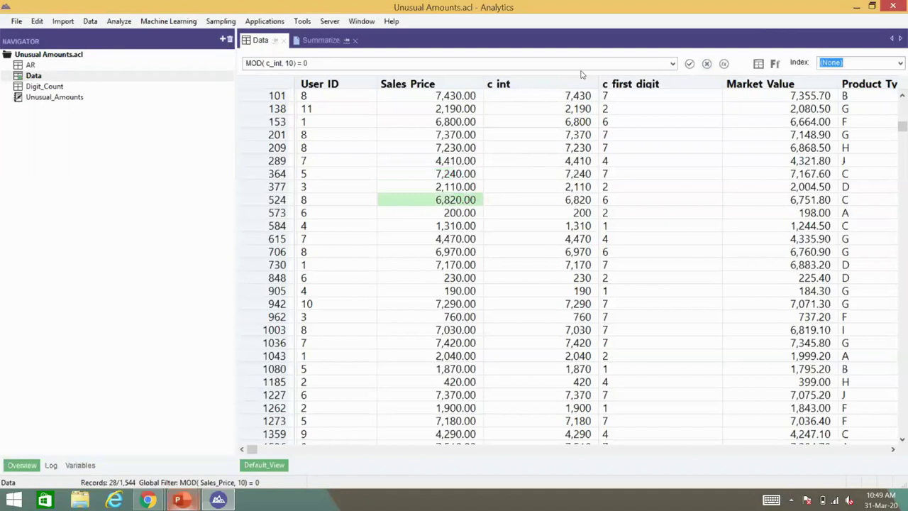
left_click(556, 96)
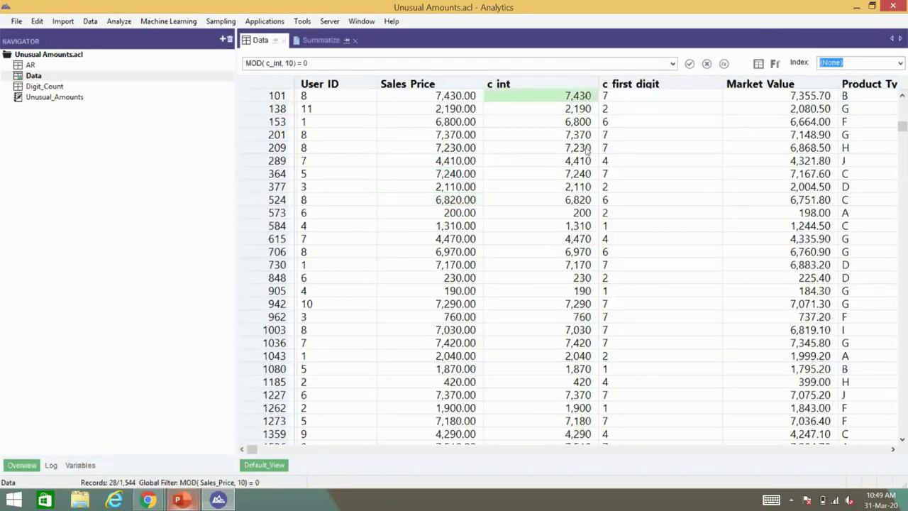
Step: Clear the MOD filter from the Data table and filter it with INT(Sales_Price) = Sales_Price
left_click(708, 64)
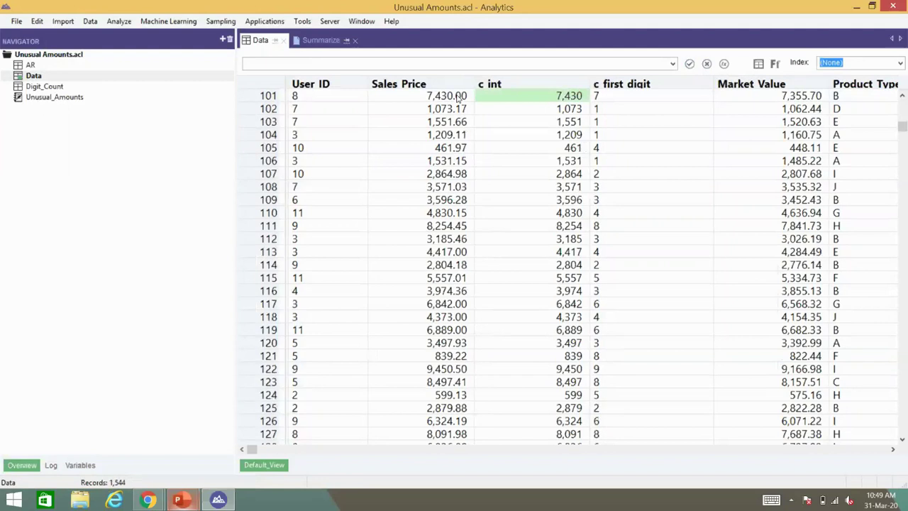
left_click(459, 97)
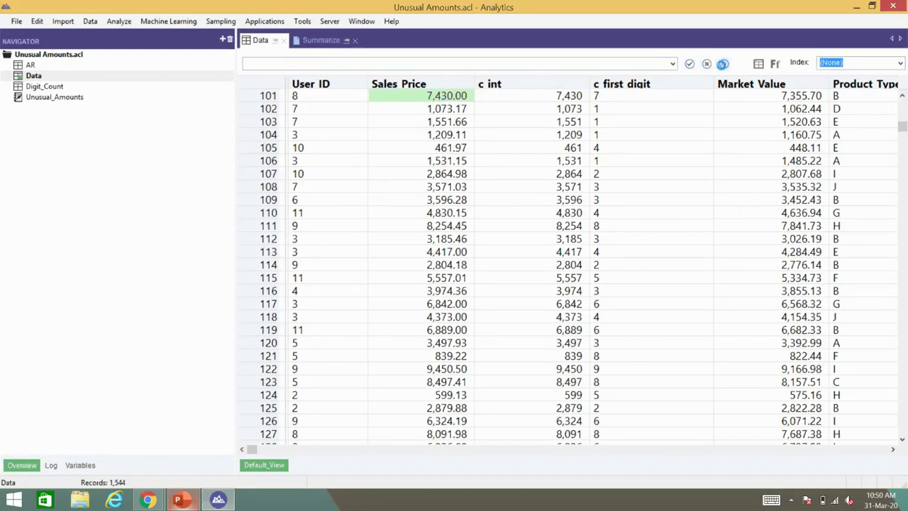
left_click(722, 63)
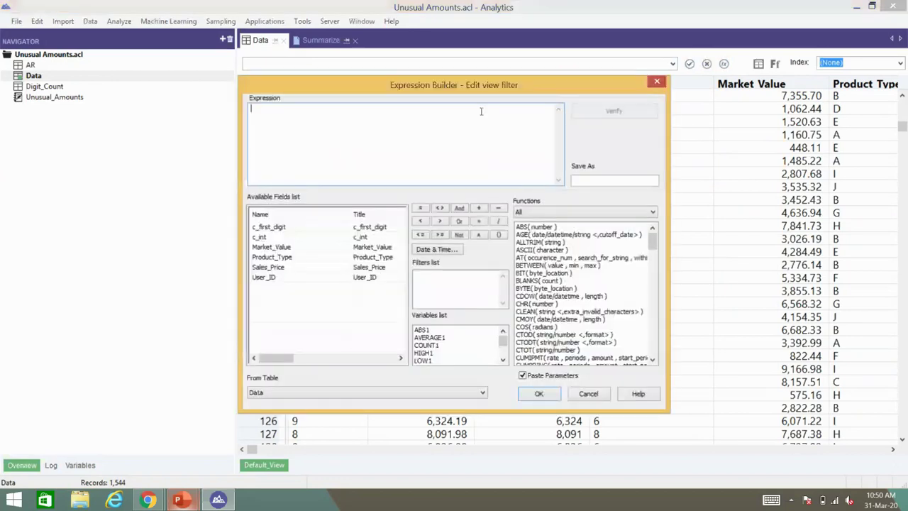
type("INT(")
left_click(307, 269)
double_click(307, 268)
type(")")
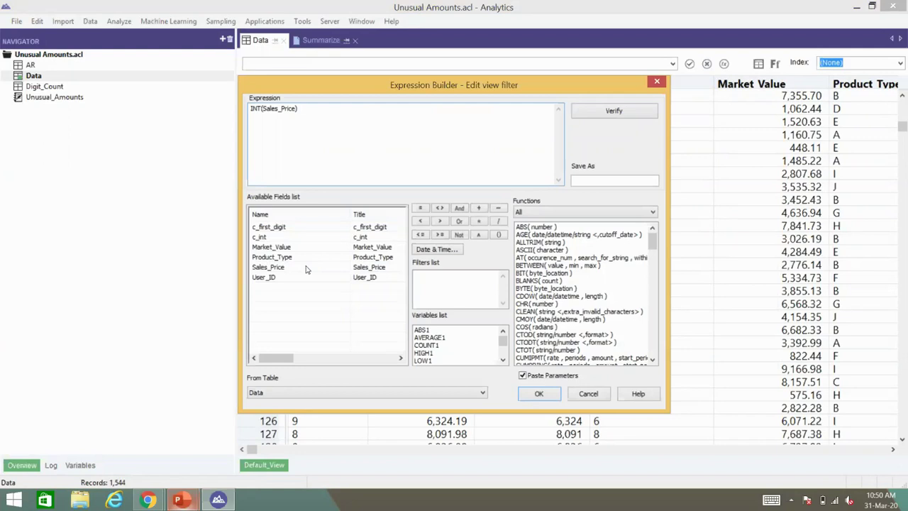
double_click(282, 272)
key("Return")
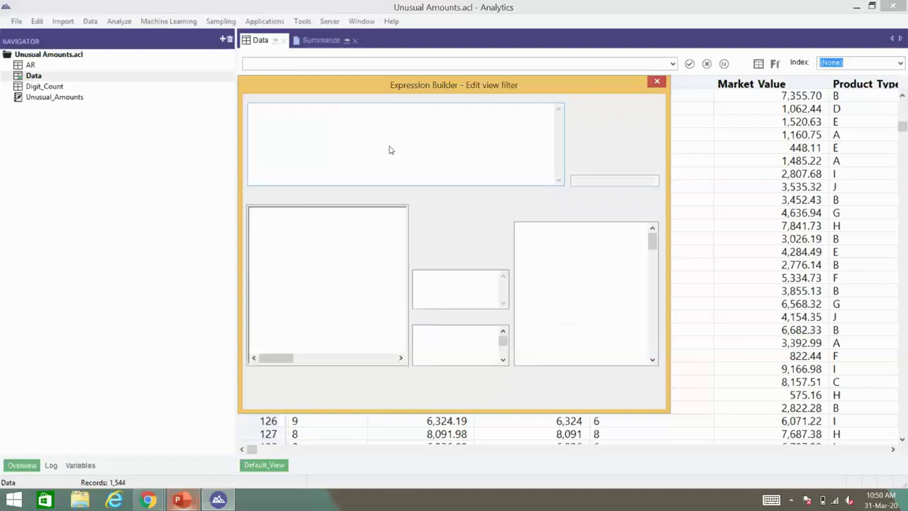
Step: Compare Sales Price with c_int in the filtered whole-number records and clear the filter from the Data table
left_click(490, 187)
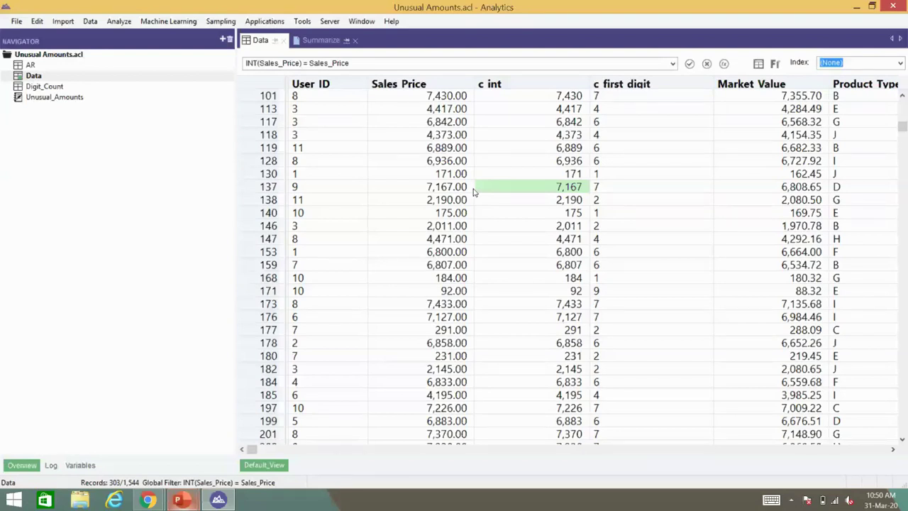
left_click(477, 136)
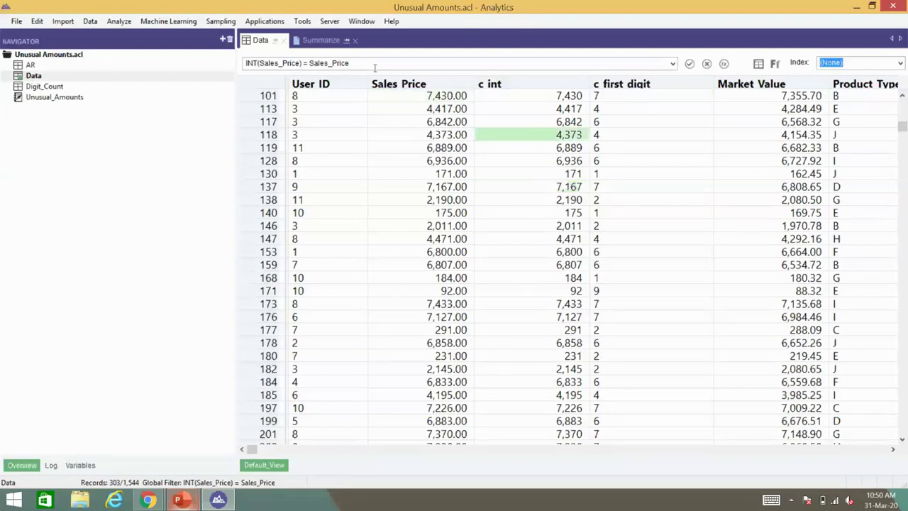
left_click(707, 65)
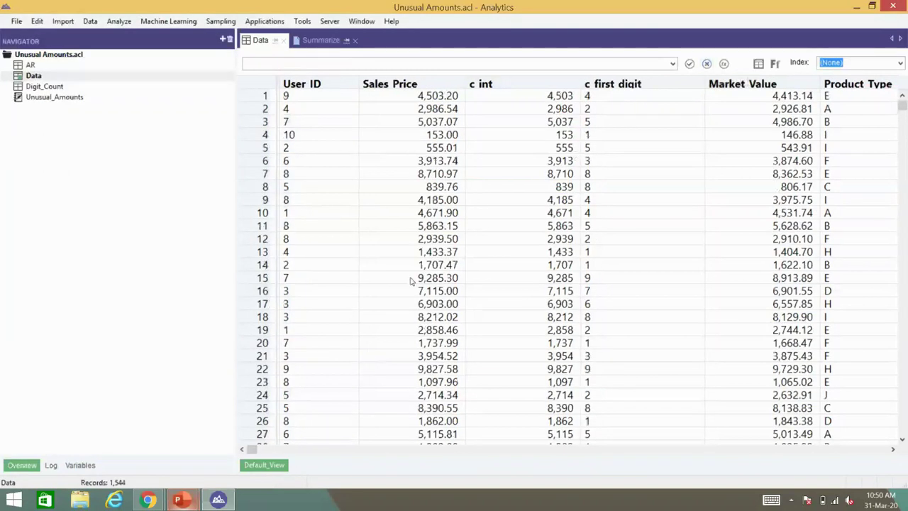
Step: Switch to the PowerPoint slide show to view the MOD slide and return to Analytics
left_click(181, 499)
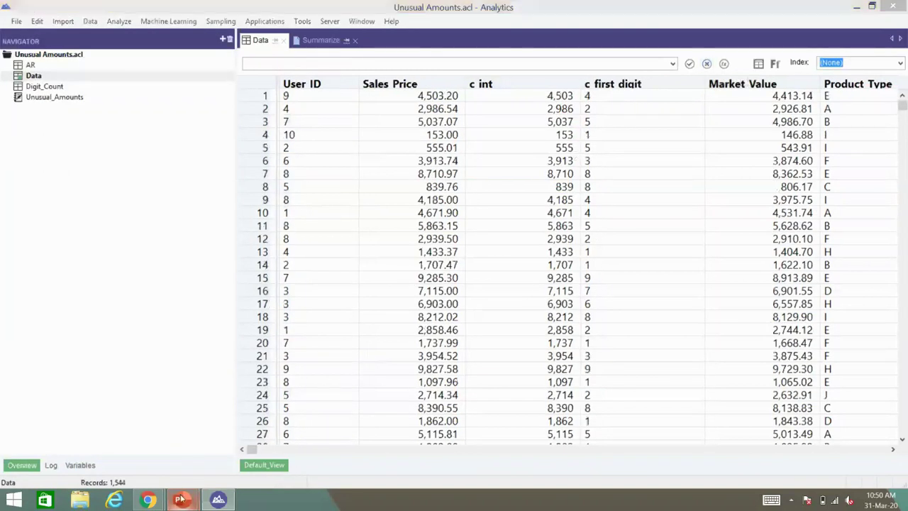
left_click(218, 461)
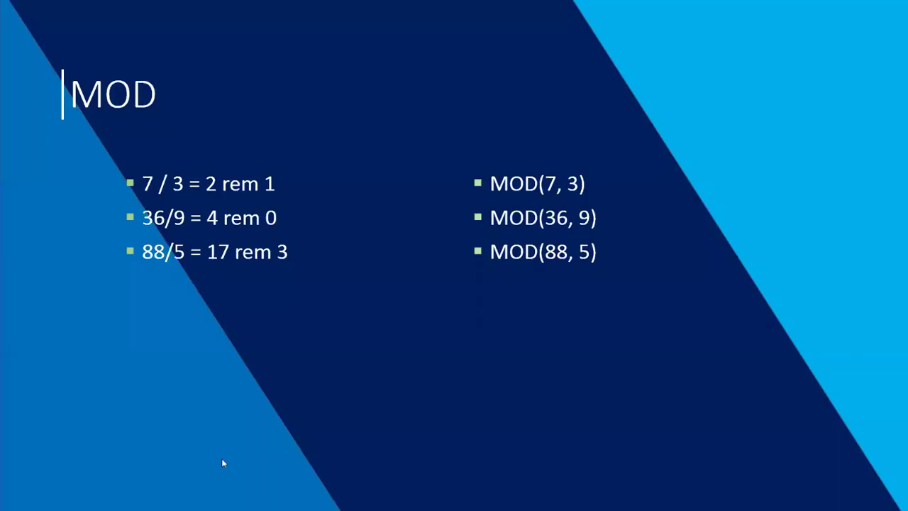
left_click(223, 460)
key("Left")
key("alt+Tab")
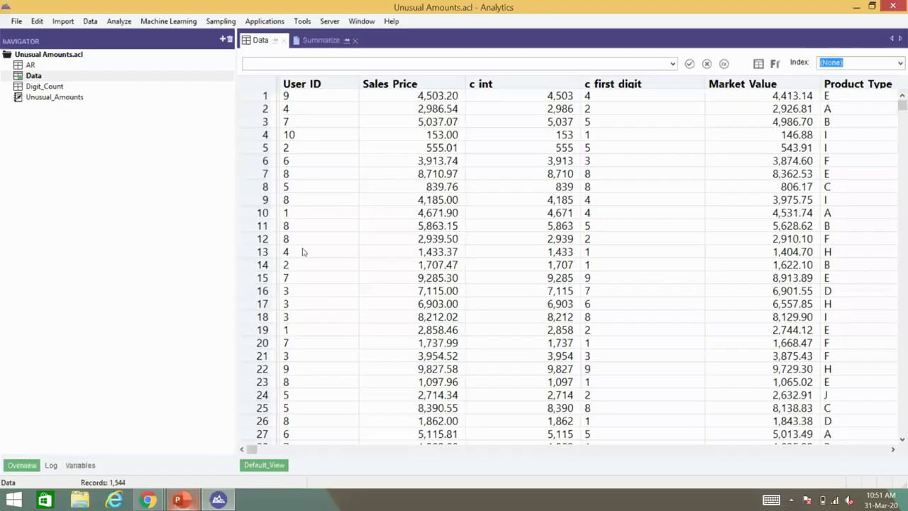
Step: Summarize the Data table on Sales_Price to an Analytics table file named Same Amount, saving the changes to Data
left_click(363, 101)
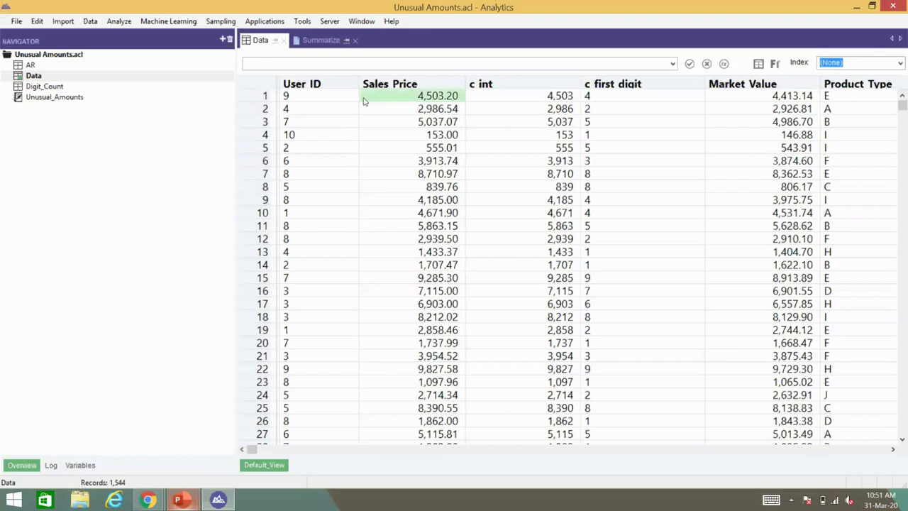
left_click(119, 21)
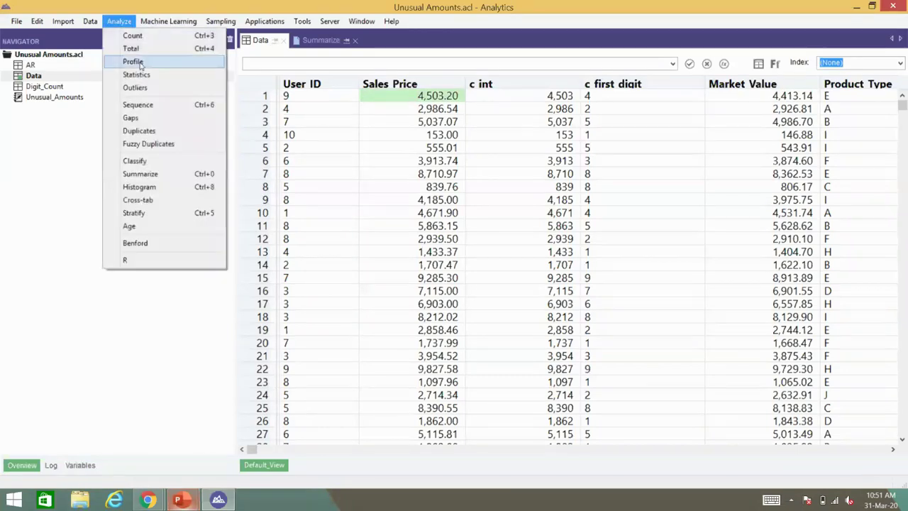
left_click(153, 174)
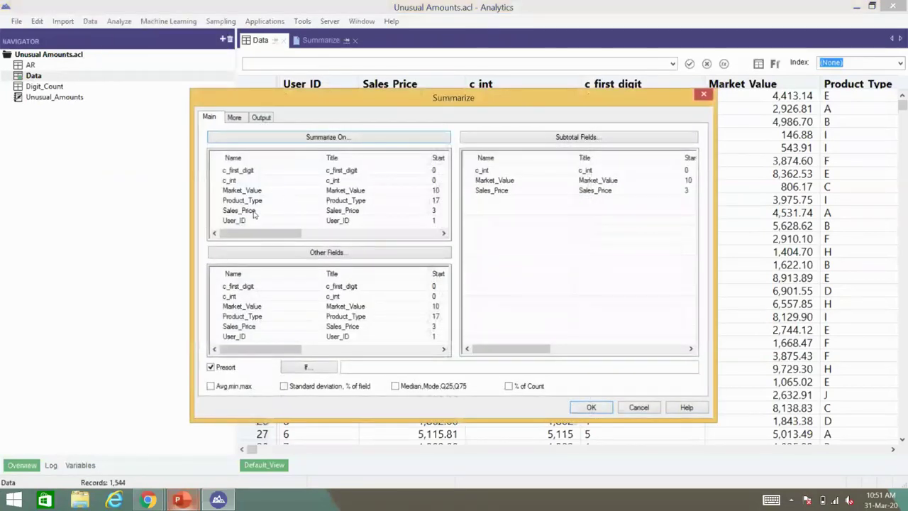
left_click(254, 212)
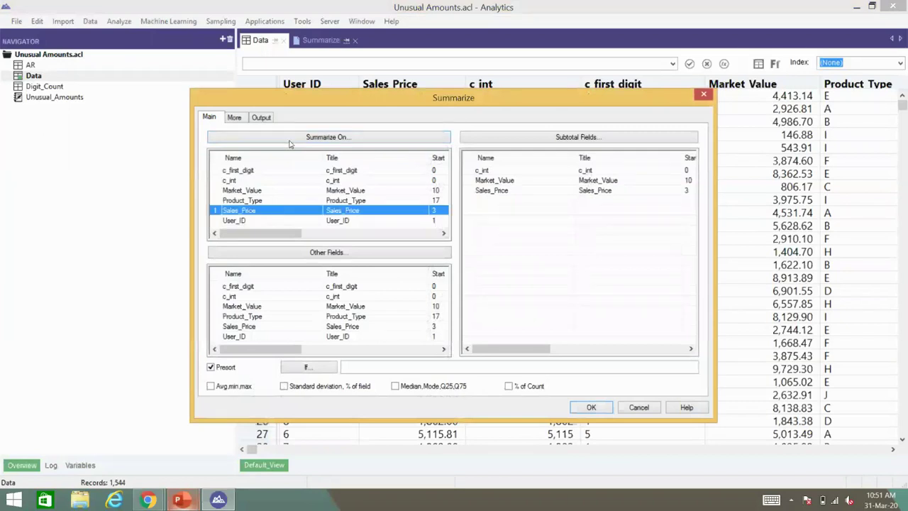
left_click(262, 118)
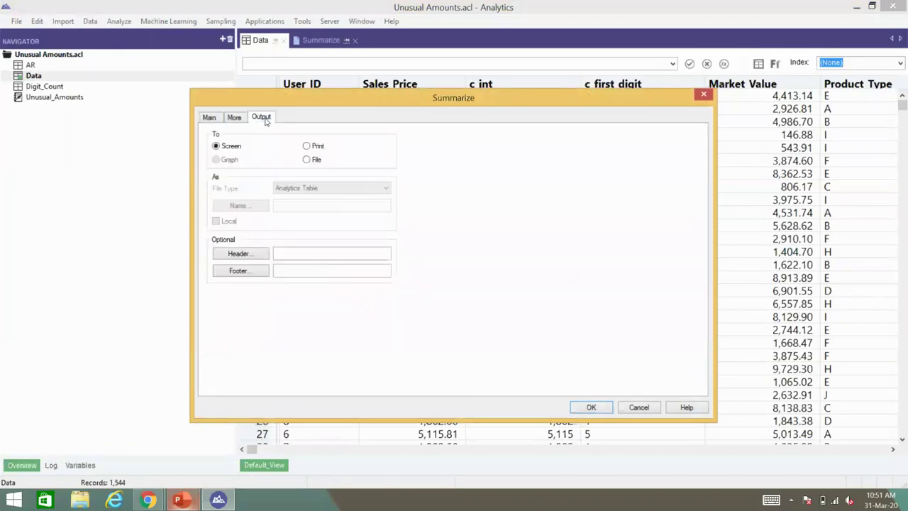
left_click(306, 159)
left_click(324, 208)
type("Same Amount")
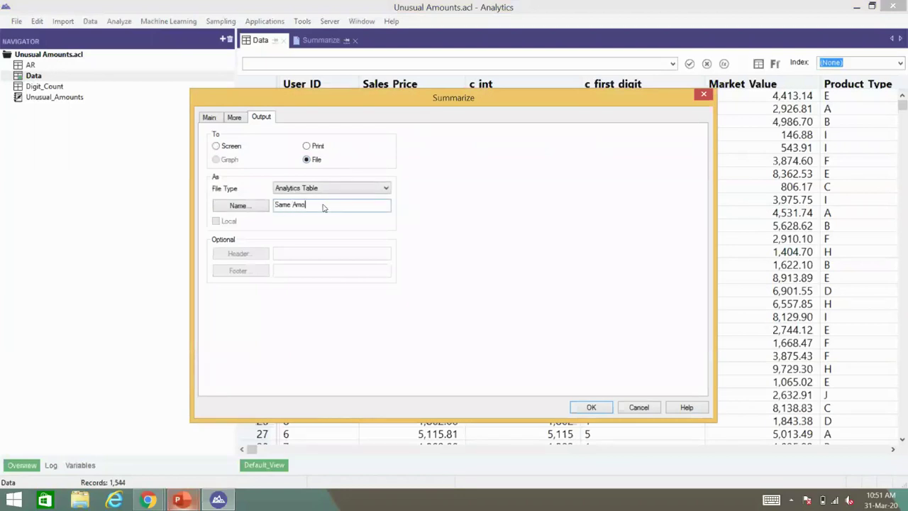
left_click(597, 409)
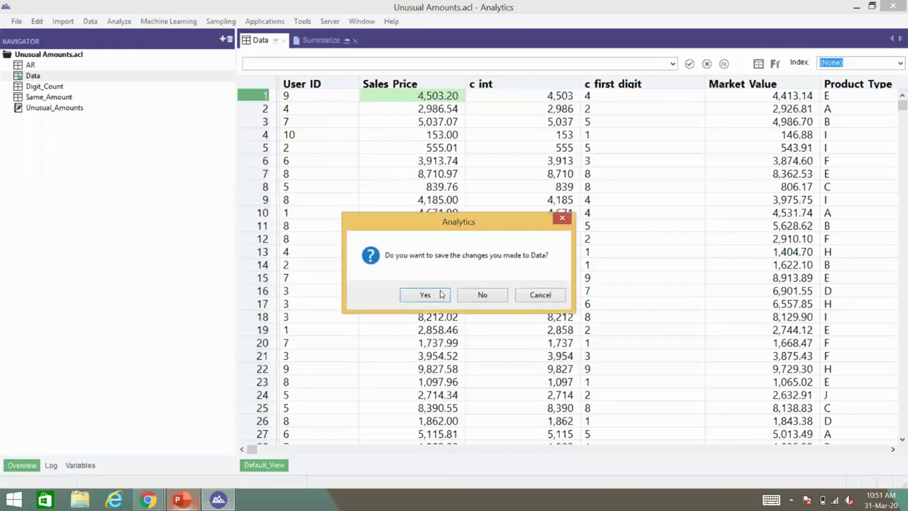
left_click(440, 293)
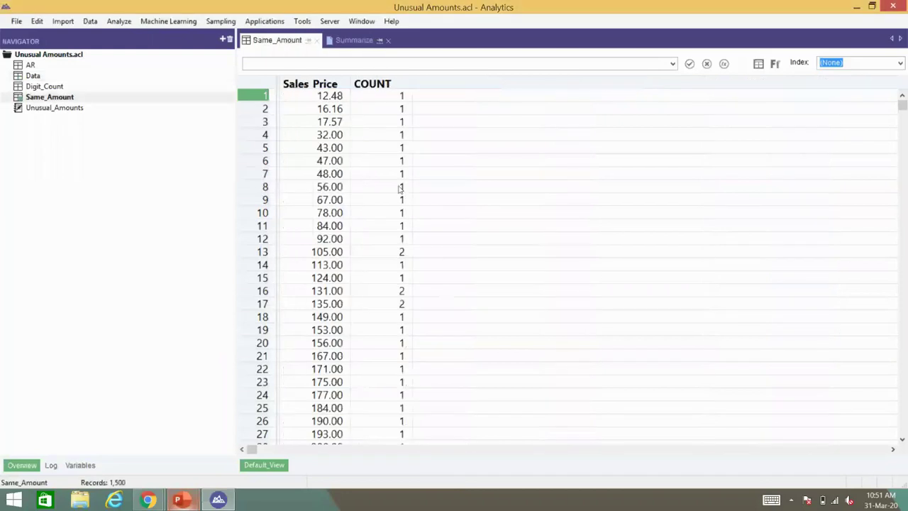
Step: Quick sort the Same_Amount table by COUNT in descending order and inspect the most frequent sales price
left_click(336, 97)
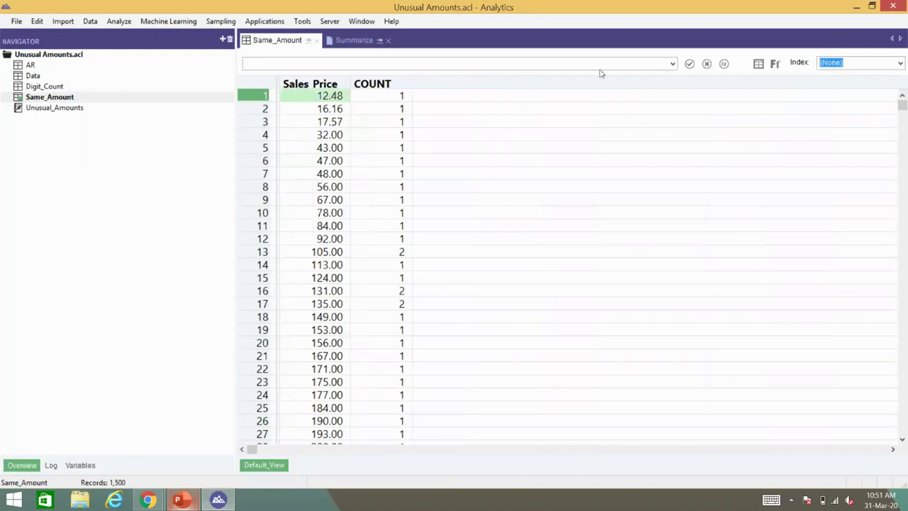
left_click(395, 83)
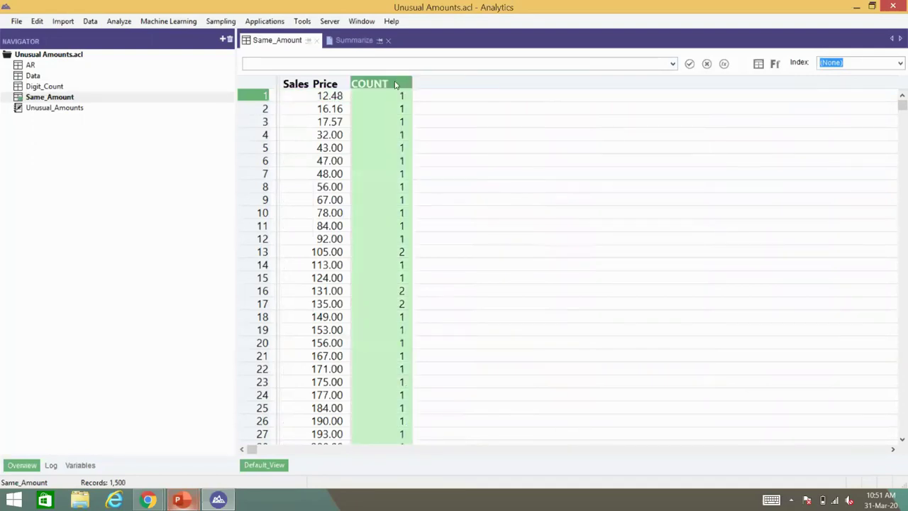
right_click(396, 84)
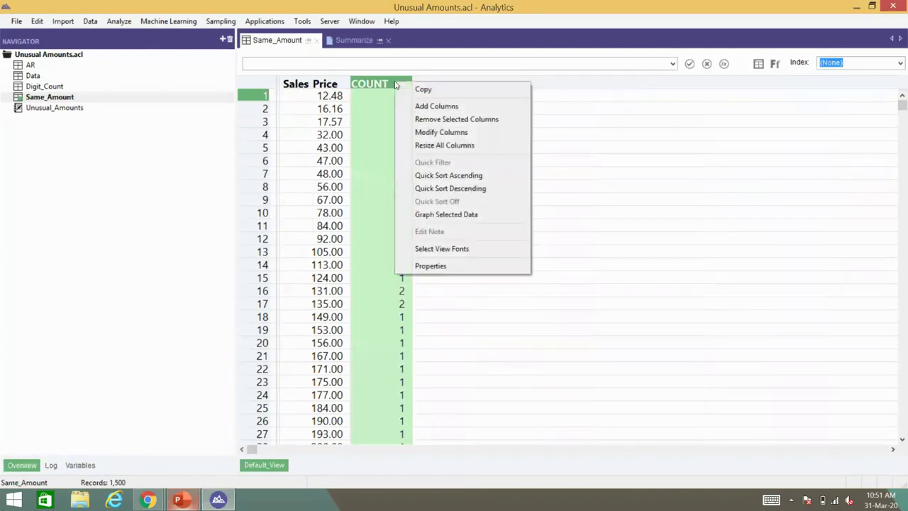
left_click(451, 189)
left_click(388, 121)
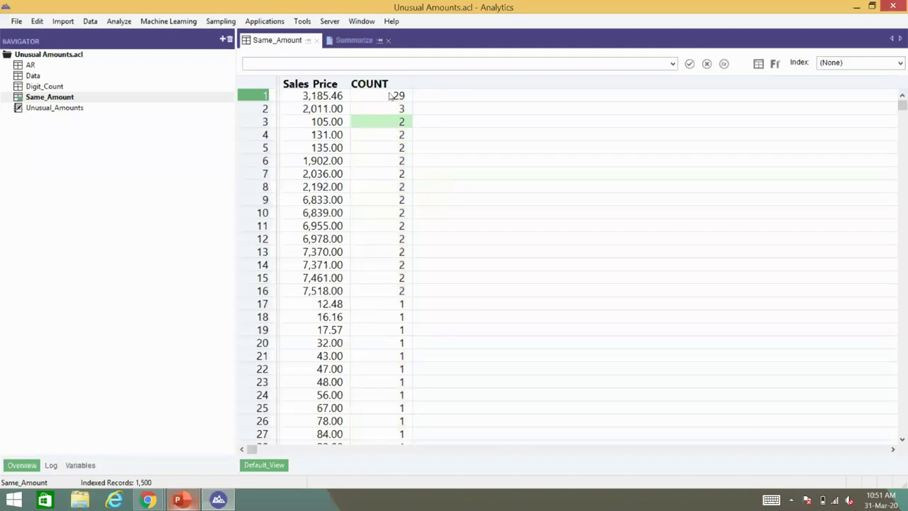
left_click_drag(389, 96, 336, 105)
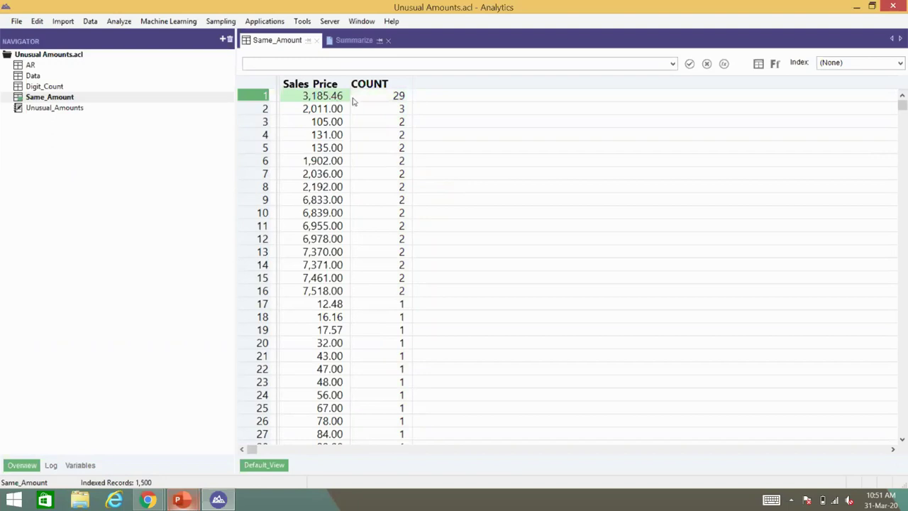
Step: Summarize the Data table on Sales_Price and User_ID to an Analytics table file named Same_Amount, overwriting the existing table
double_click(34, 77)
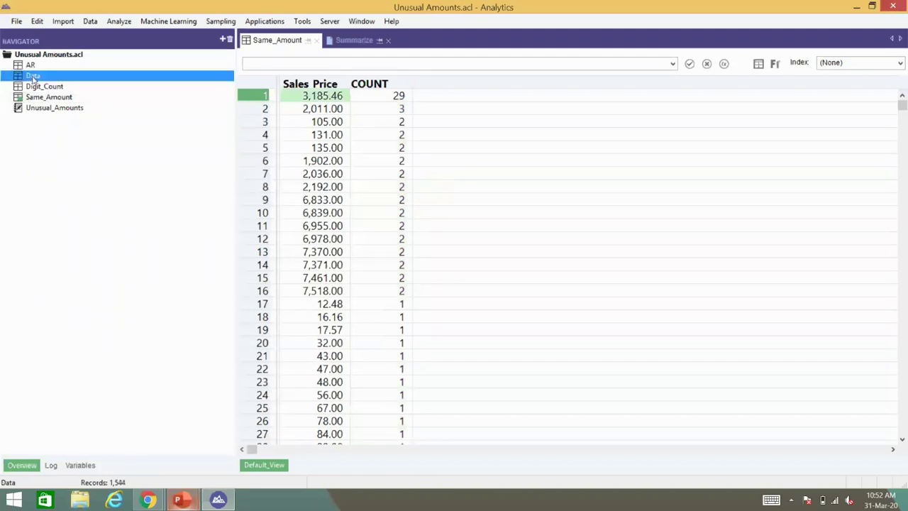
left_click(321, 40)
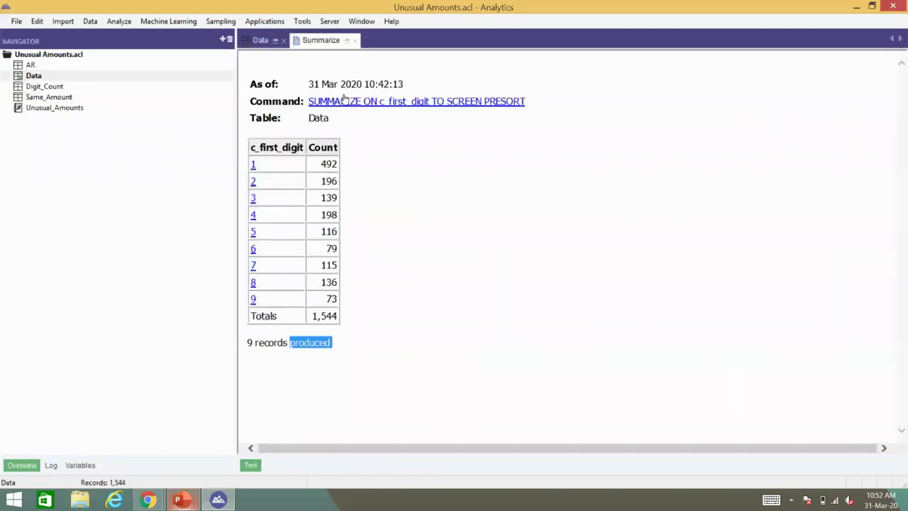
left_click(119, 20)
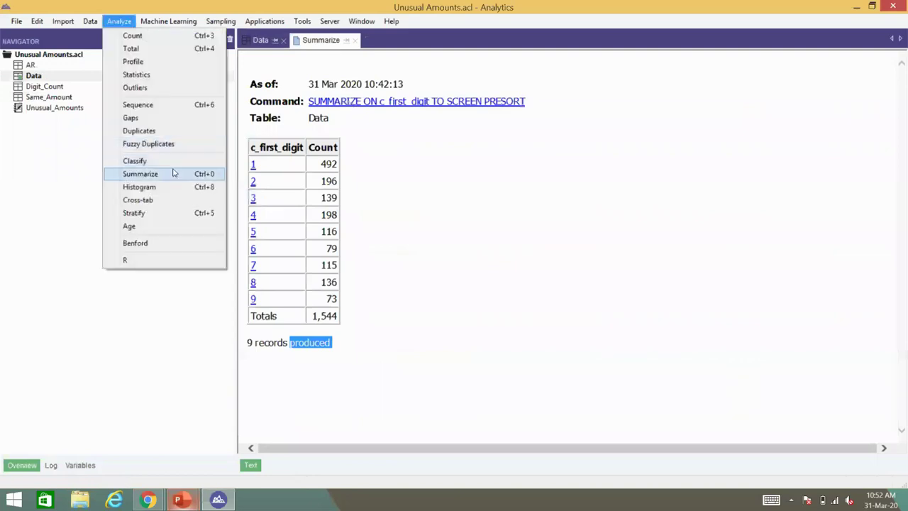
left_click(175, 174)
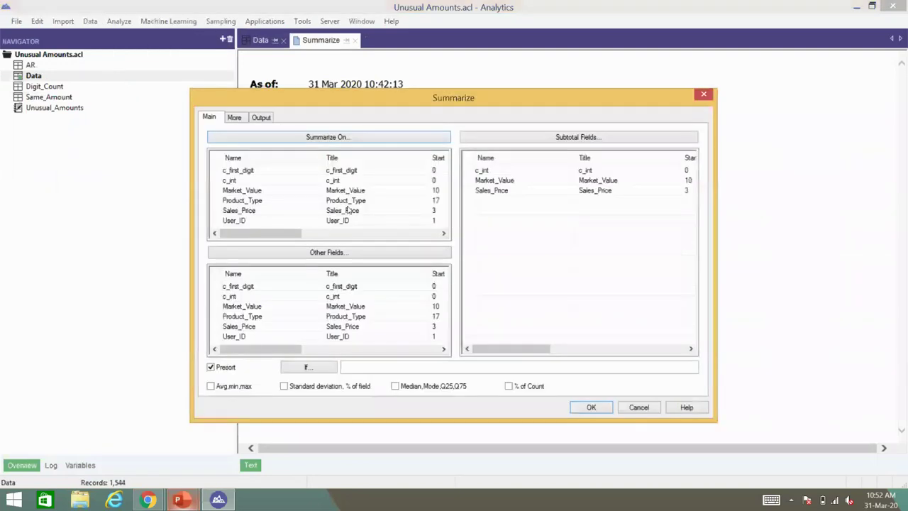
left_click(351, 211)
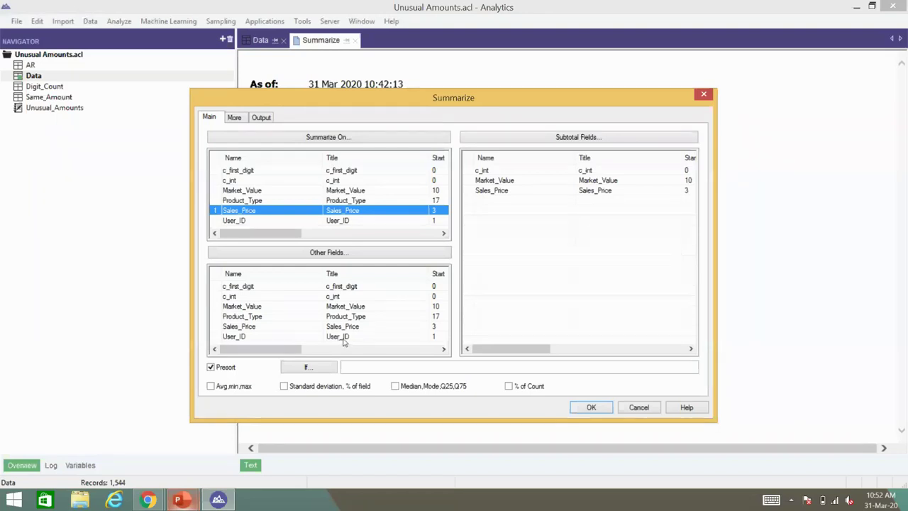
left_click(349, 222, "ctrl")
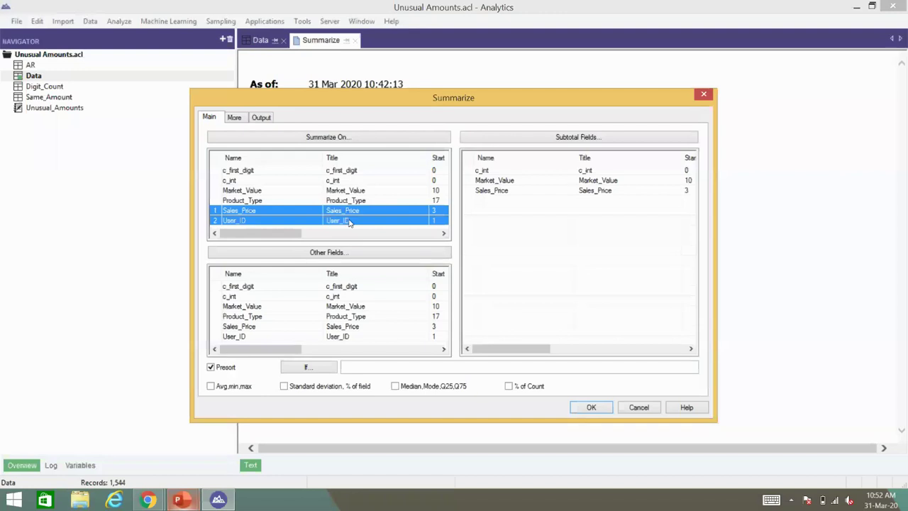
left_click(262, 119)
left_click(289, 202)
type("Sam")
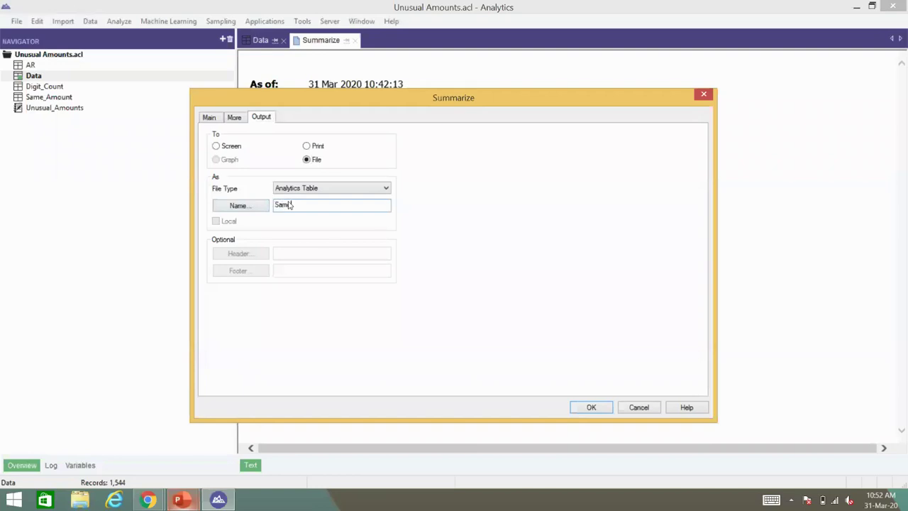
type("e_Amount")
left_click(594, 407)
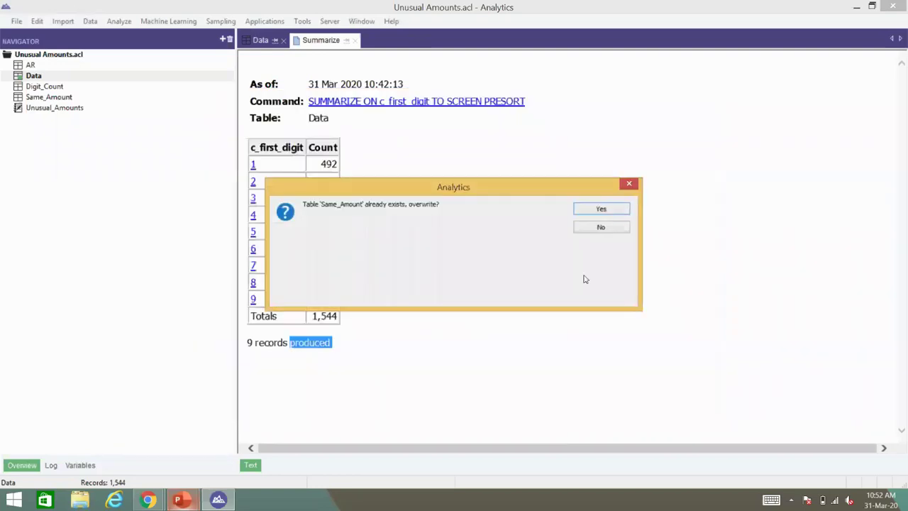
left_click(591, 210)
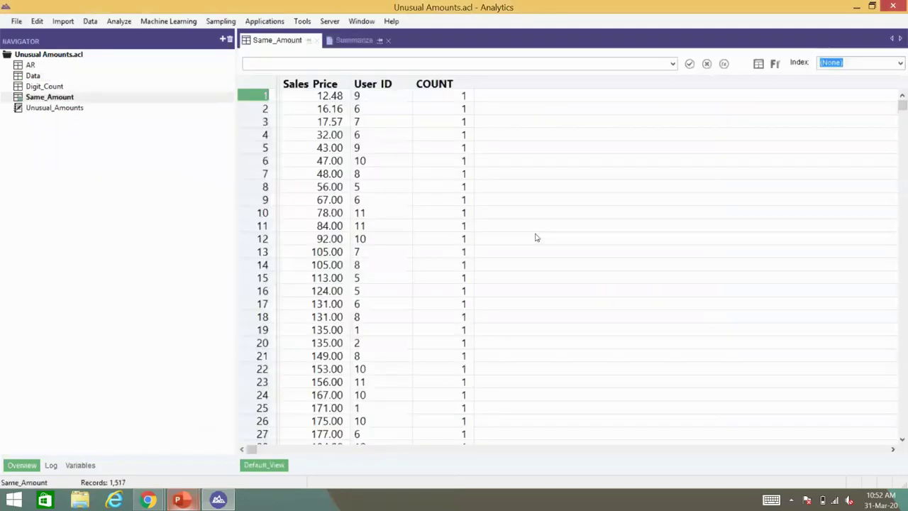
Step: Quick sort the Same_Amount table by COUNT in descending order and inspect which users repeat the most frequent sales price
left_click(436, 87)
right_click(435, 86)
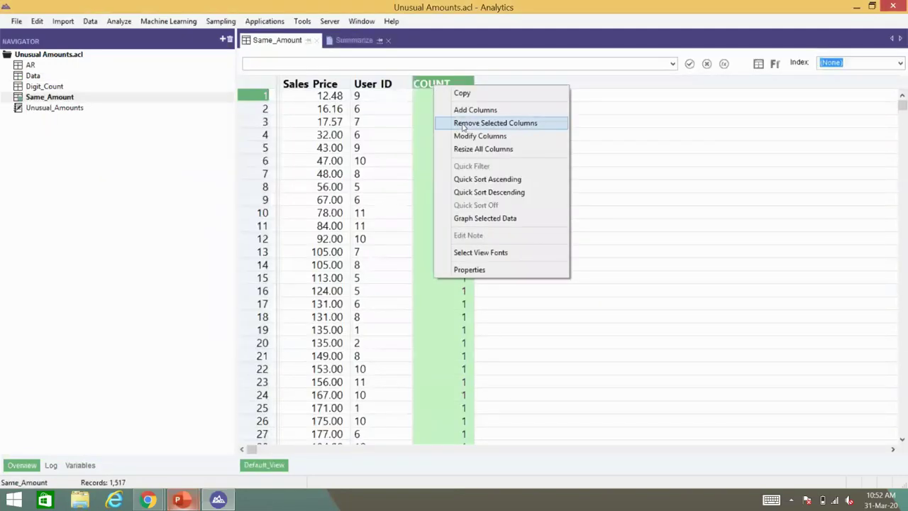
left_click(488, 193)
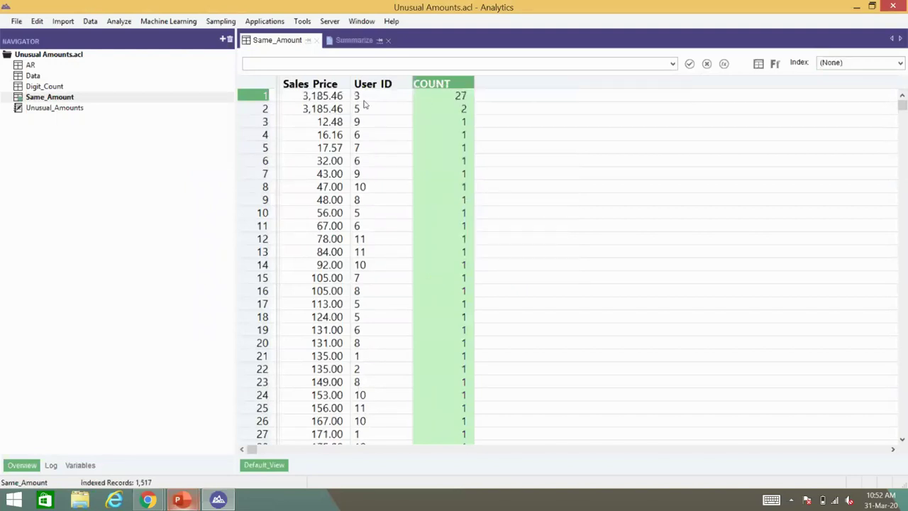
left_click_drag(314, 98, 431, 116)
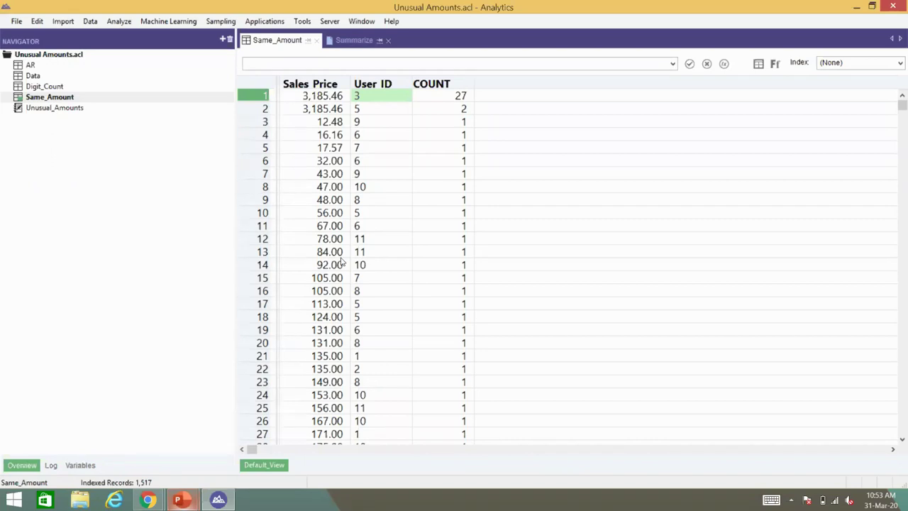
Step: Review the Digit_Count table's actual, expected and c_zstat columns, and return to the first Sales Price record in the Data table
left_click(44, 86)
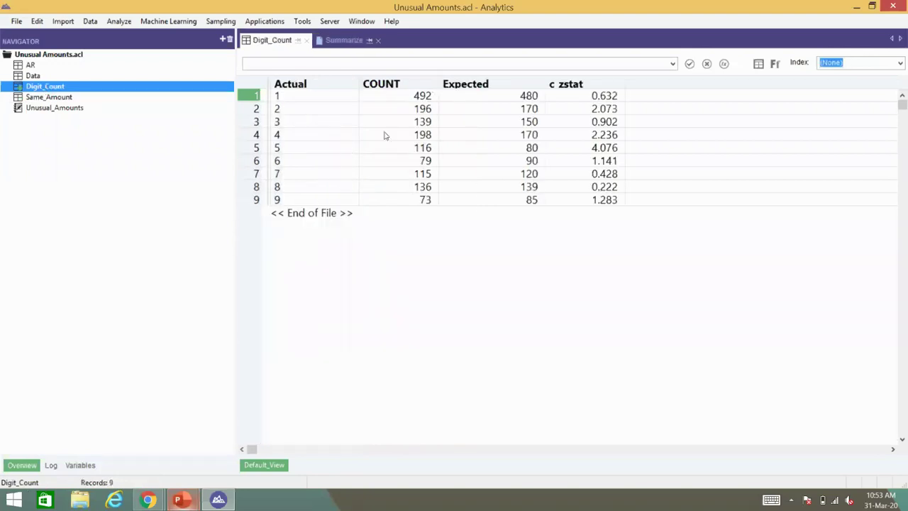
left_click(31, 76)
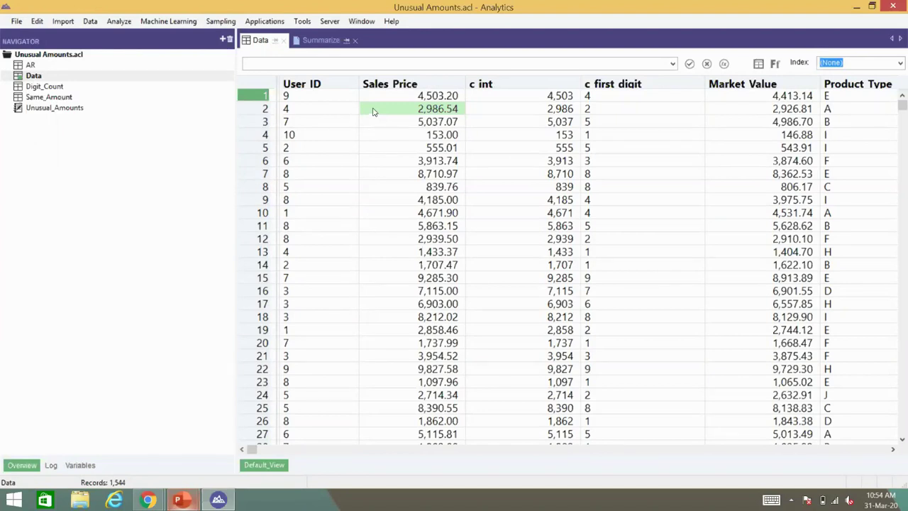
key("Up")
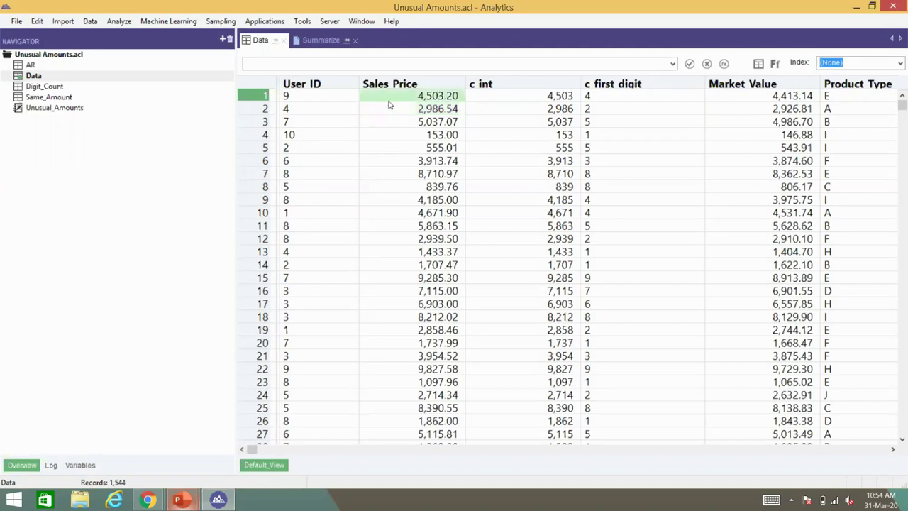
Step: Start a new expression field named c_variance in the Data table layout
left_click(758, 63)
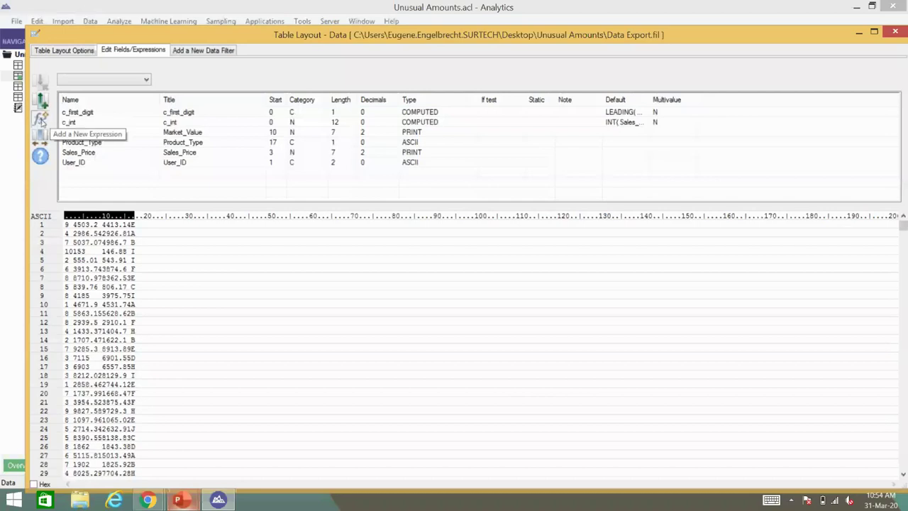
left_click(40, 119)
type("c_variance")
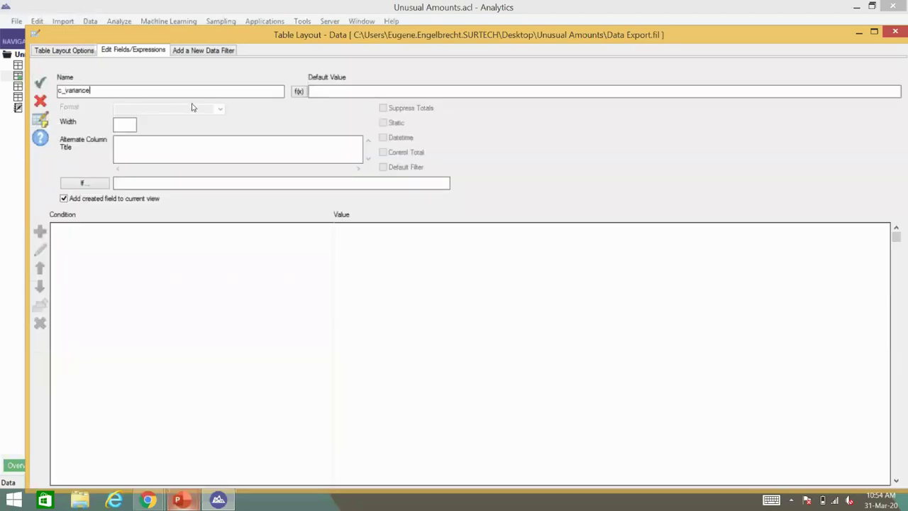
type("_perc")
key("BackSpace")
key("BackSpace")
key("BackSpace")
key("BackSpace")
key("BackSpace")
Step: Define c_variance as ABS(Market_Value-Sales_Price), accept the field and close the table layout
left_click(299, 92)
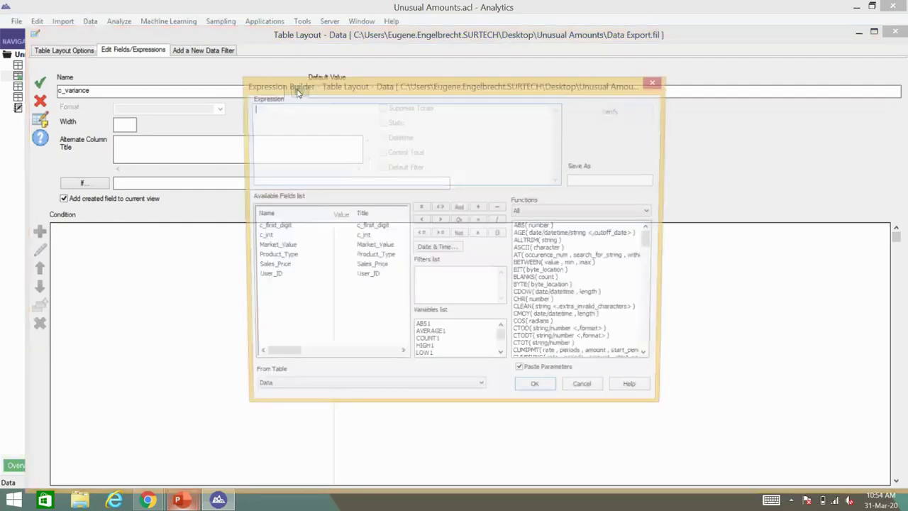
type("ABS(")
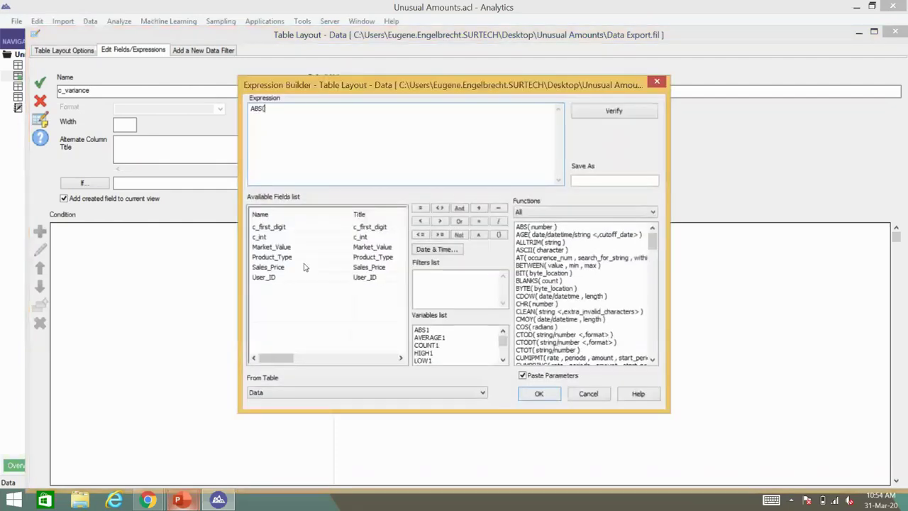
double_click(271, 247)
type("-")
double_click(276, 268)
type(")")
key("Return")
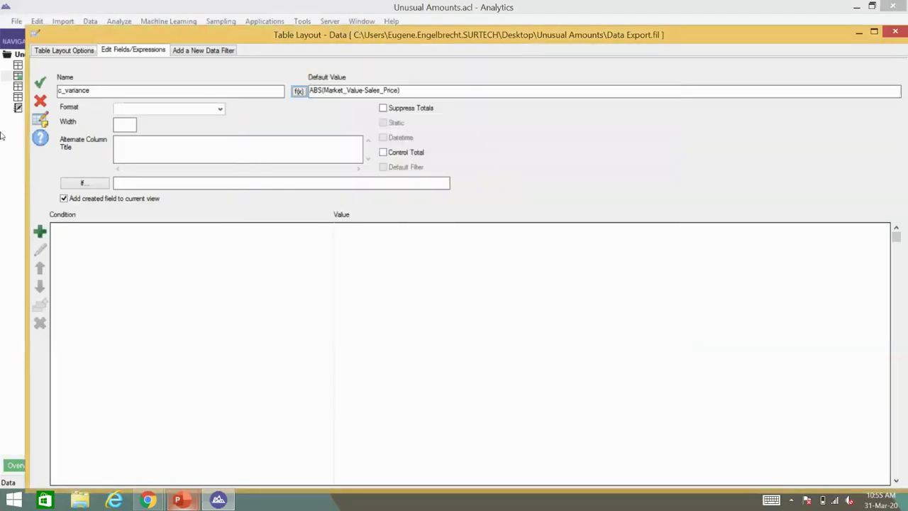
left_click(41, 85)
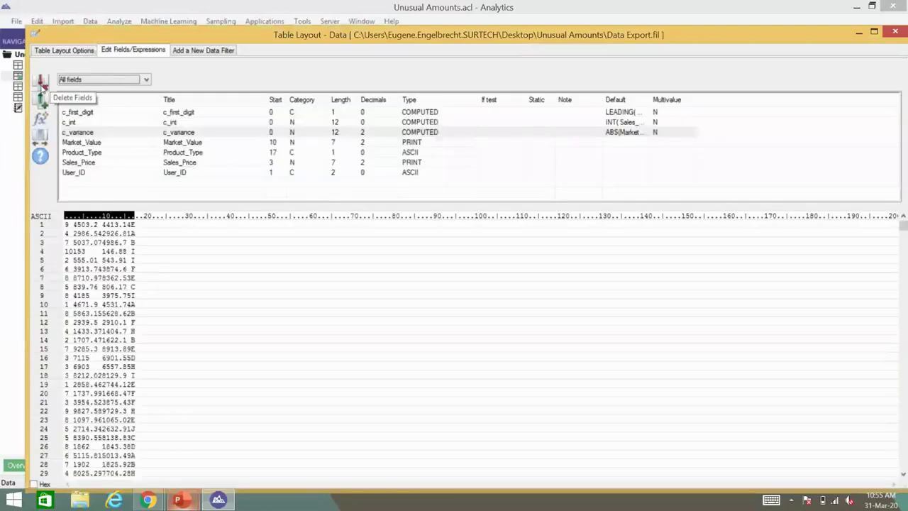
left_click(896, 32)
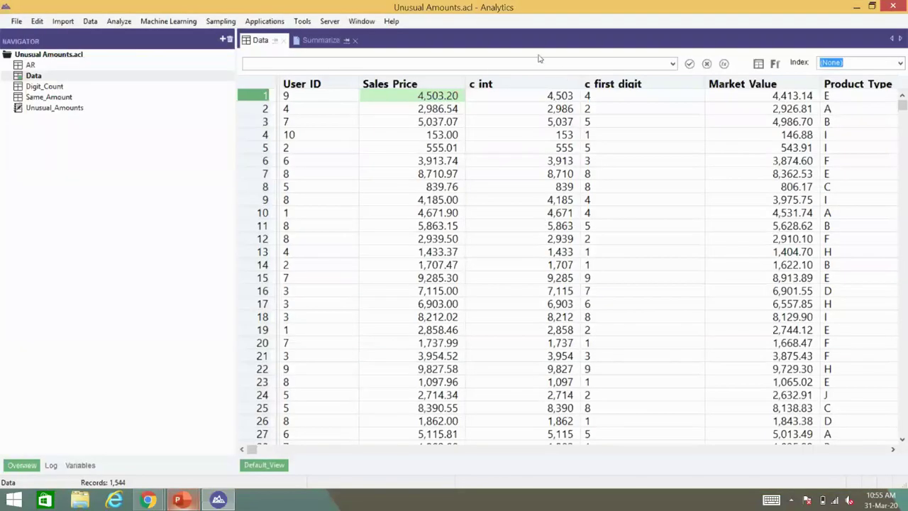
Step: Add the c_variance column to the Data view in front of Sales Price
left_click(397, 85)
right_click(397, 85)
left_click(413, 108)
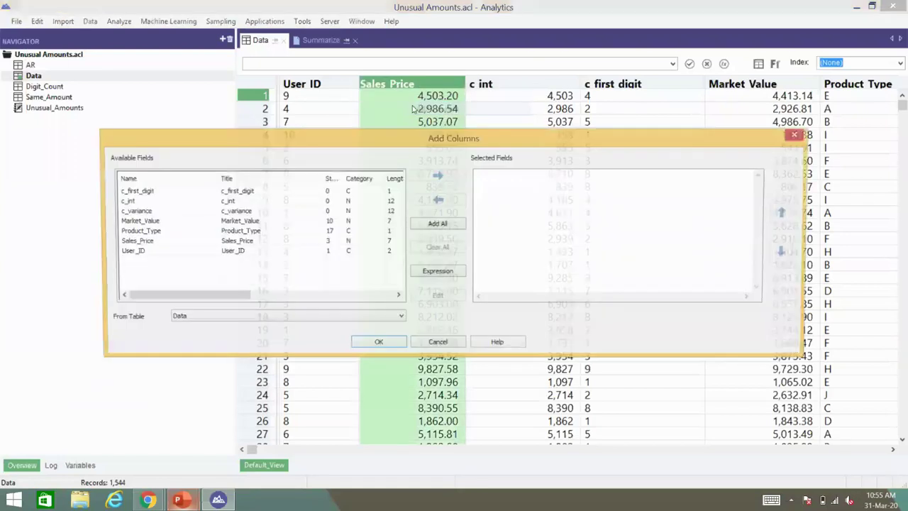
double_click(189, 212)
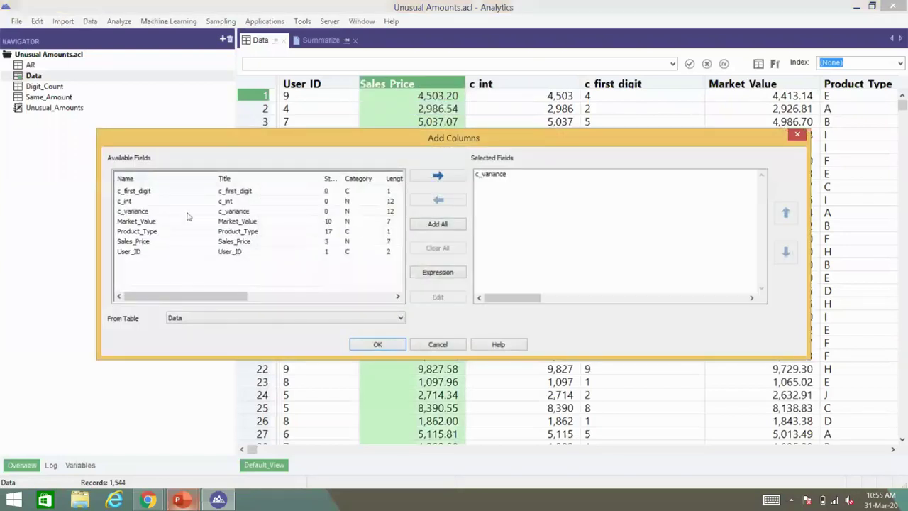
left_click(380, 344)
Step: Filter the Data view with the expression 100.00*c_variance/Market_Value > 40
left_click(724, 65)
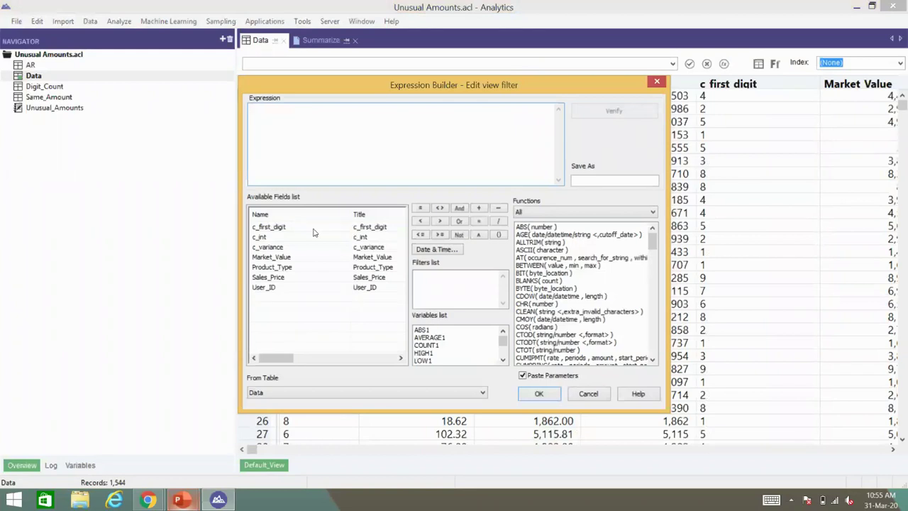
double_click(290, 248)
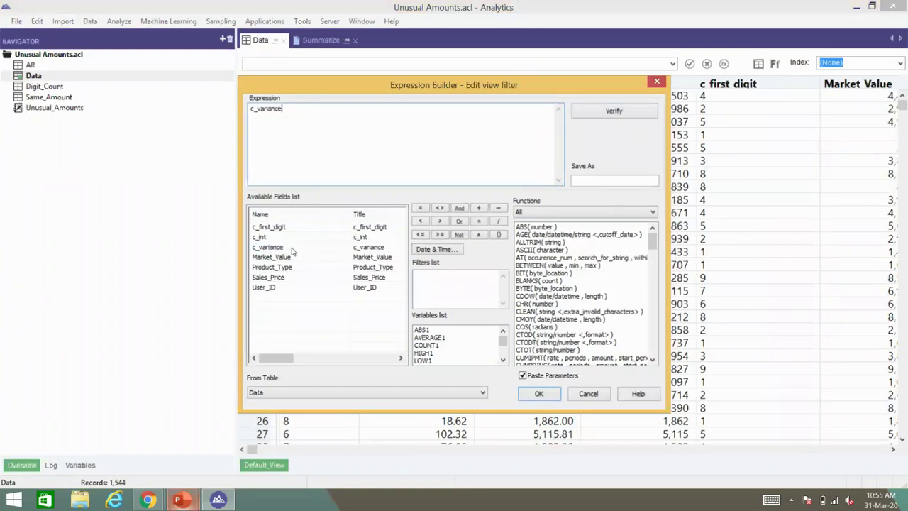
type("100.00*")
key("End")
type("/")
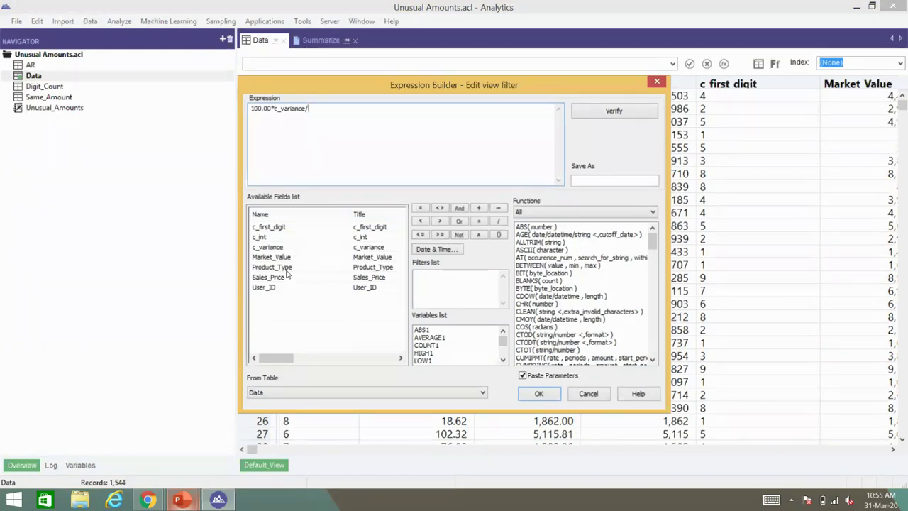
double_click(285, 258)
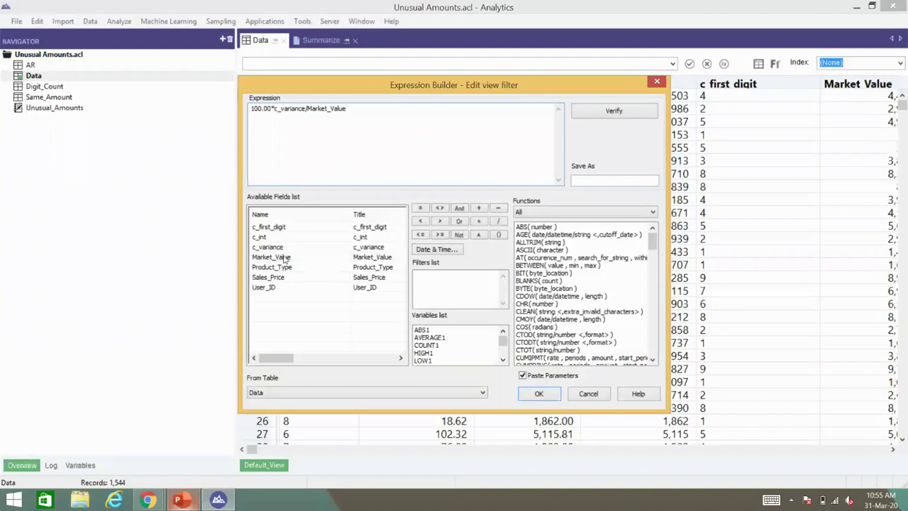
type("> 40")
key("Return")
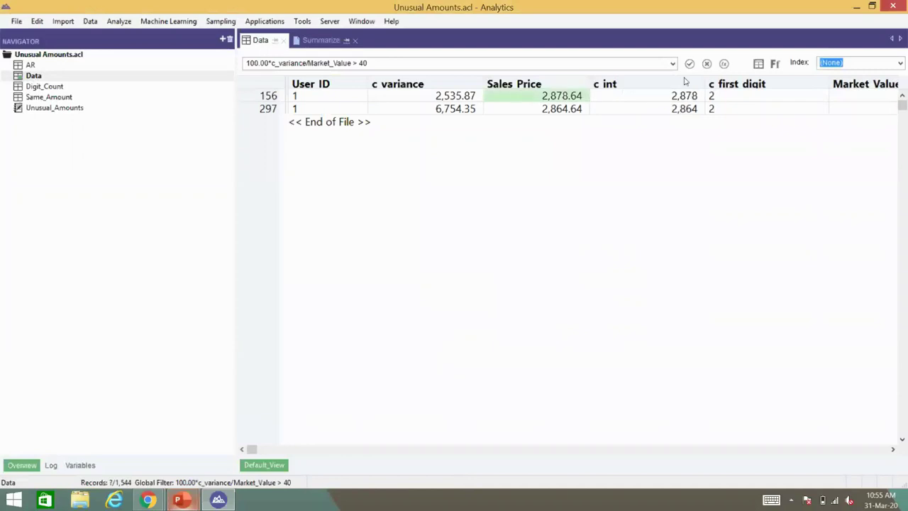
Step: Move the Market Value column directly after Sales Price and compare the two amounts in the filtered records
left_click_drag(867, 83, 617, 84)
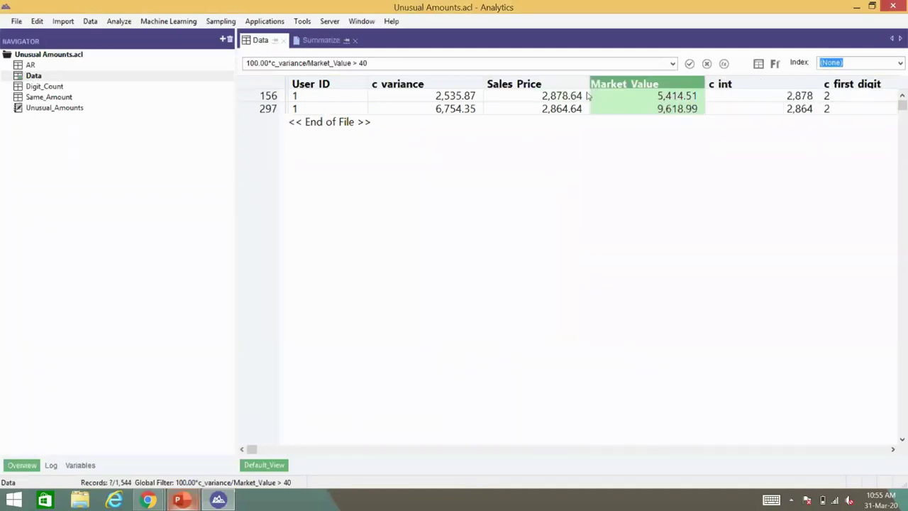
left_click_drag(557, 100, 603, 95)
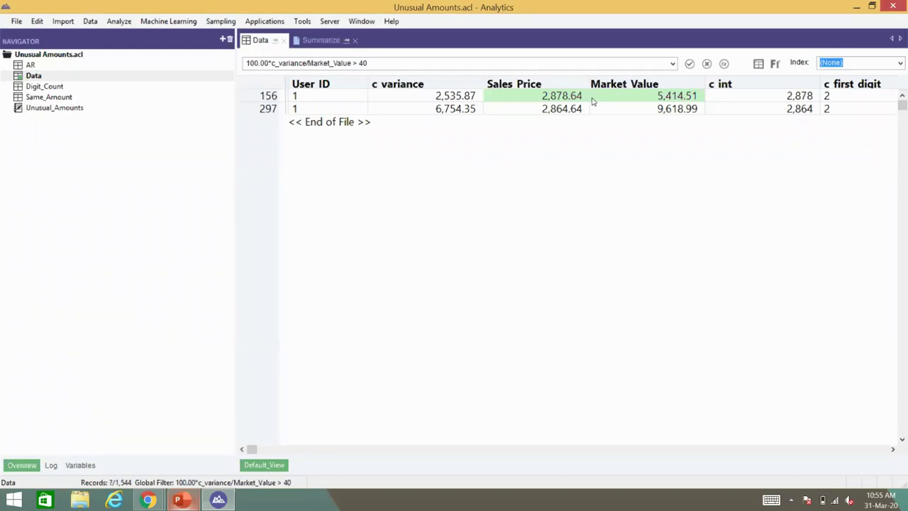
left_click(572, 109)
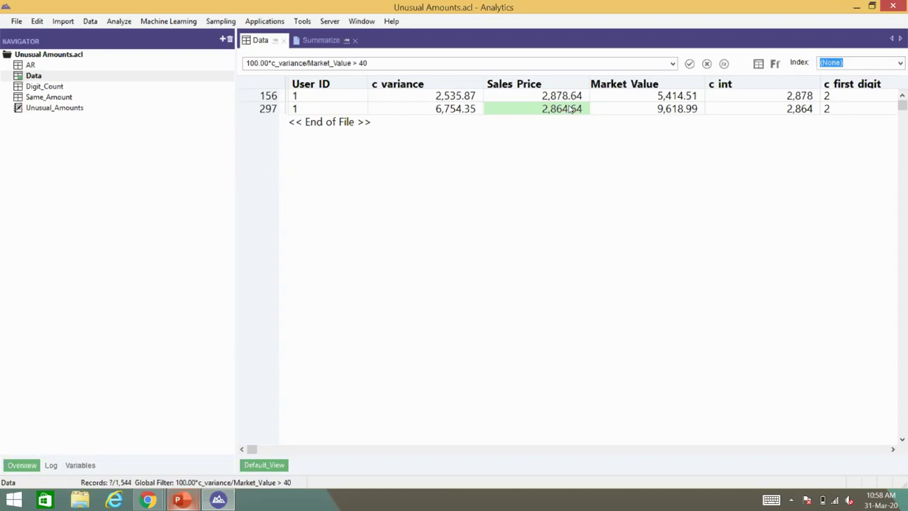
left_click(574, 165)
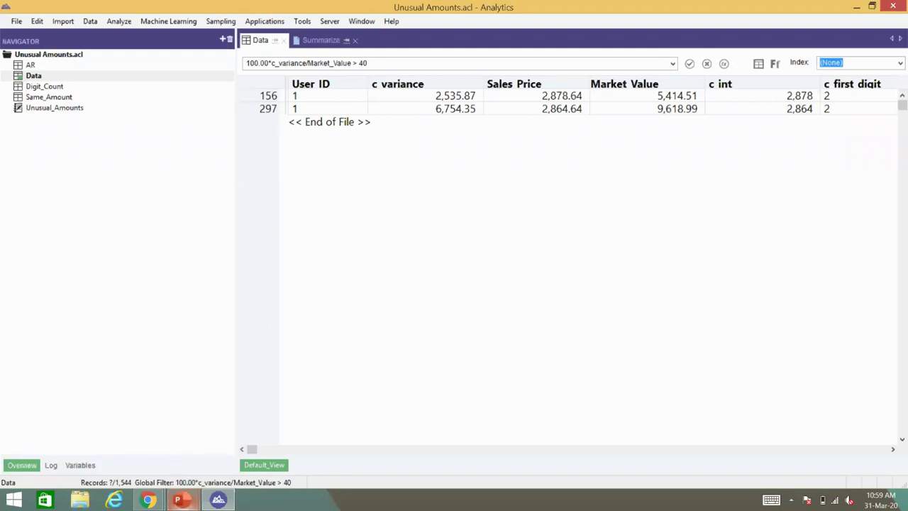
Step: Switch to the Zoom meeting in Chrome to view the participants and group chat
left_click(157, 502)
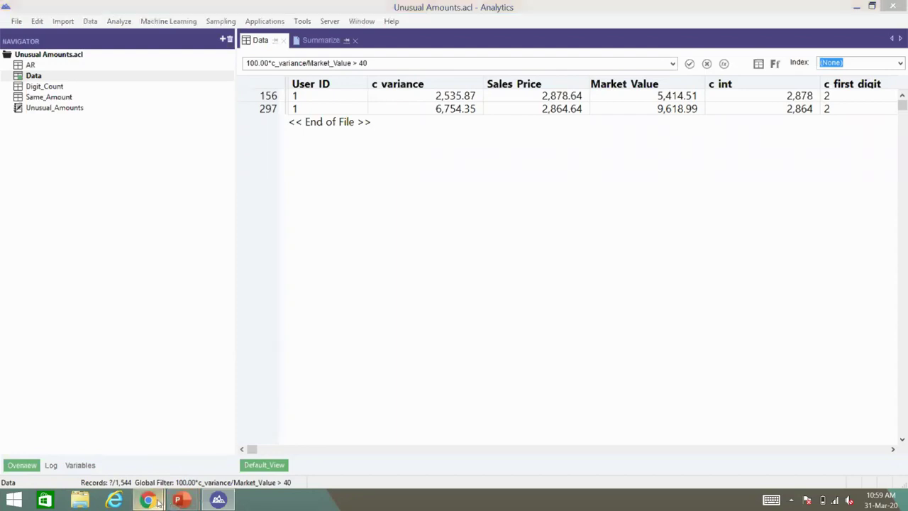
left_click(78, 436)
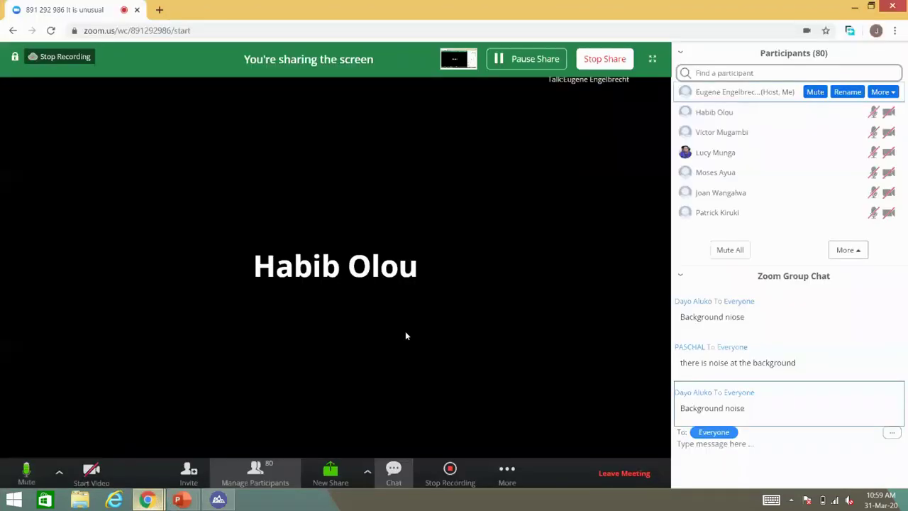